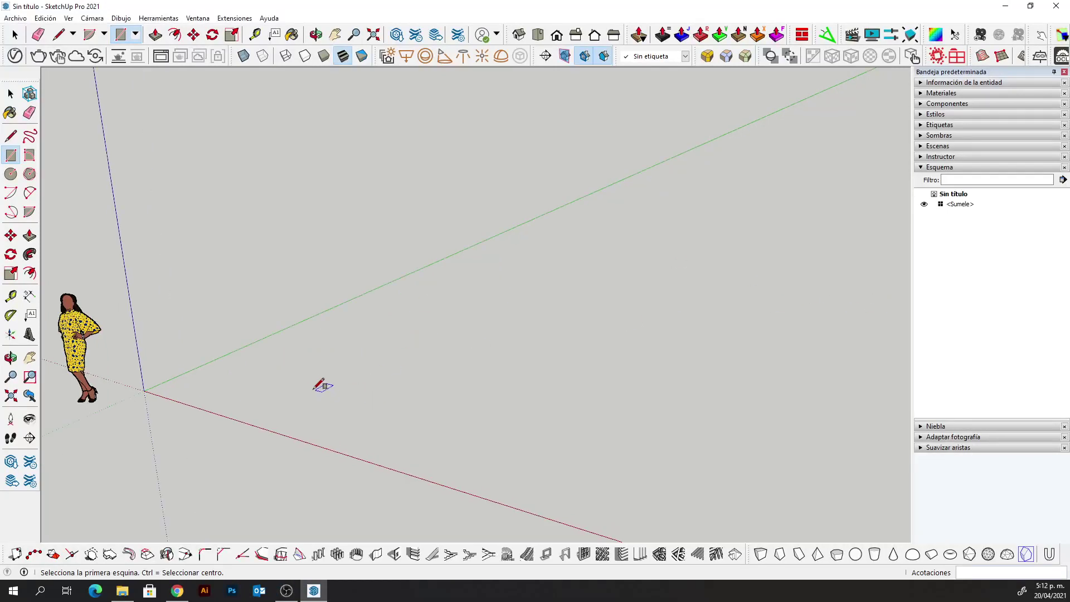
Zoom, orbit and pan the empty scene around the origin, then take the Rectangle tool
scroll(320, 382, up, 2)
scroll(356, 389, up, 1)
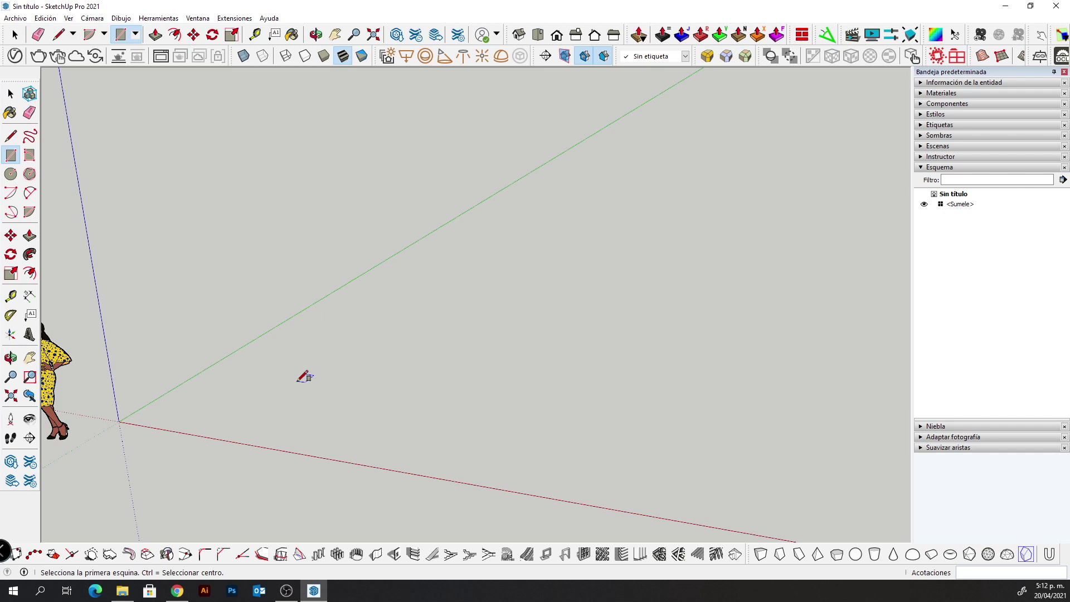
middle_drag(297, 381, 275, 390)
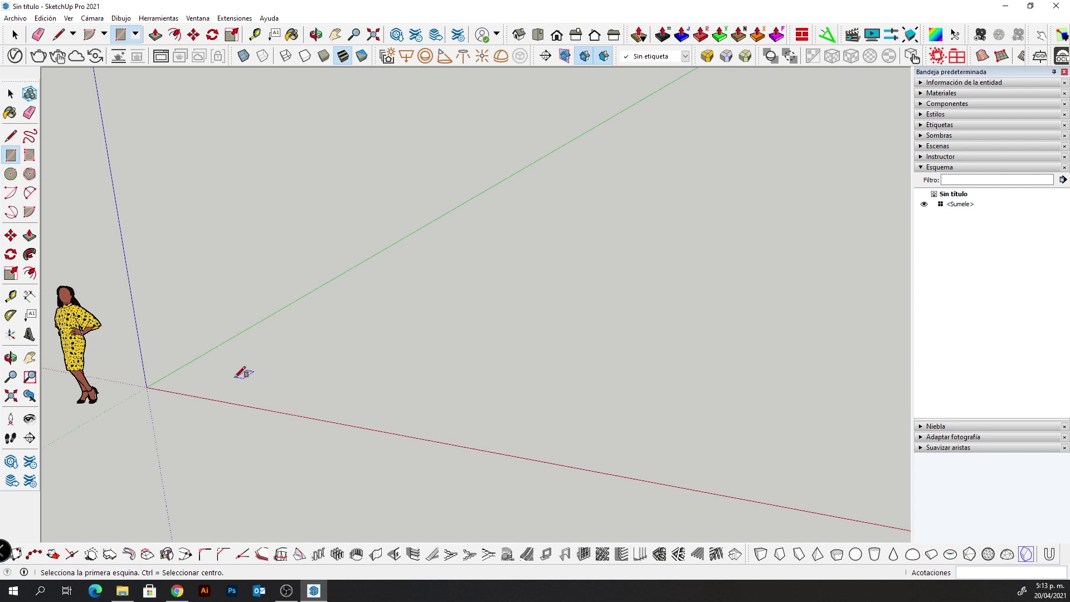
mouse_move(244, 370)
middle_down()
mouse_move(280, 365)
mouse_move(309, 382)
mouse_move(412, 394)
middle_up()
key(r)
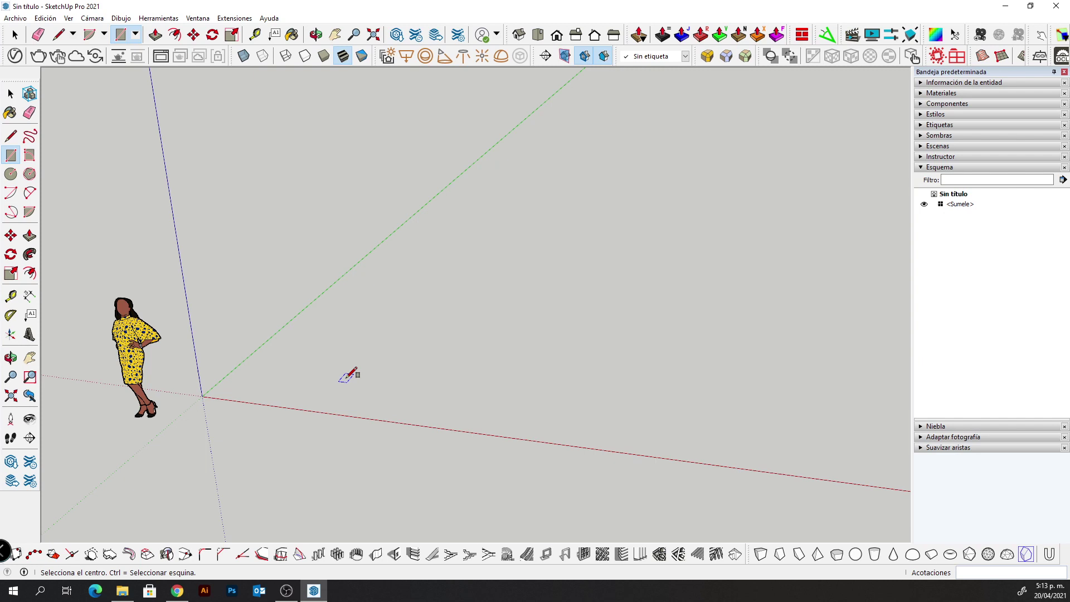
shift+middle_drag(351, 372, 275, 334)
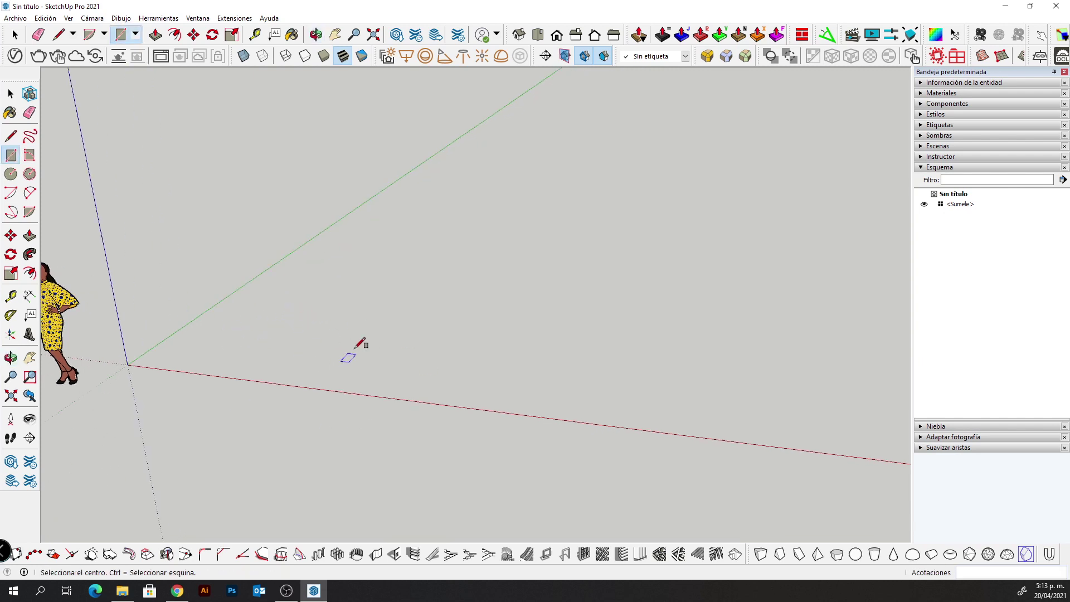
shift+middle_drag(329, 342, 354, 341)
Draw a rectangular face on the ground plane near the origin
click(340, 307)
key(ctrl)
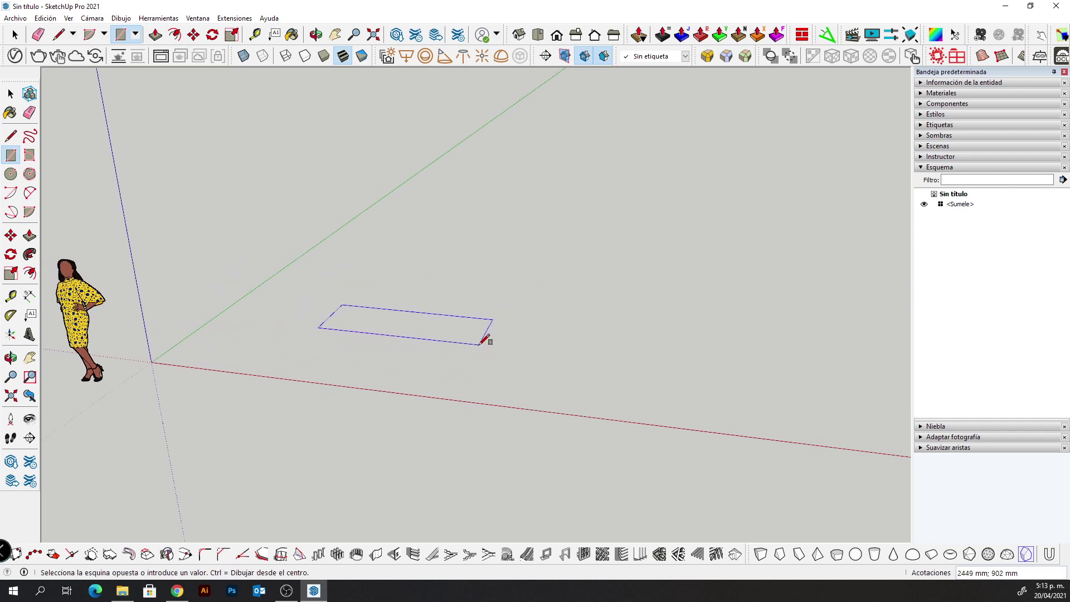
click(482, 343)
middle_drag(484, 340, 402, 352)
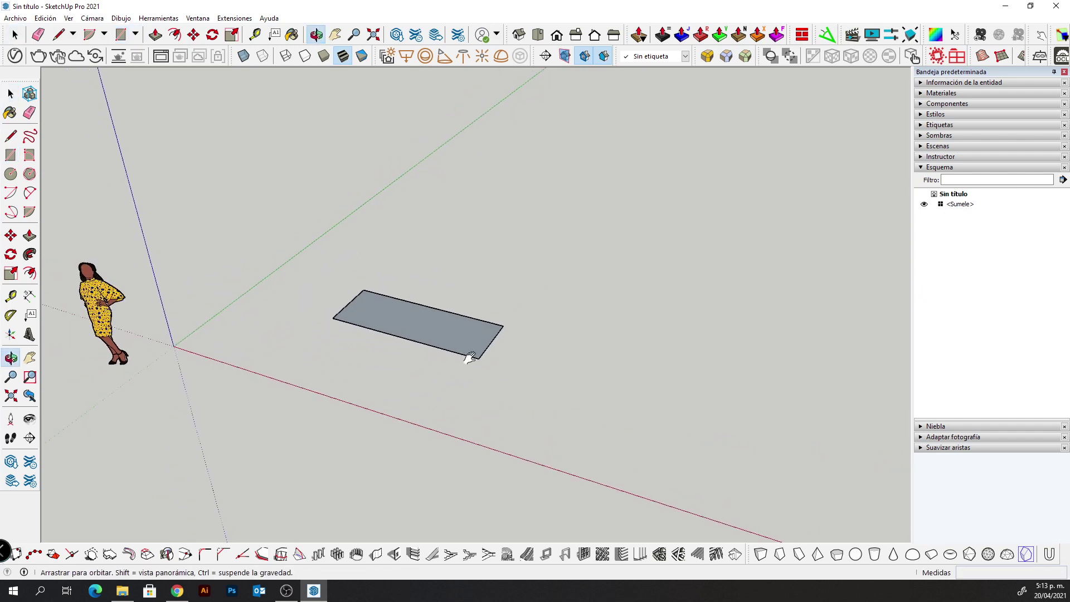
Scale the rectangle to 600 mm deep and 1800 mm long
key(space)
click(402, 352)
key(s)
drag(407, 329, 410, 326)
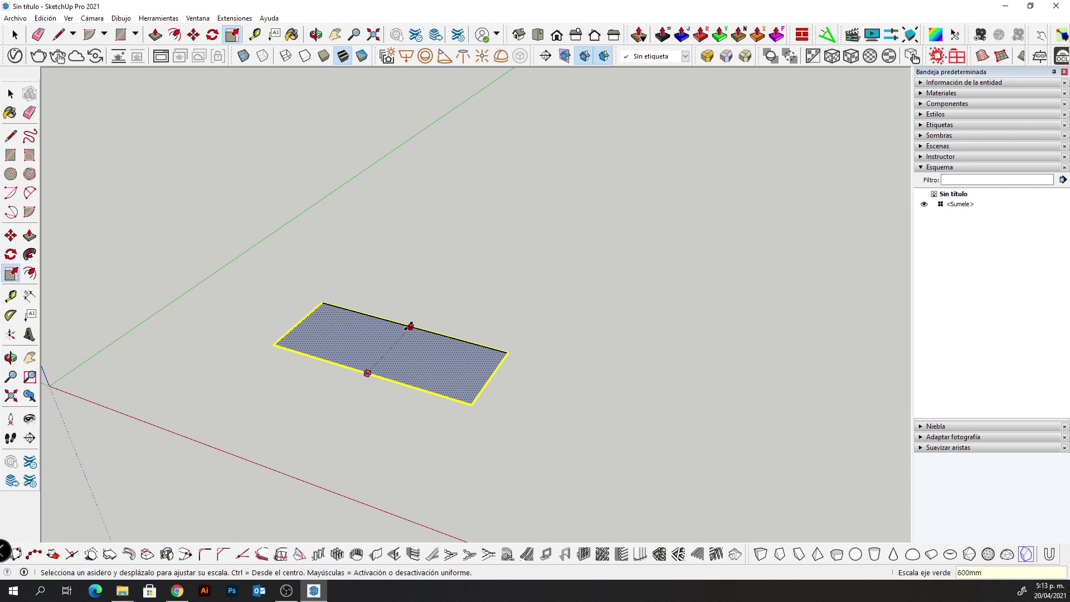
key(Return)
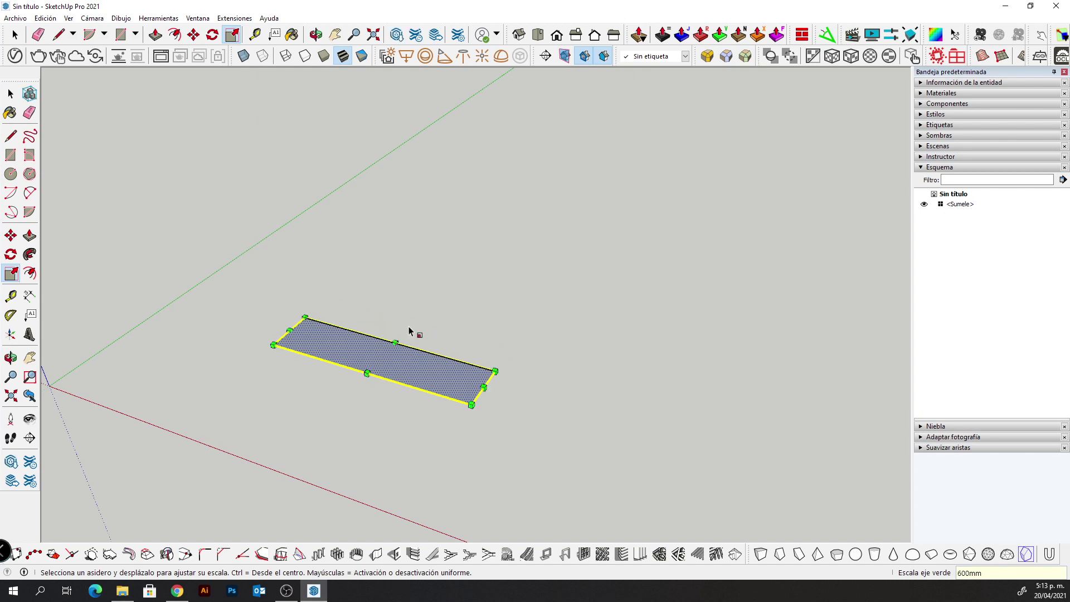
drag(482, 388, 461, 381)
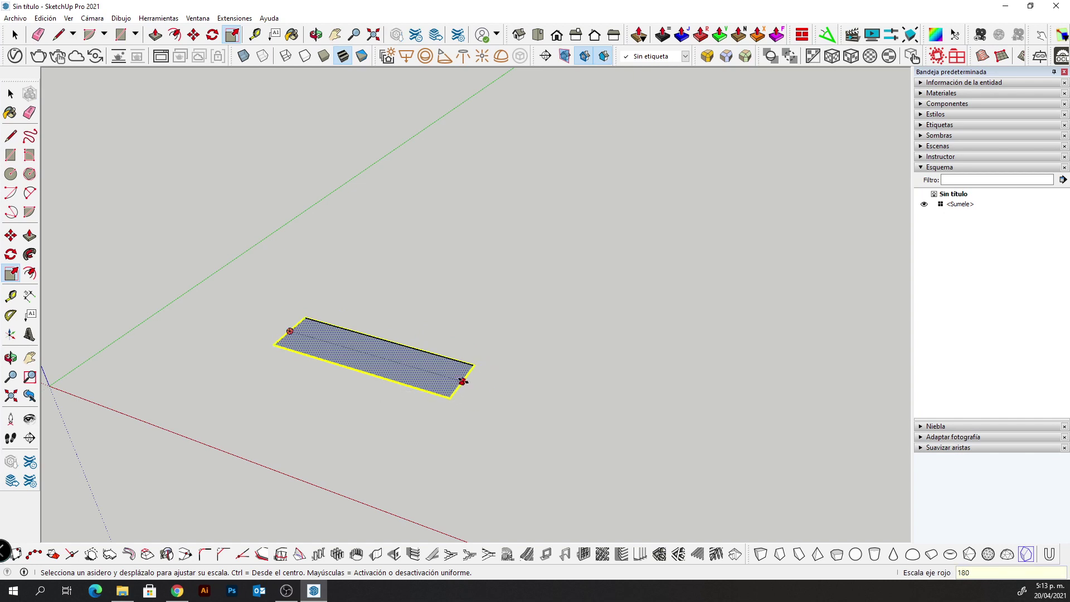
key(Return)
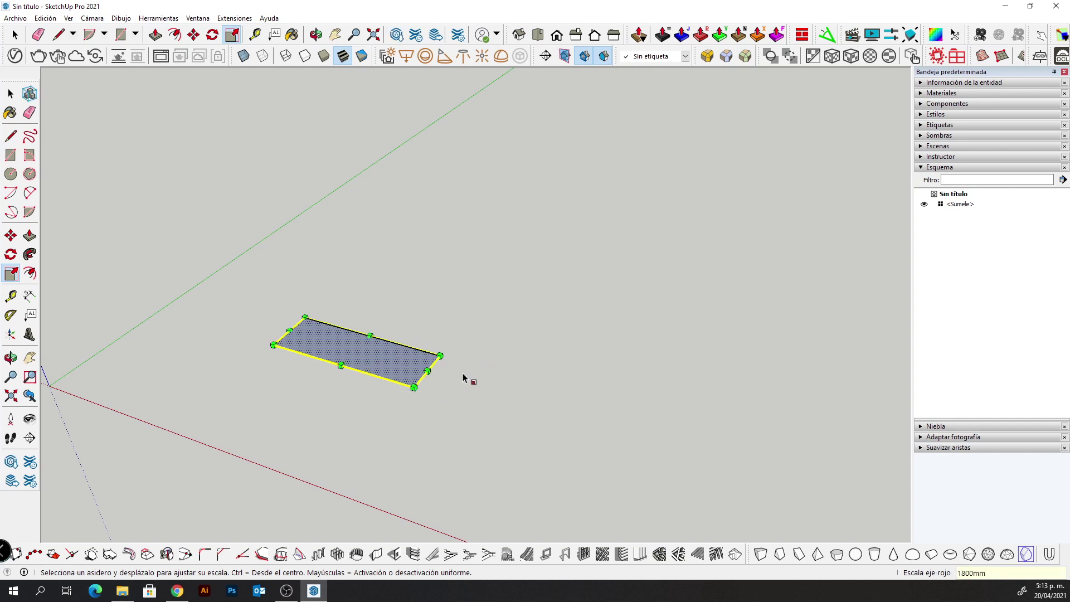
mouse_move(463, 377)
middle_down()
mouse_move(394, 358)
mouse_move(469, 383)
middle_up()
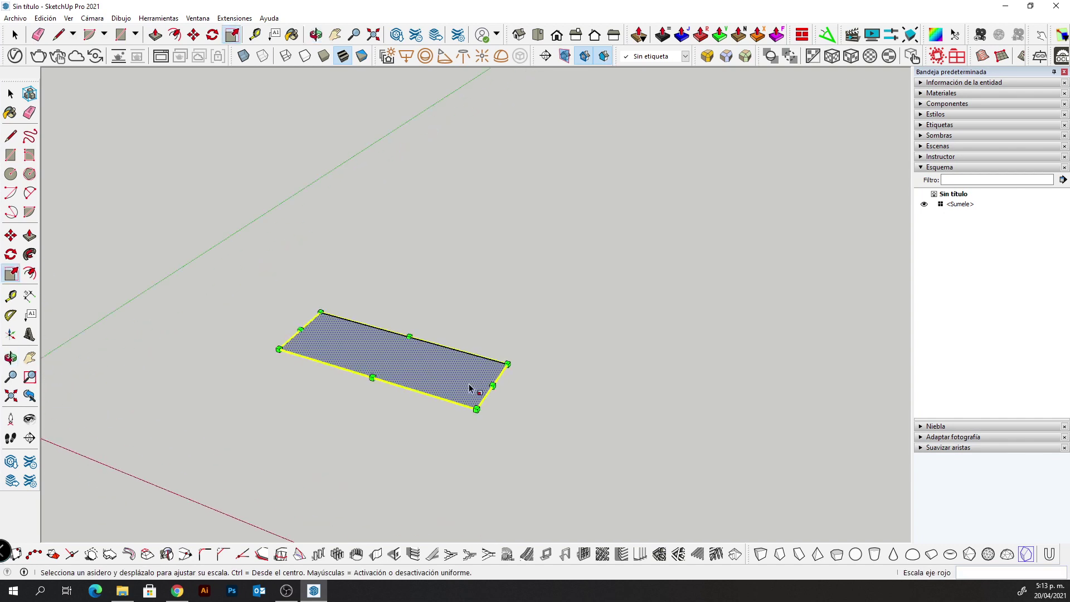
Push/Pull the rectangle into an 18 mm thick slab, undoing an oversized first attempt
key(p)
click(433, 370)
text(18m)
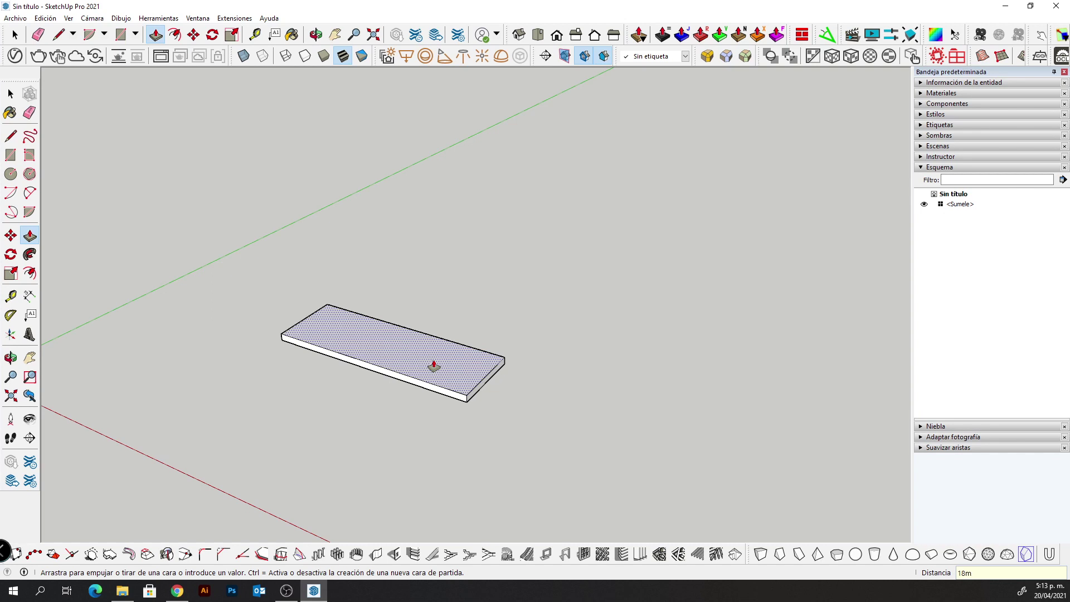
key(Return)
key(ctrl+z)
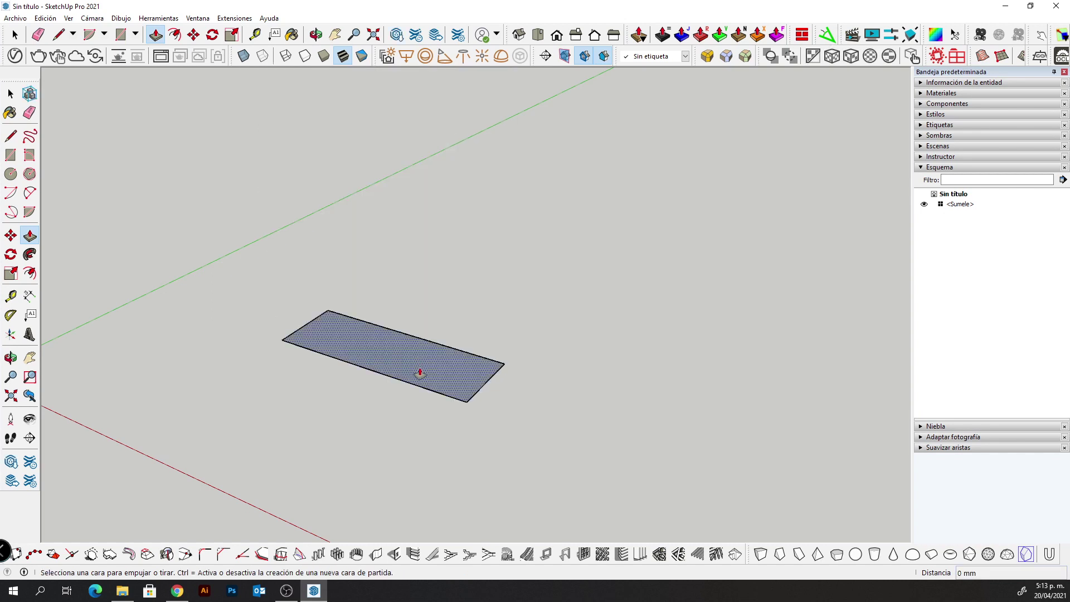
click(419, 367)
key(Escape)
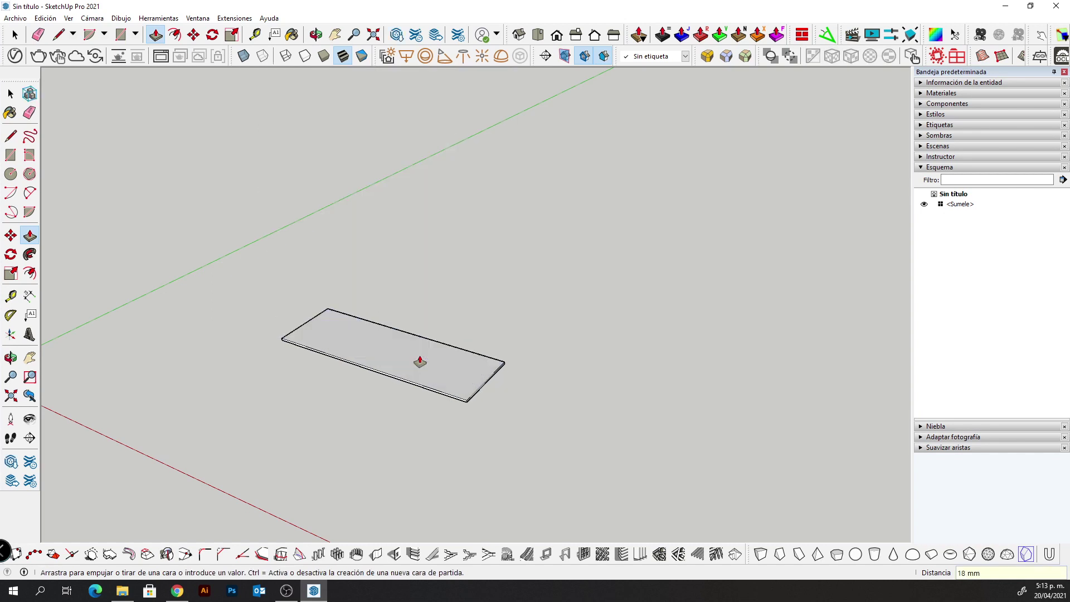
Make the slab a component named Piso, replacing the existing definition
key(space)
double_click(419, 356)
right_click(419, 355)
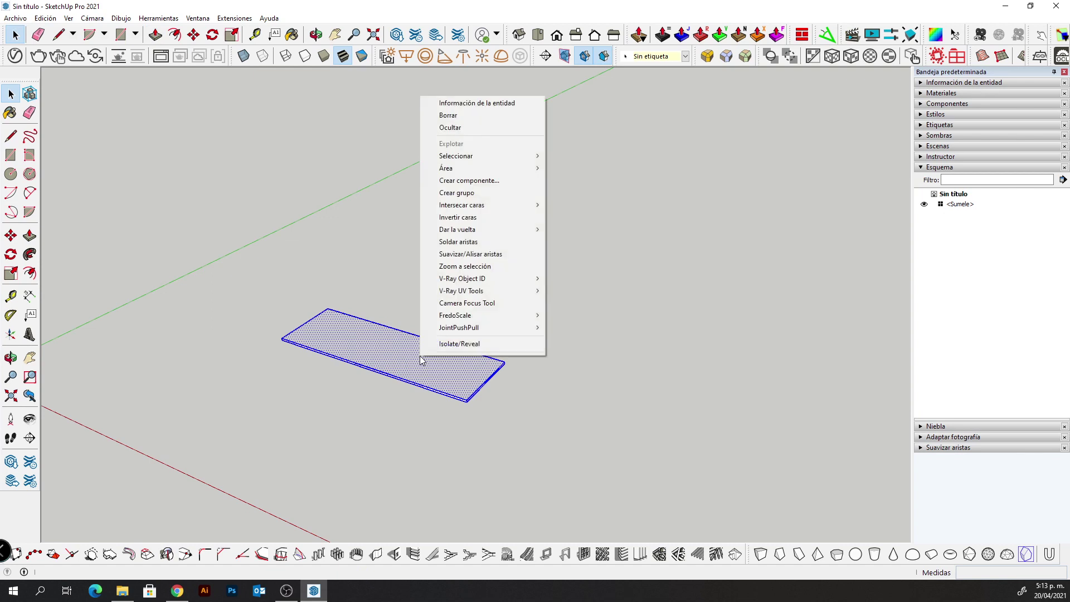
click(458, 180)
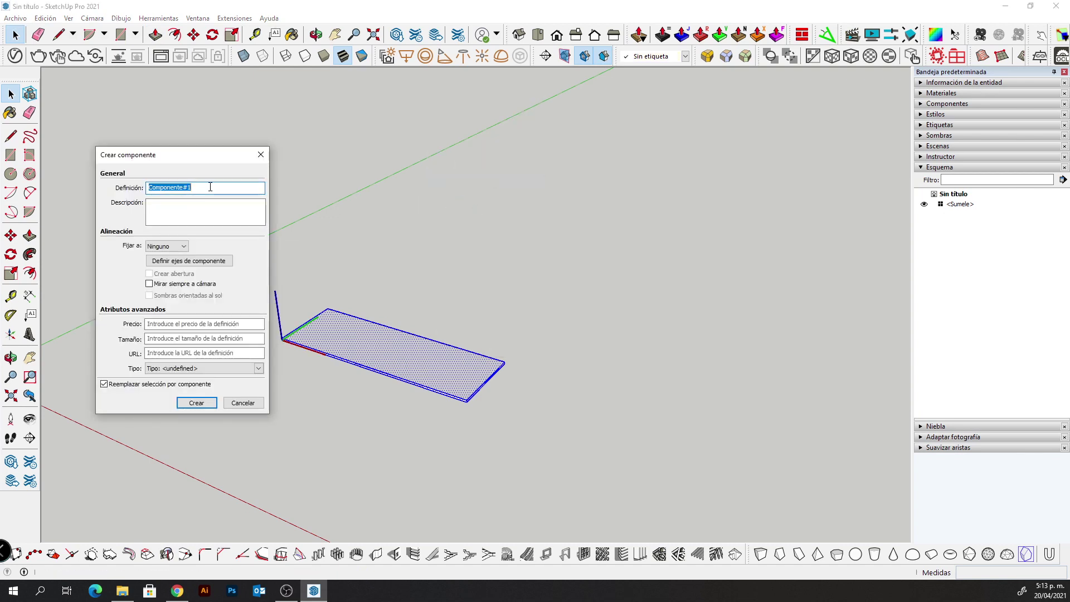
text(Pl)
key(Return)
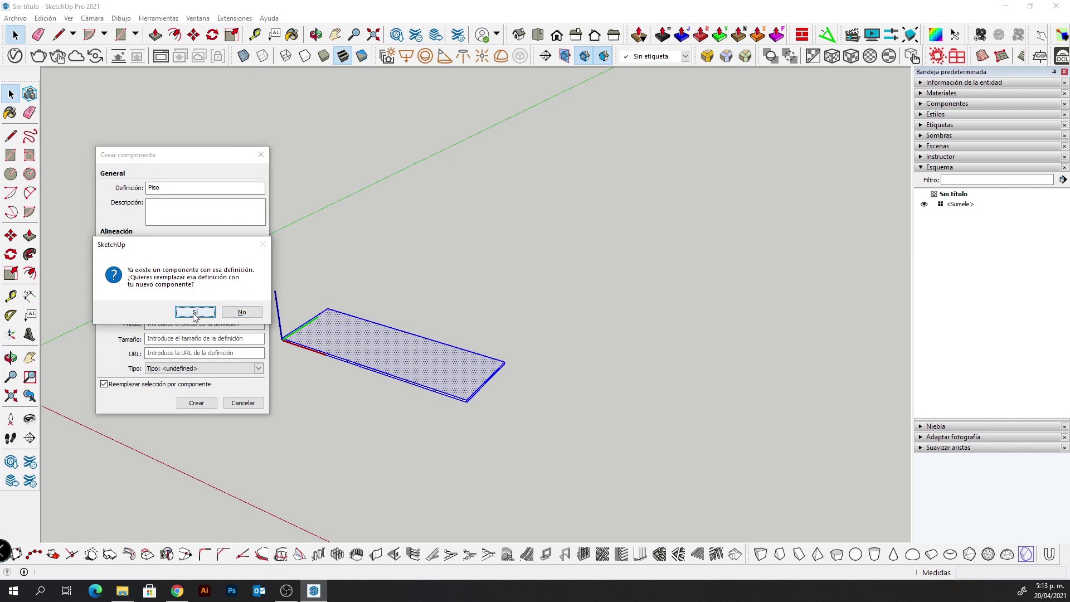
click(195, 312)
middle_drag(396, 358, 390, 382)
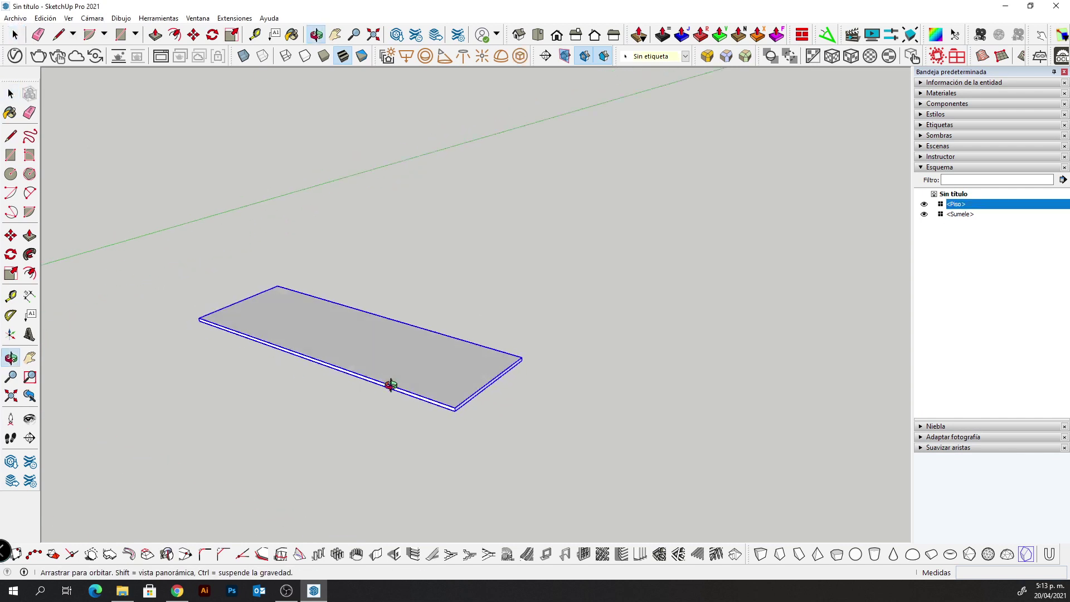
Raise the Piso slab about 70 mm off the ground
key(m)
click(454, 405)
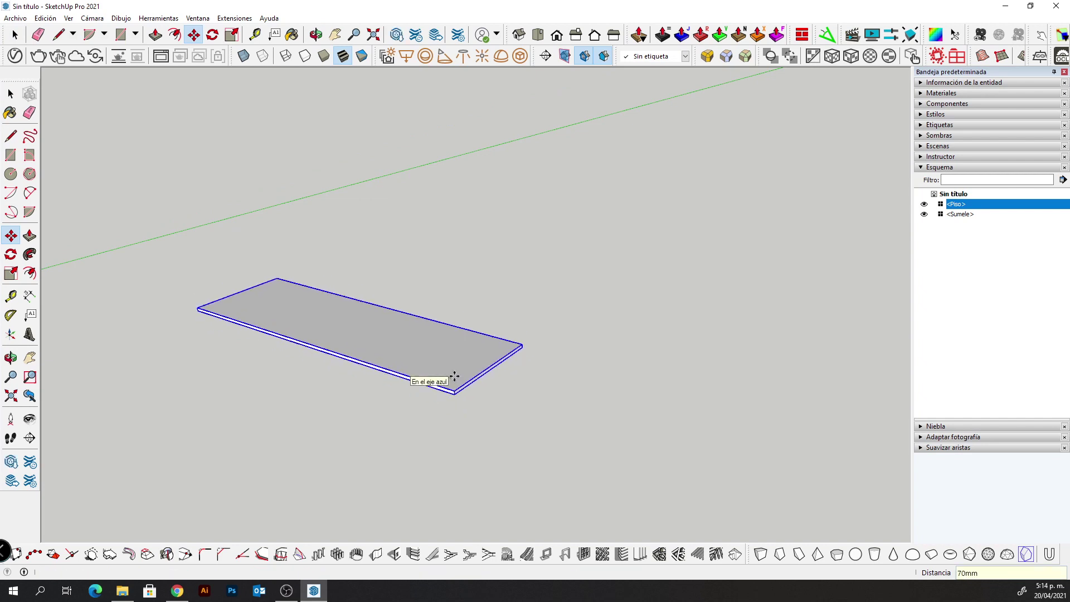
click(454, 374)
key(space)
mouse_move(440, 379)
middle_down()
mouse_move(427, 380)
mouse_move(406, 322)
mouse_move(365, 377)
mouse_move(399, 437)
middle_up()
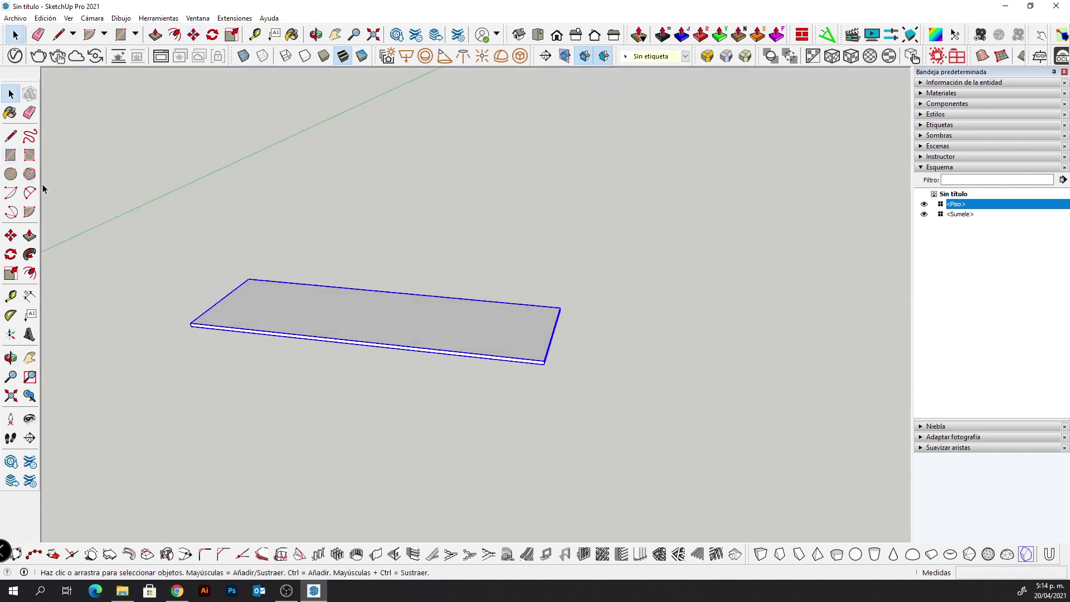
Draw a strip along the slab's front edge and scale it to 18 mm wide
key(r)
middle_drag(67, 169, 195, 323)
click(197, 316)
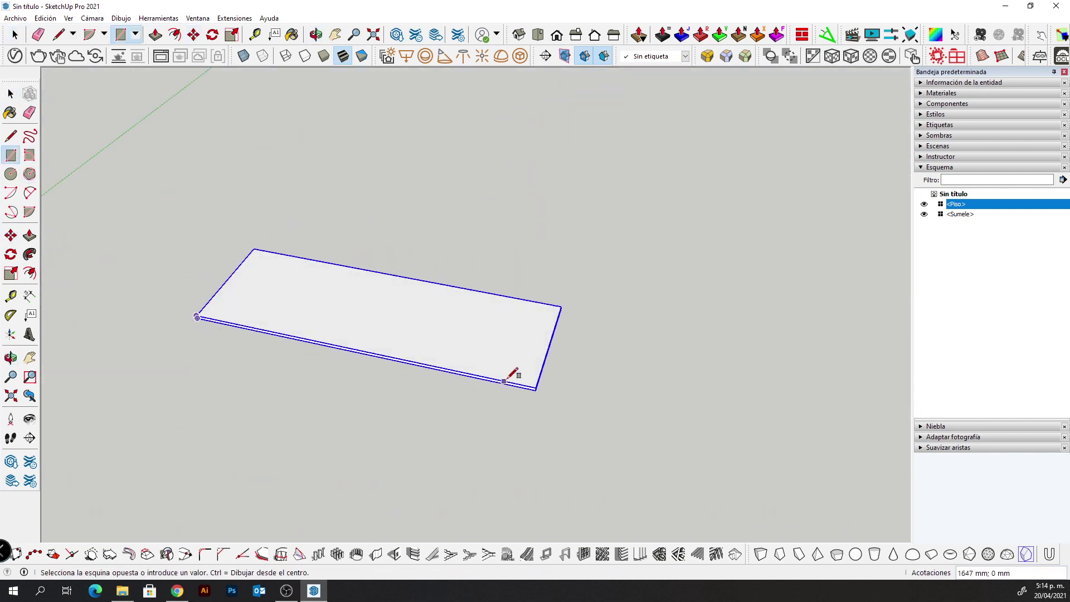
click(539, 374)
key(space)
click(403, 352)
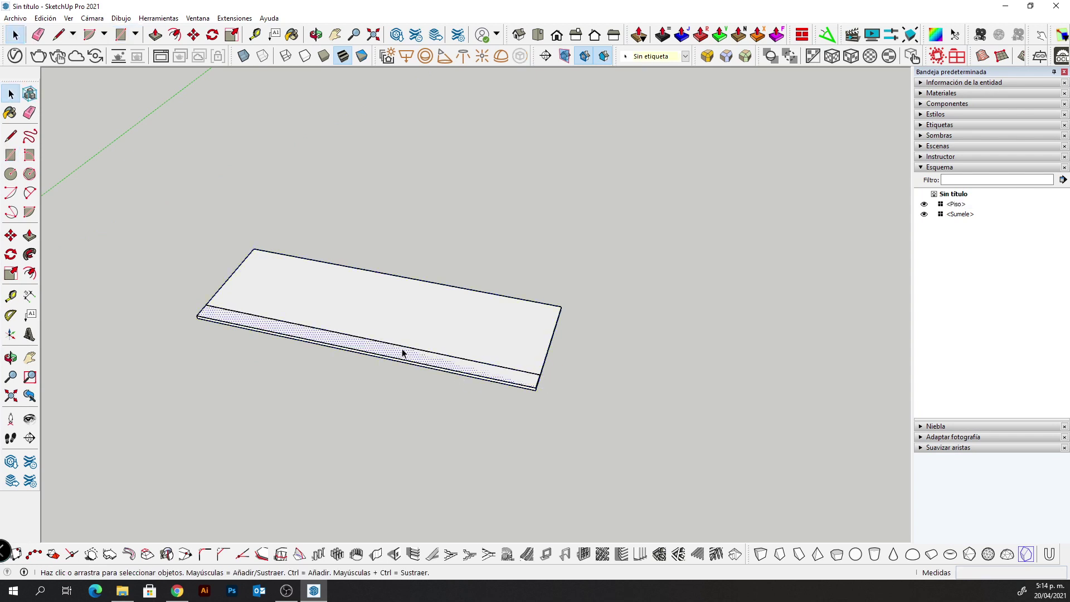
key(s)
drag(359, 340, 363, 338)
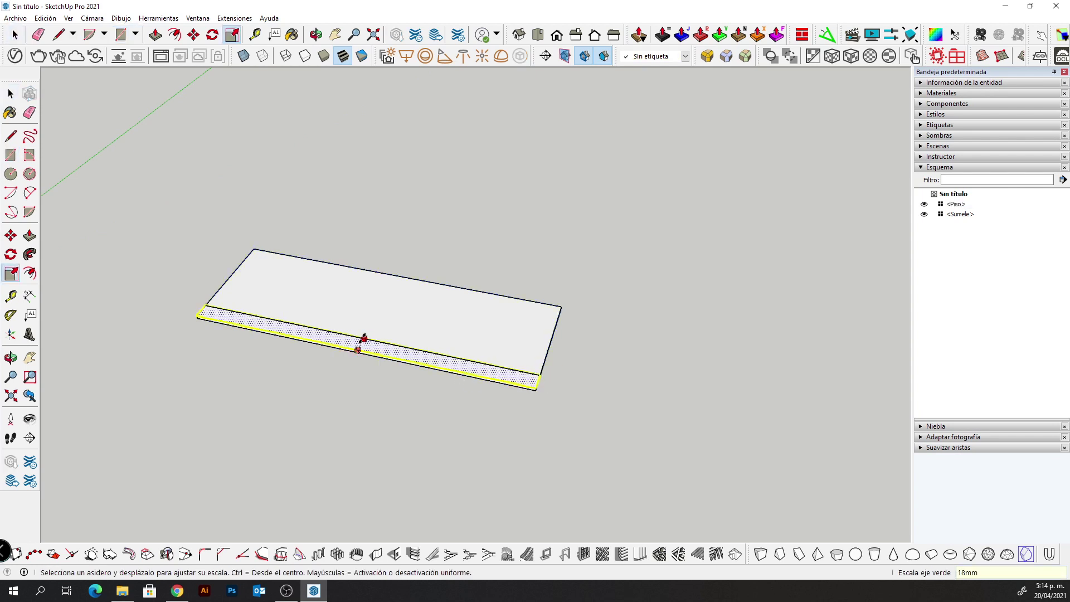
key(Return)
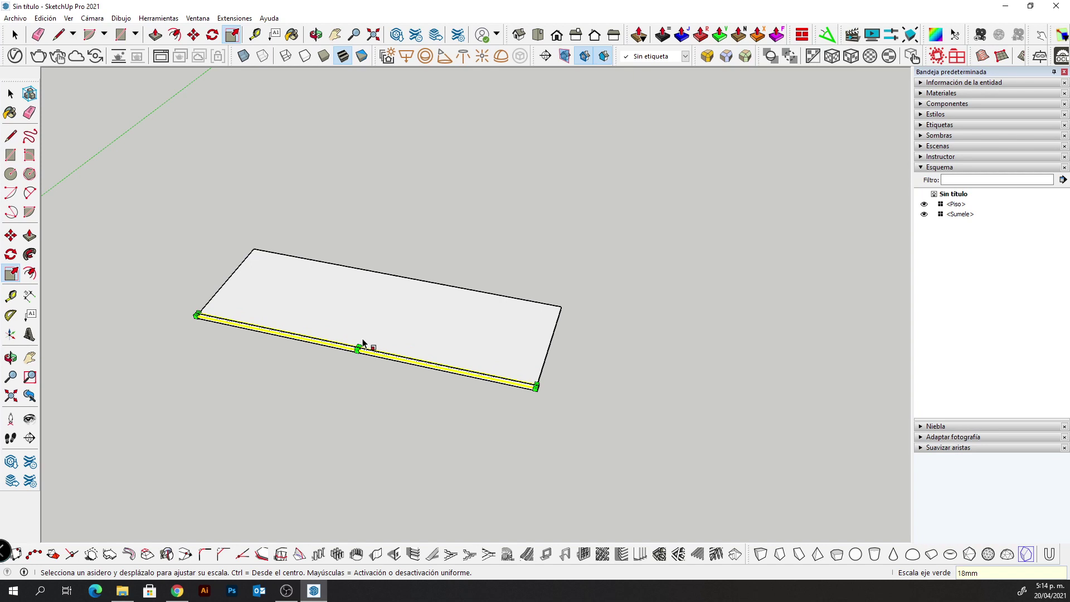
Extrude the front strip into a plinth and make it a component named Zocalo
key(p)
click(369, 352)
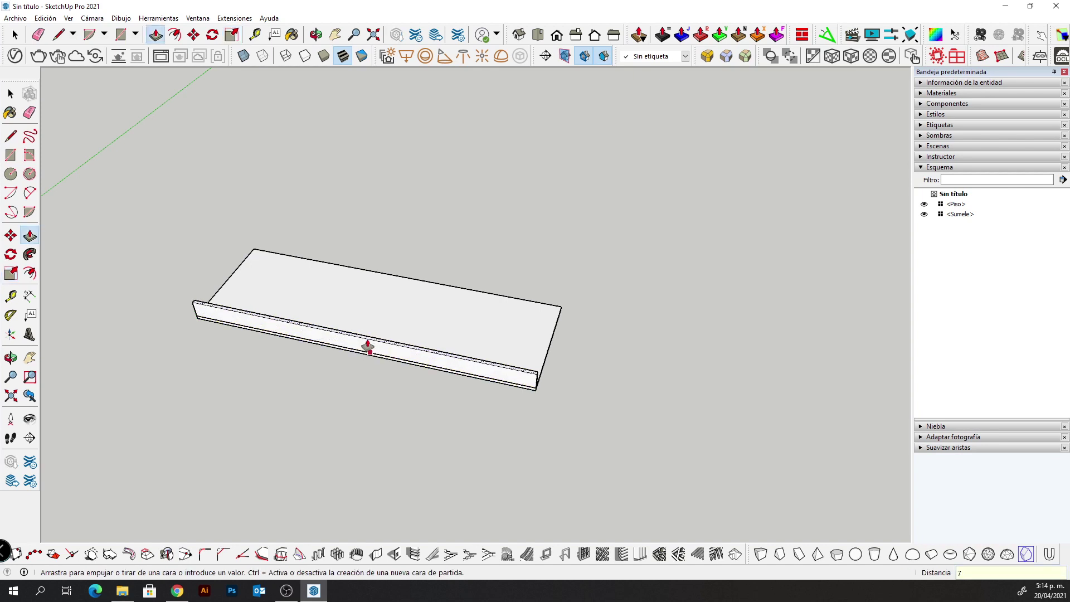
key(space)
double_click(369, 346)
right_click(369, 345)
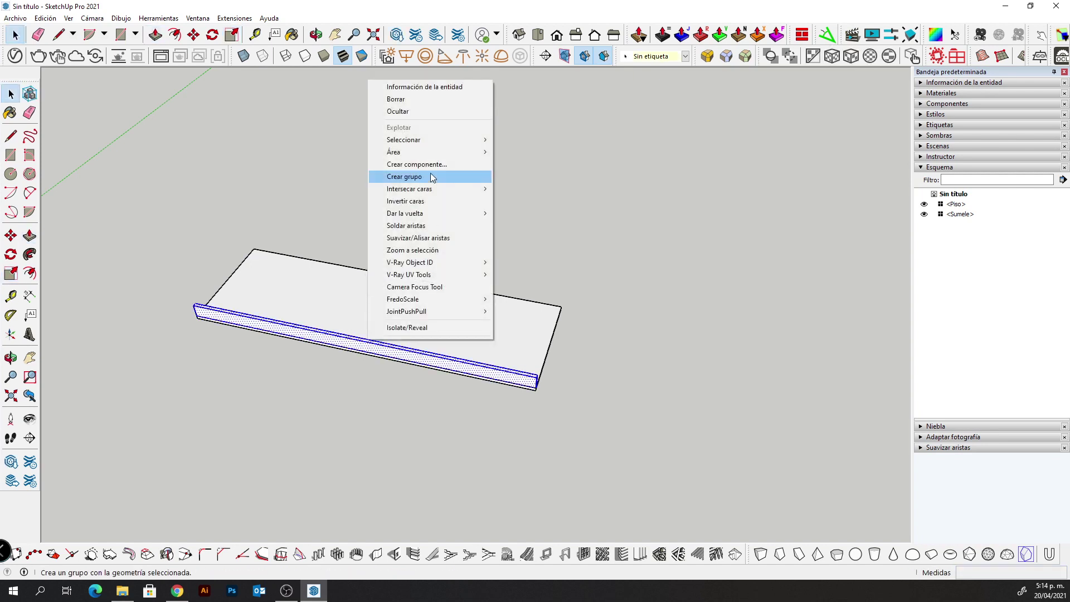
click(431, 169)
text(Zo)
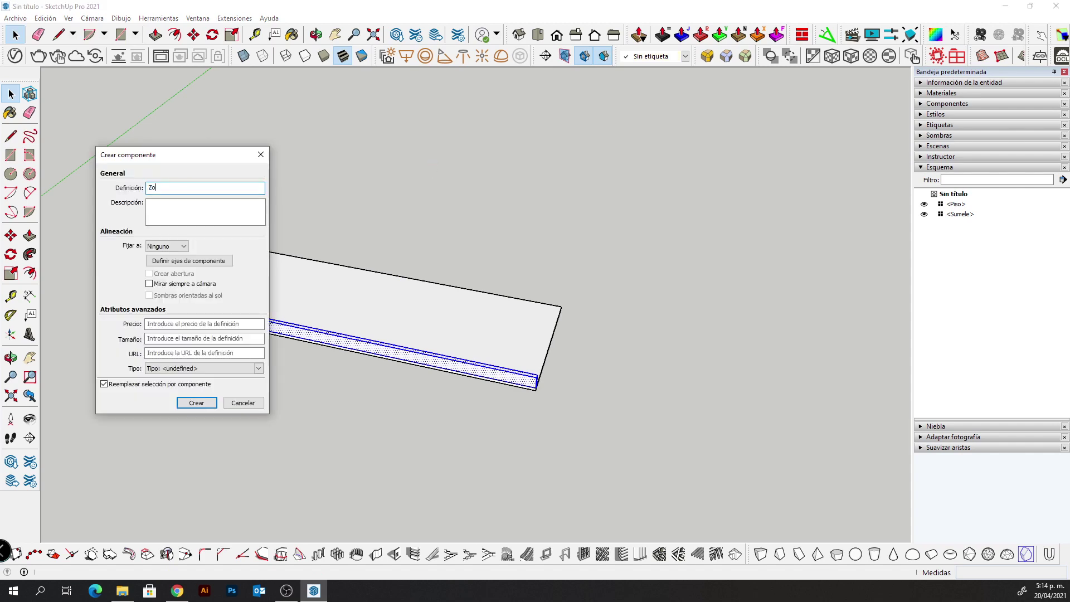
text(calo)
key(Return)
Copy the Zocalo plinth to the back edge and shorten the copy lengthwise
middle_drag(470, 255, 478, 358)
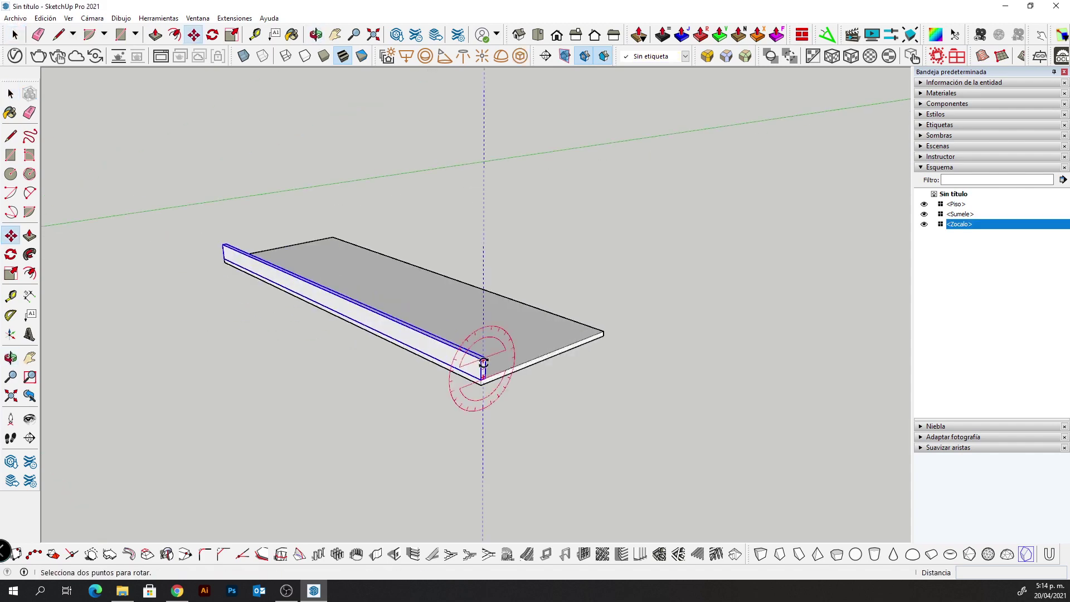
key(m)
click(482, 383)
key(ctrl)
click(603, 337)
middle_drag(603, 336, 478, 237)
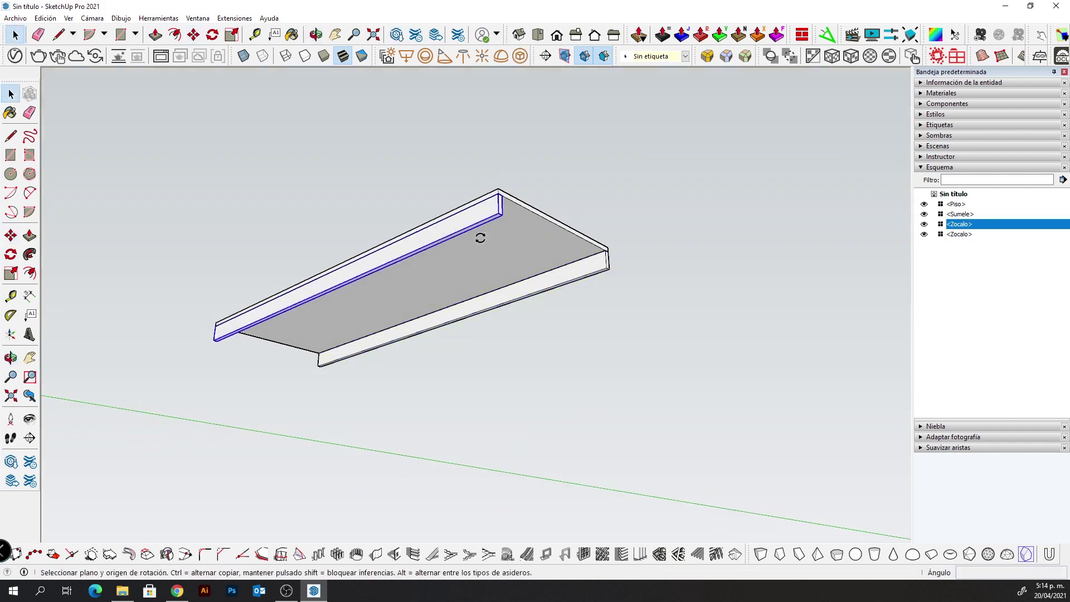
key(q)
key(s)
drag(779, 348, 591, 261)
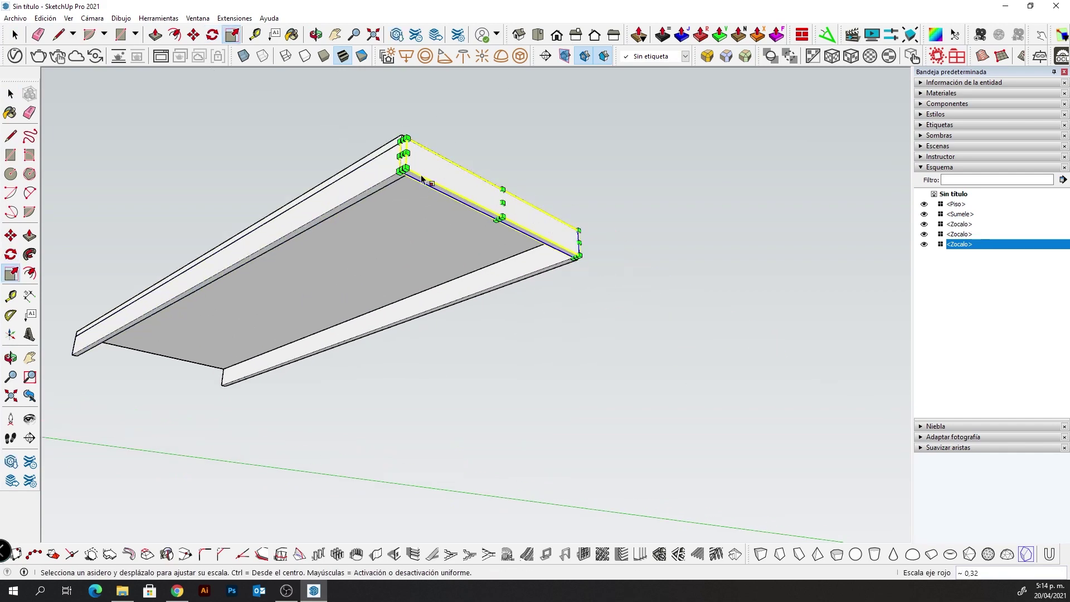
scroll(414, 171, up, 1)
Copy the shortened plinth to the slab's opposite end and view the base from above
key(m)
click(414, 171)
key(ctrl)
click(90, 351)
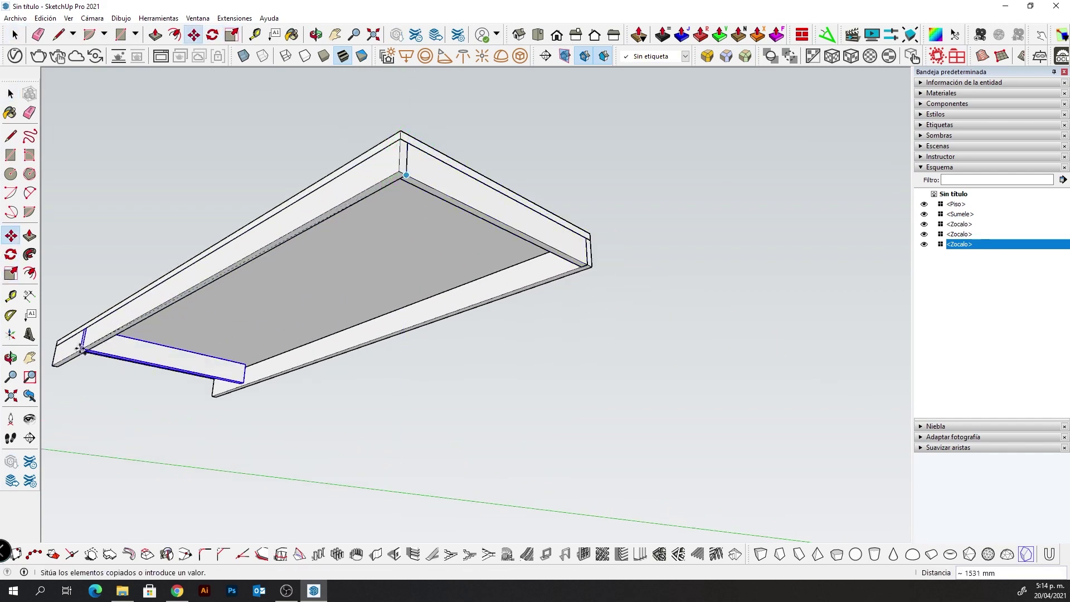
scroll(390, 279, up, 3)
middle_drag(390, 279, 335, 126)
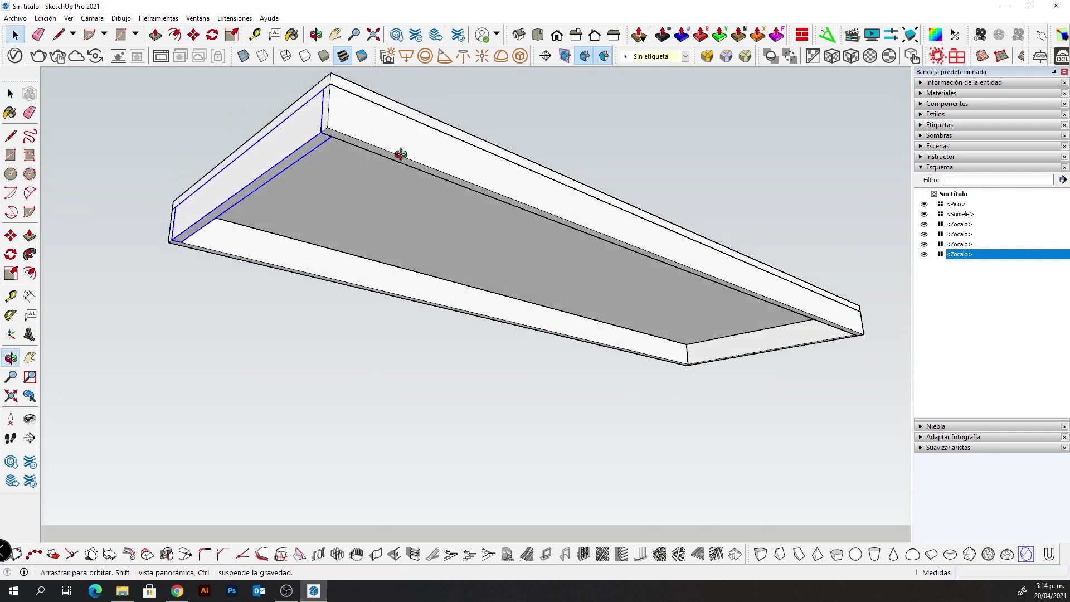
key(space)
middle_drag(399, 155, 296, 306)
scroll(459, 280, down, 3)
mouse_move(459, 279)
middle_down()
mouse_move(383, 255)
mouse_move(122, 232)
mouse_move(430, 224)
mouse_move(351, 294)
middle_up()
scroll(351, 294, down, 2)
Draw a rectangle across the slab's right end and scale it to 18 mm wide
click(10, 155)
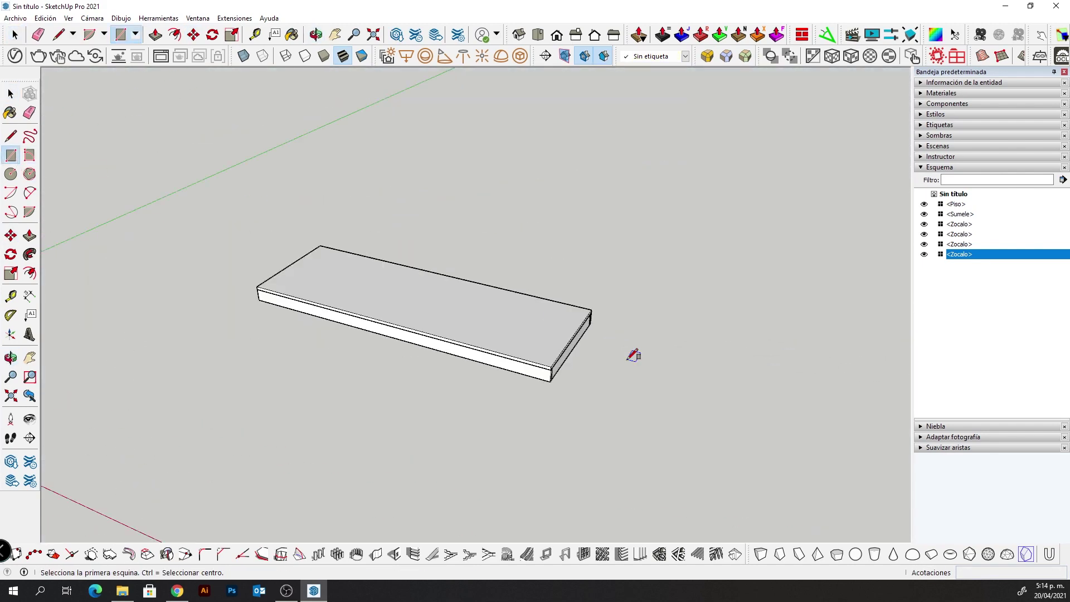
click(550, 366)
click(575, 307)
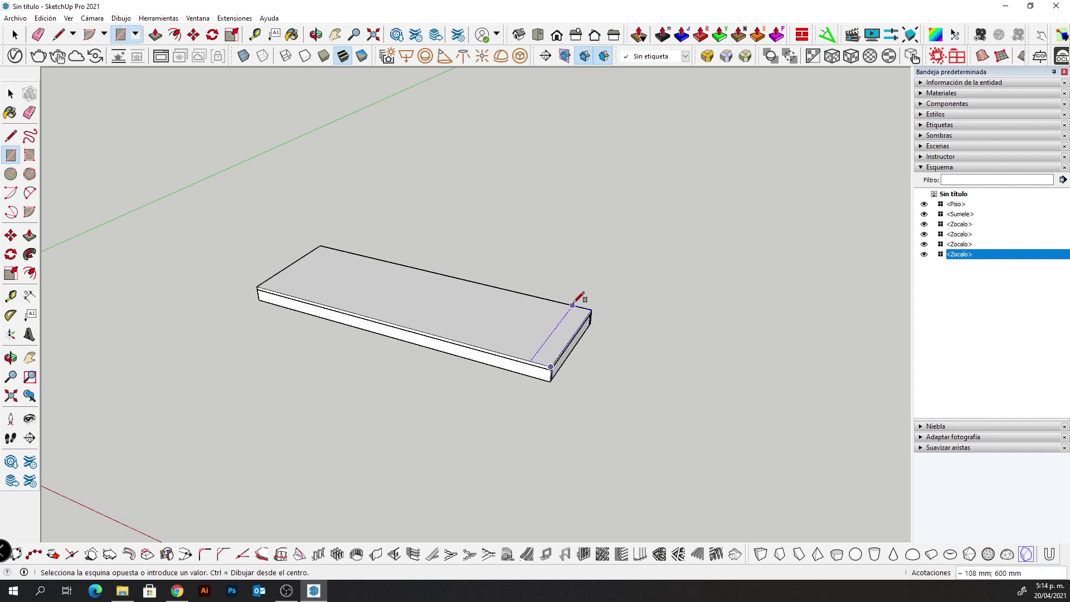
key(space)
click(557, 329)
key(s)
drag(572, 337, 558, 332)
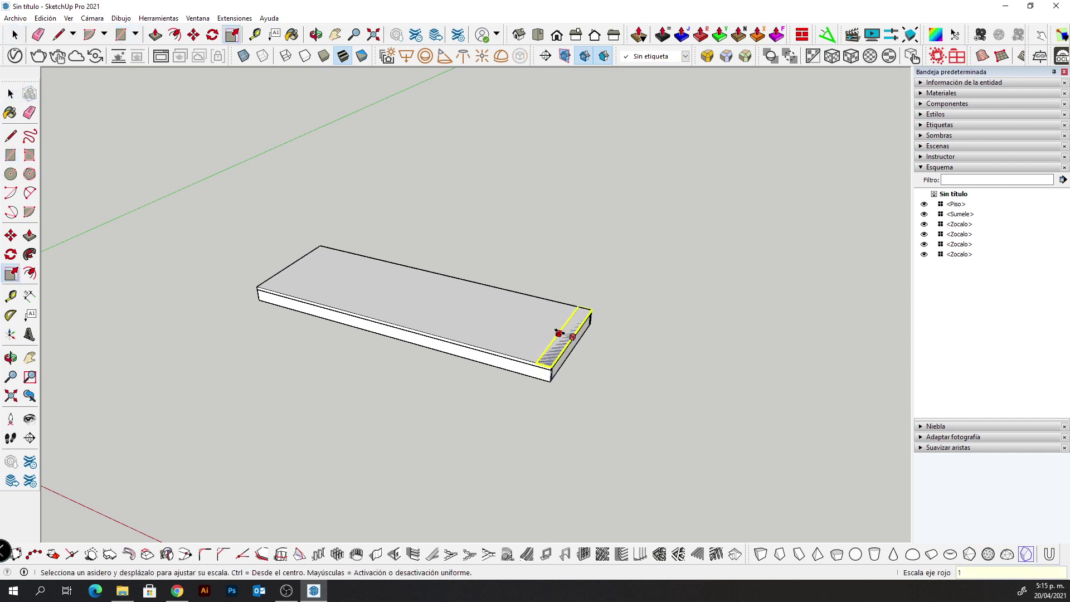
key(Return)
Push/Pull the 18 mm strip up 2000 mm into a side panel
key(p)
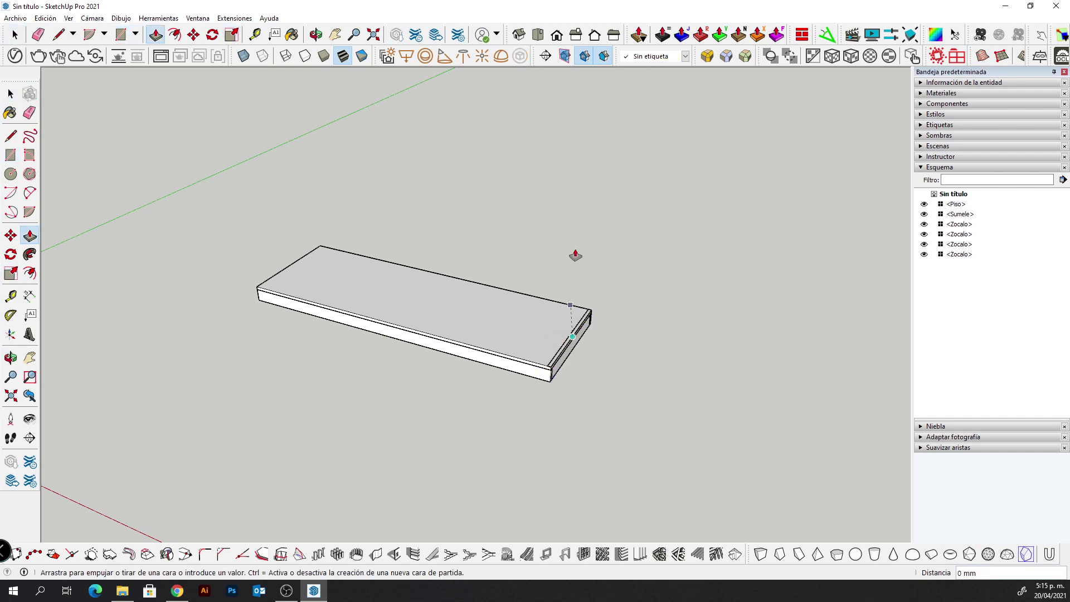
click(572, 336)
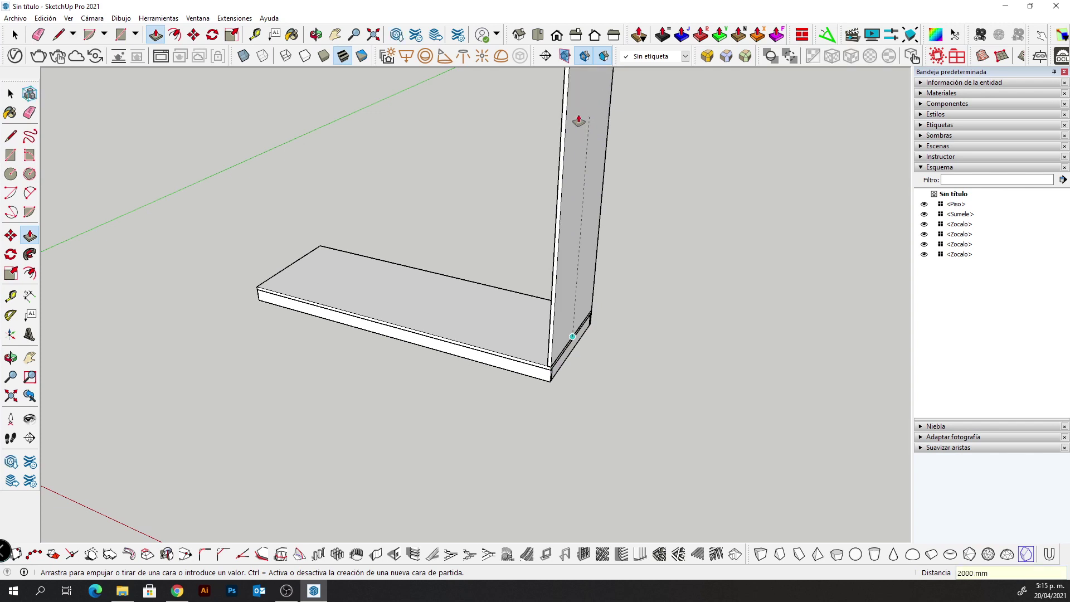
key(Return)
scroll(579, 119, down, 2)
shift+middle_drag(573, 124, 573, 301)
Make the upright panel a component named Lateral
key(space)
click(573, 275)
right_click(574, 275)
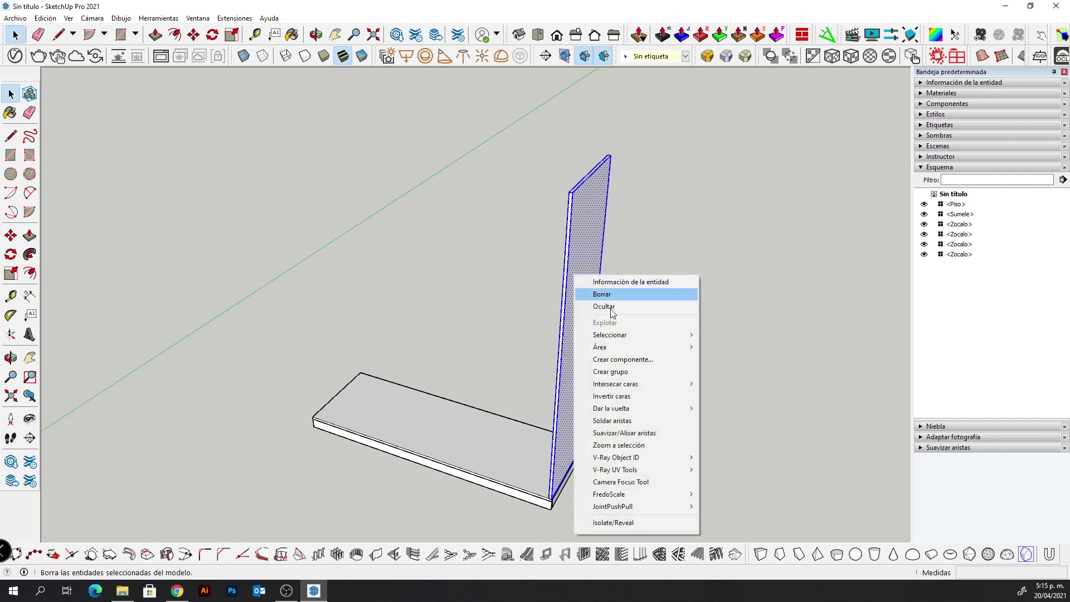
click(622, 360)
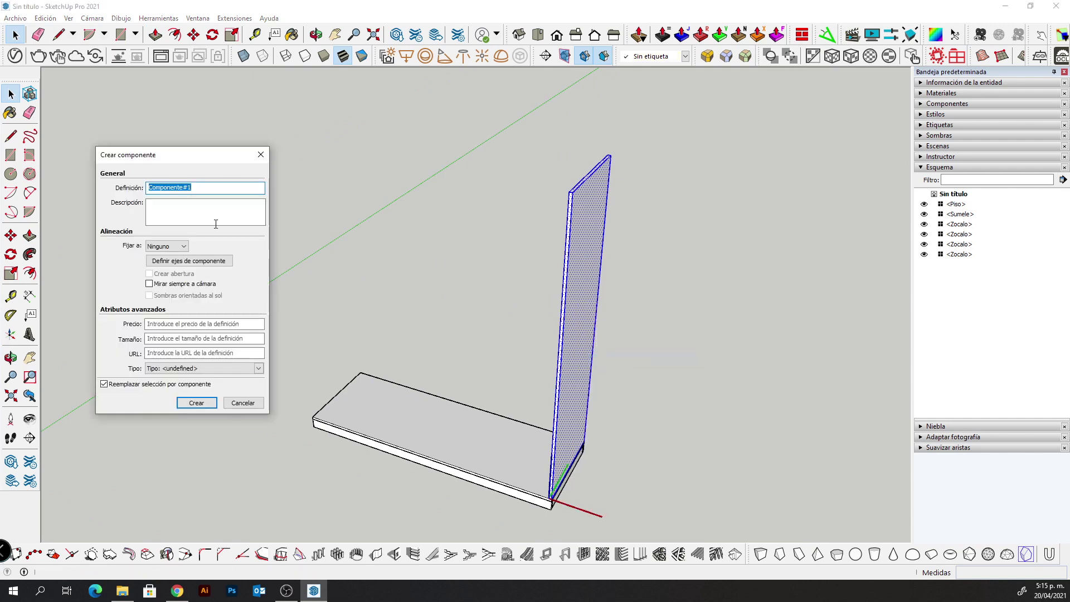
text(Lateral)
key(Return)
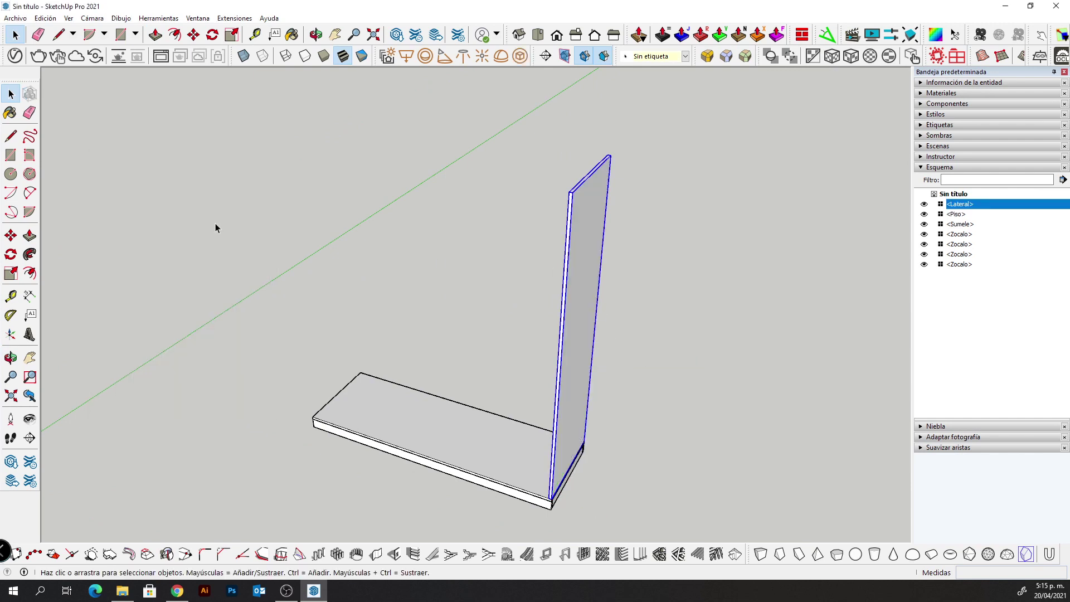
Copy the Lateral panel to the floor's left end
middle_drag(524, 476, 740, 473)
key(m)
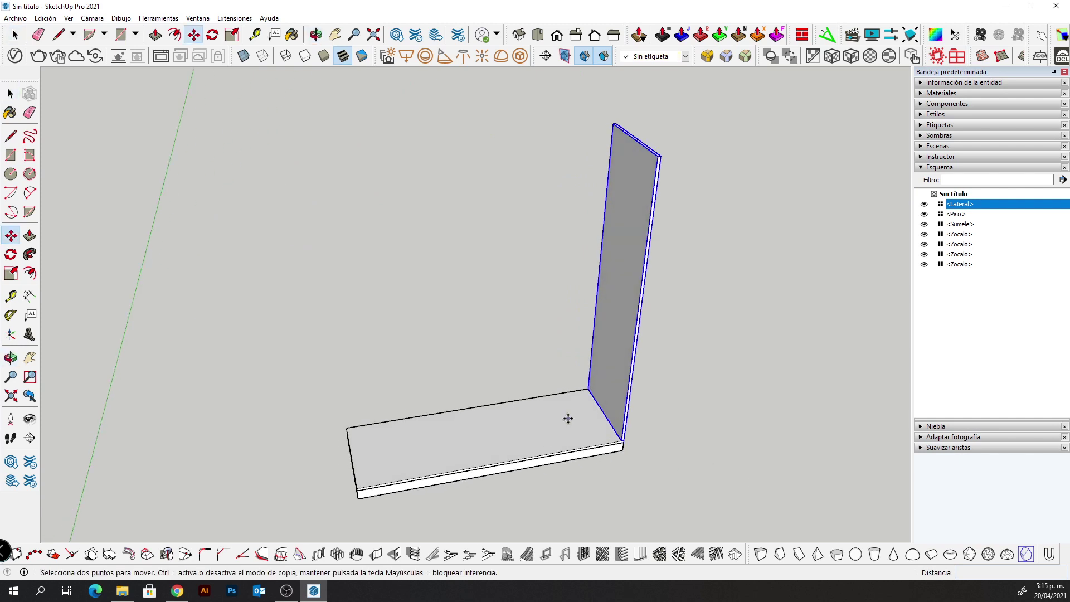
click(587, 392)
key(ctrl)
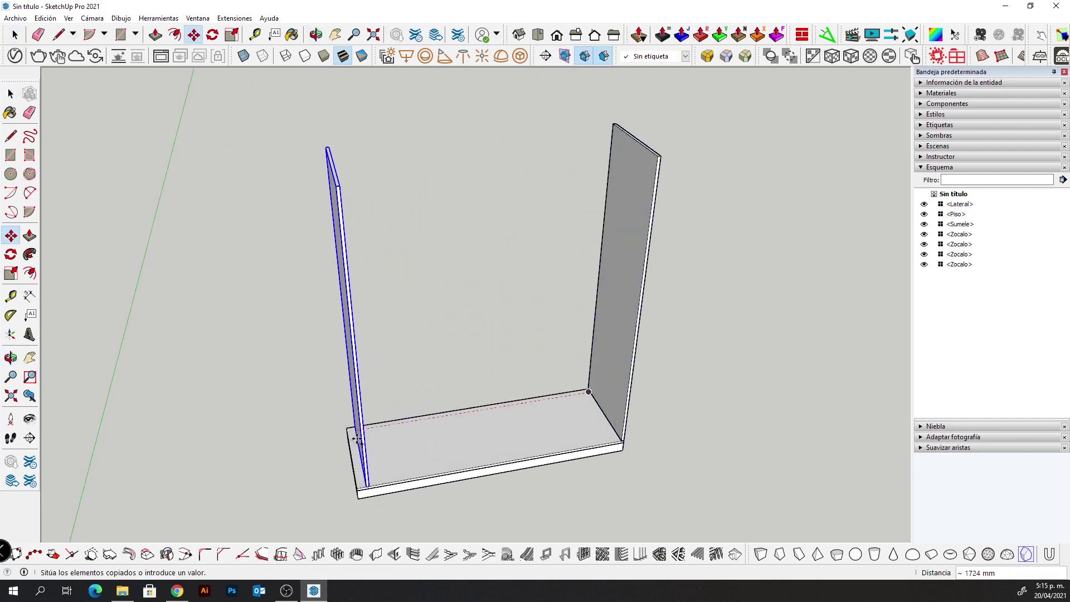
click(367, 487)
scroll(368, 486, up, 2)
scroll(483, 435, down, 4)
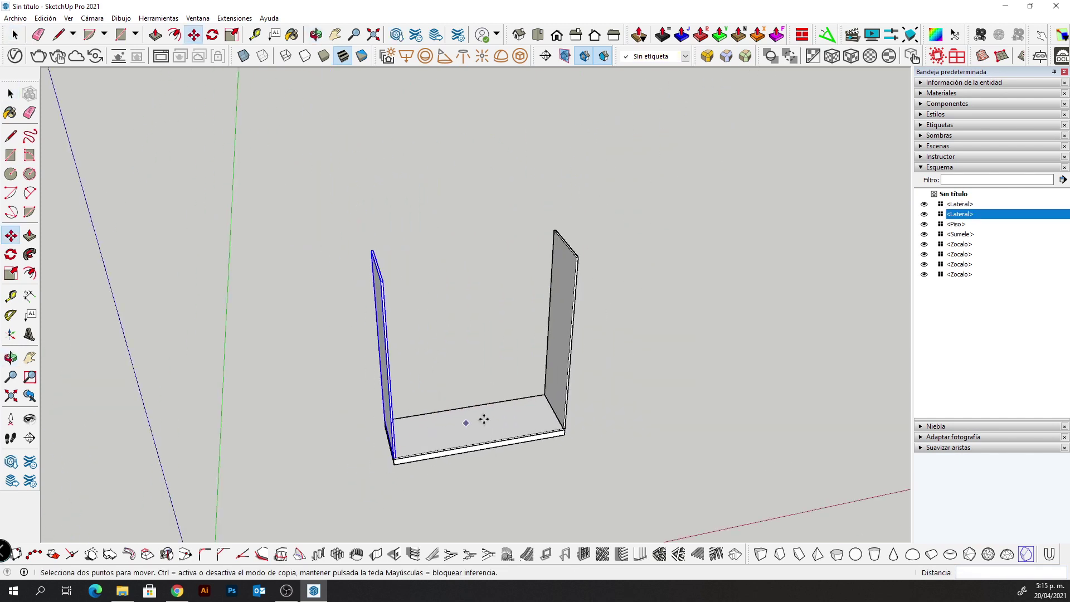
middle_drag(483, 435, 345, 400)
key(space)
Copy the Piso floor panel up onto the tops of the side panels
click(433, 437)
middle_drag(433, 438, 379, 408)
key(m)
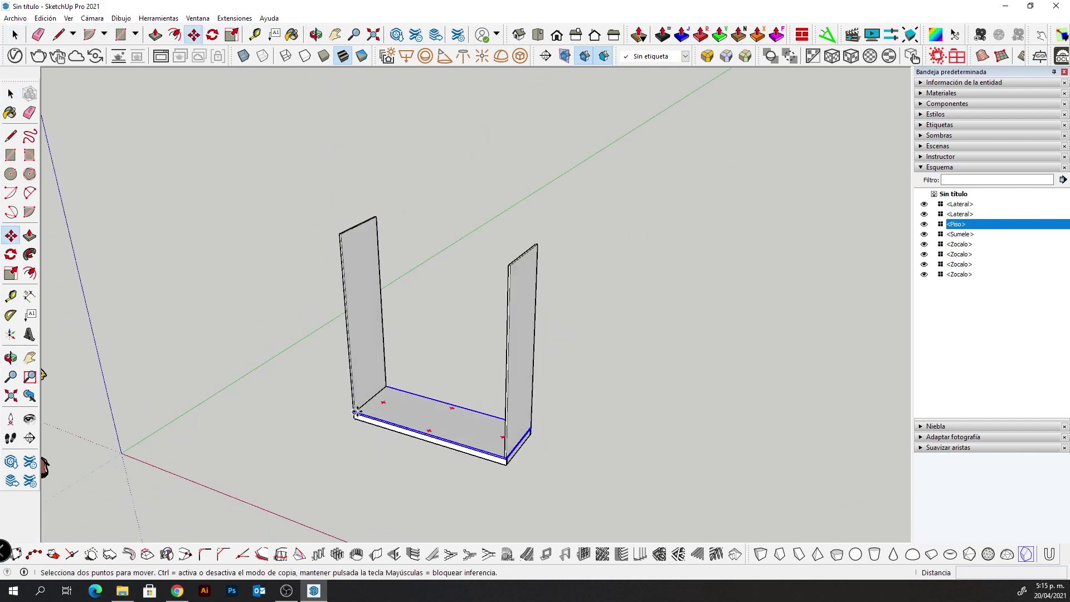
key(ctrl)
click(353, 413)
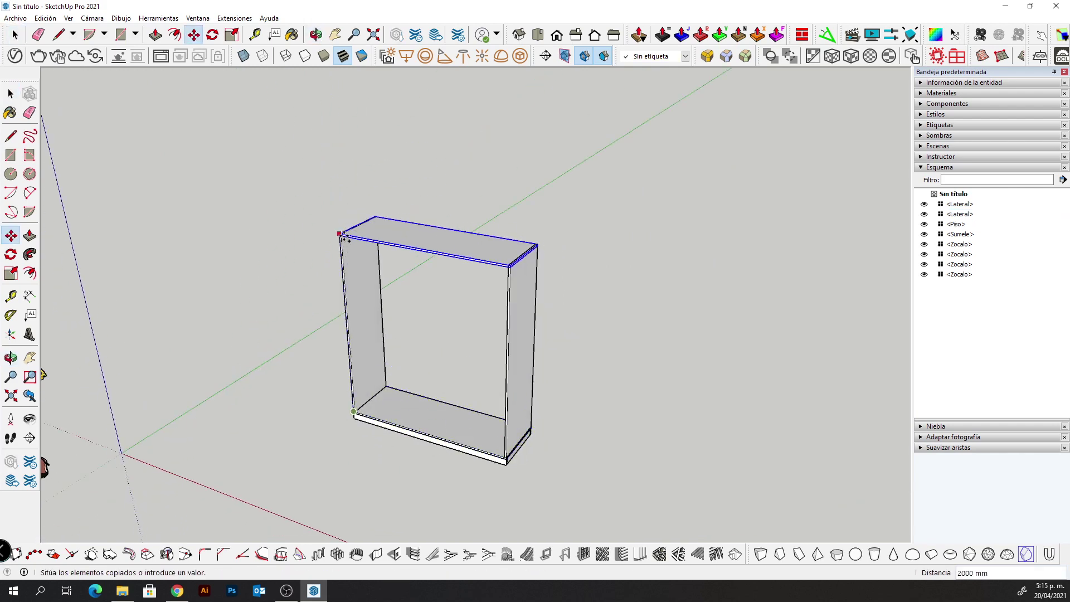
click(341, 232)
Align the copied top panel flush on the two sides
scroll(354, 230, up, 3)
scroll(334, 192, up, 3)
click(331, 215)
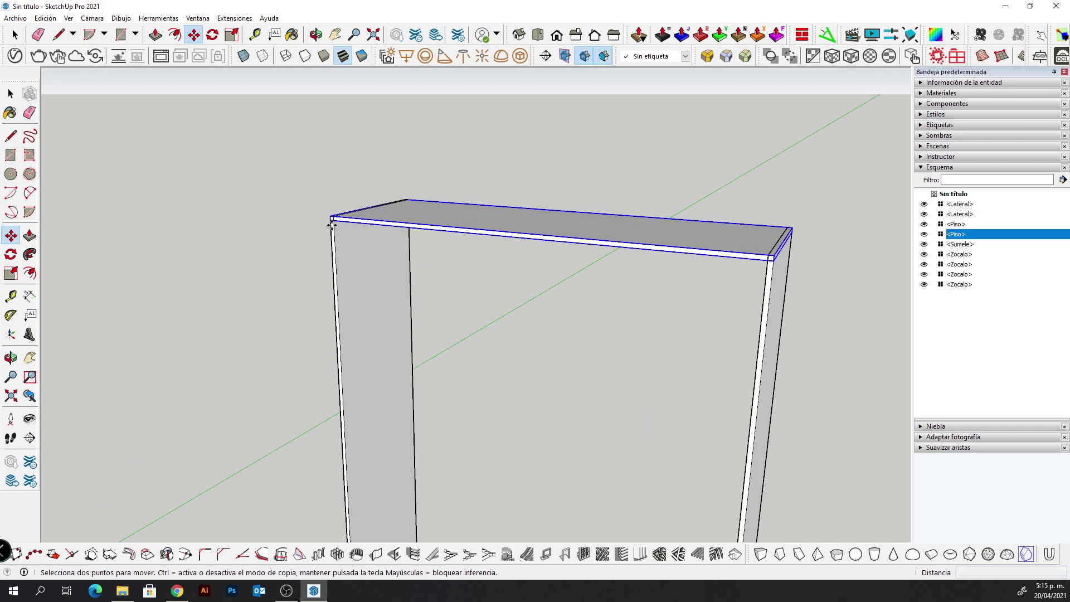
click(330, 215)
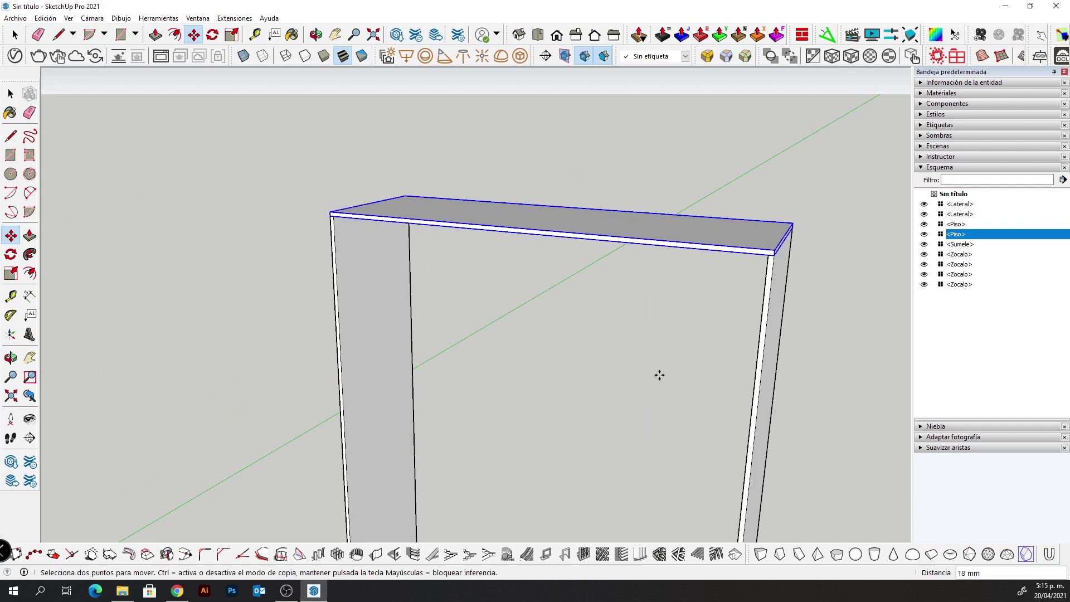
scroll(422, 278, down, 2)
scroll(422, 277, down, 2)
mouse_move(451, 317)
middle_down()
mouse_move(495, 289)
mouse_move(453, 332)
mouse_move(503, 402)
middle_up()
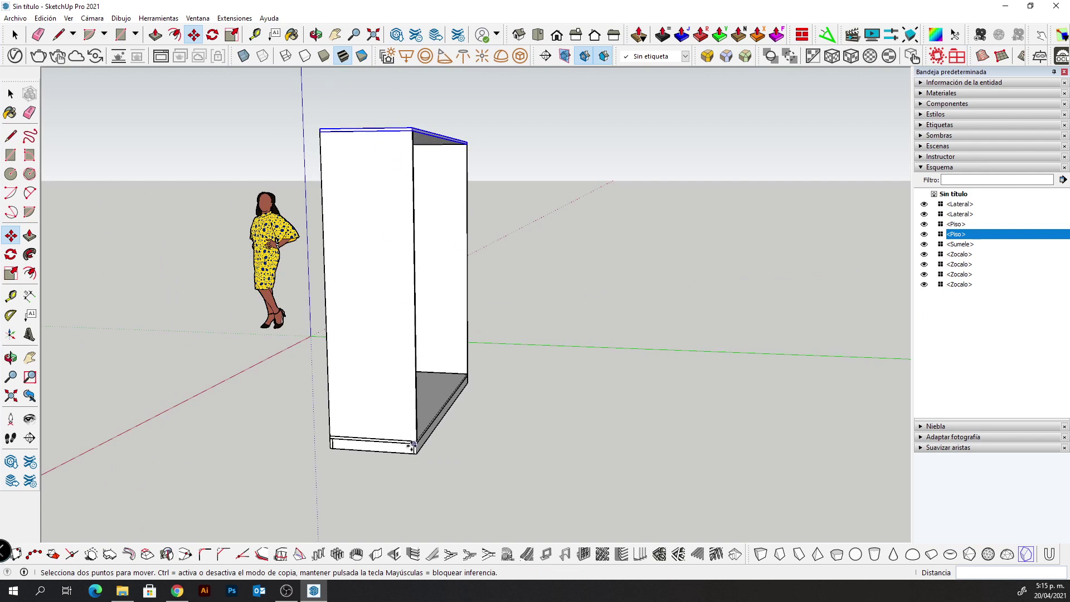
Dimension the cabinet's full height at 2106 mm
key(d)
click(414, 129)
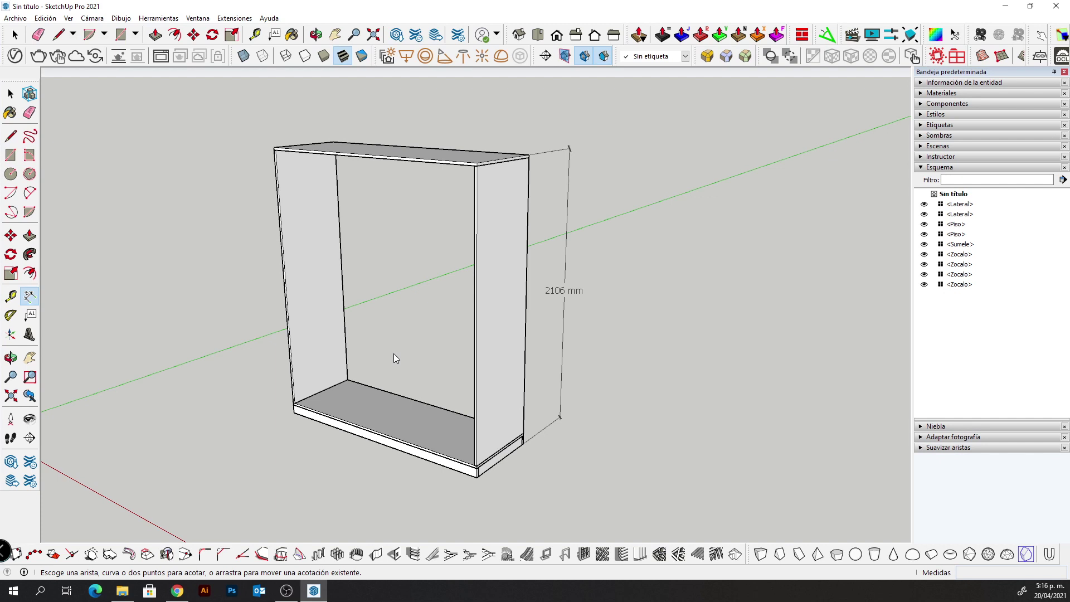
middle_drag(404, 355, 479, 362)
middle_drag(421, 297, 490, 305)
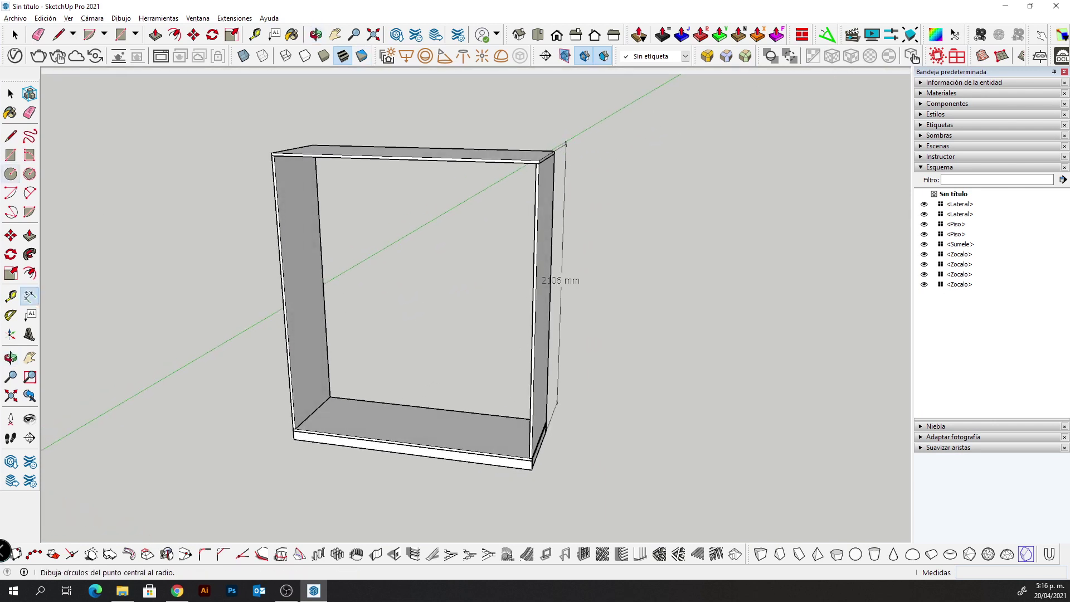
Draw a rectangle on the floor, scale it to an 18 mm strip, then delete it
click(15, 159)
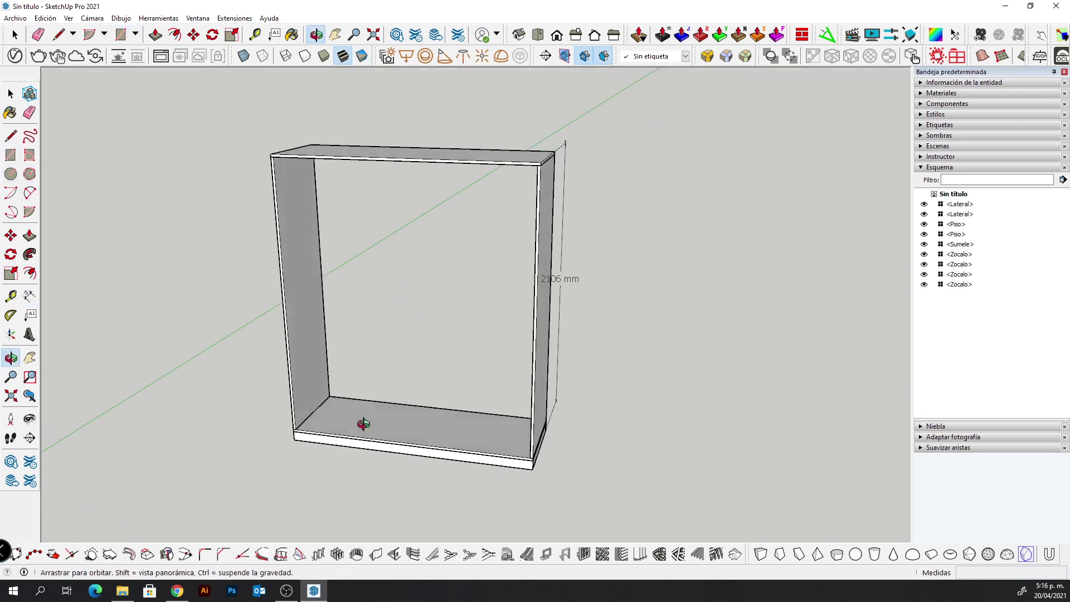
scroll(363, 412, up, 3)
click(372, 351)
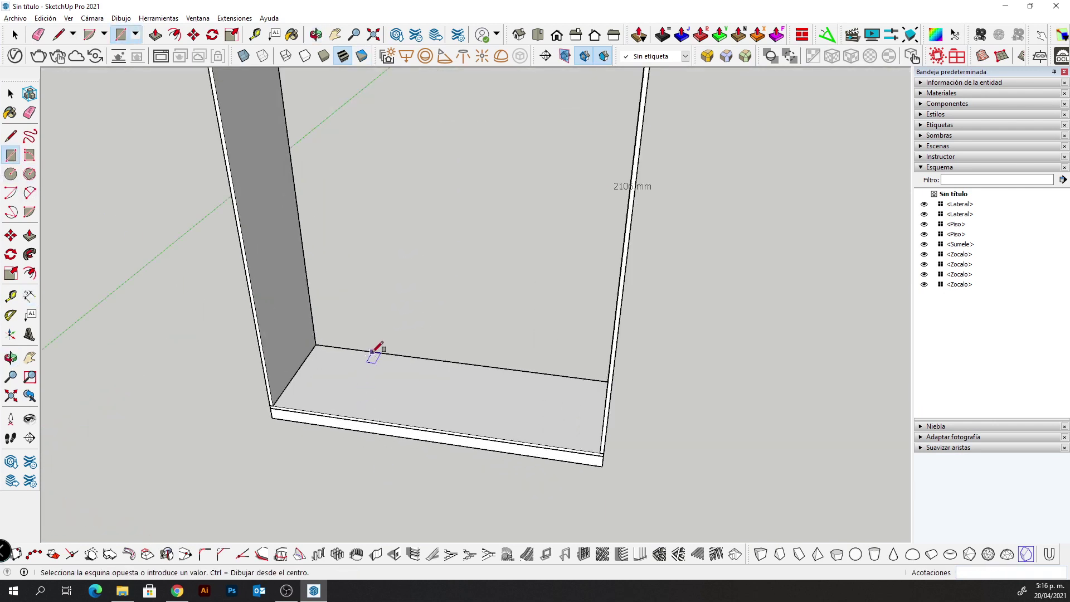
click(360, 418)
key(s)
drag(355, 382, 356, 382)
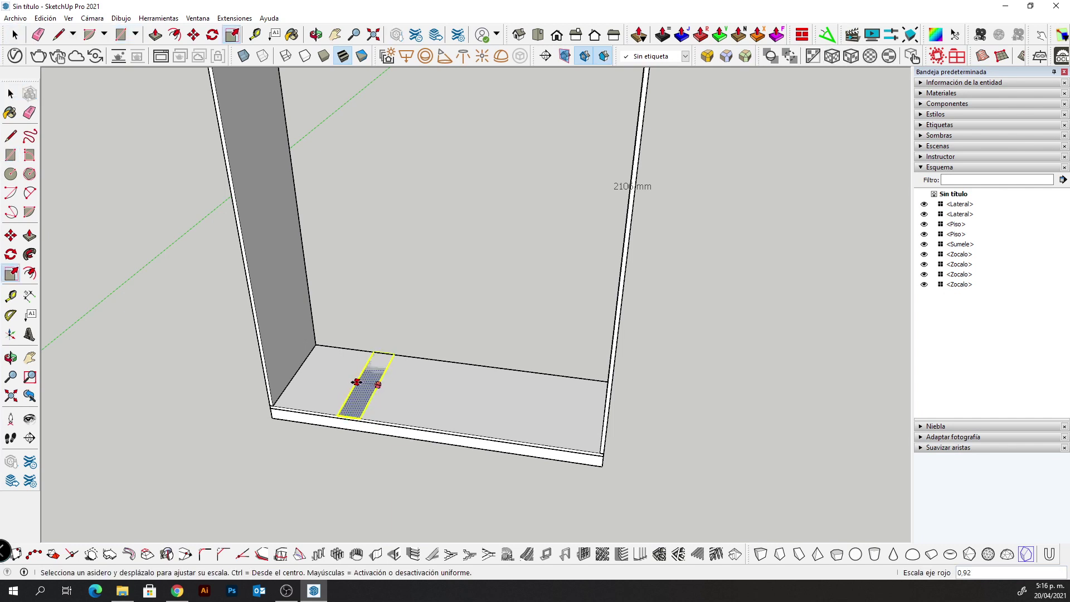
key(Return)
scroll(357, 383, down, 3)
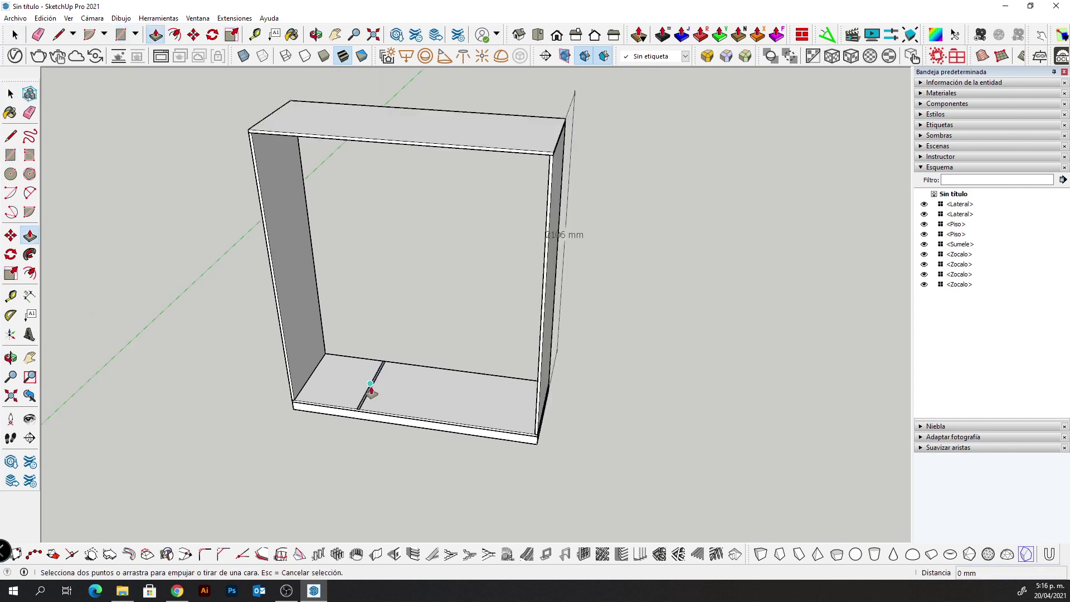
key(space)
click(372, 392)
key(Delete)
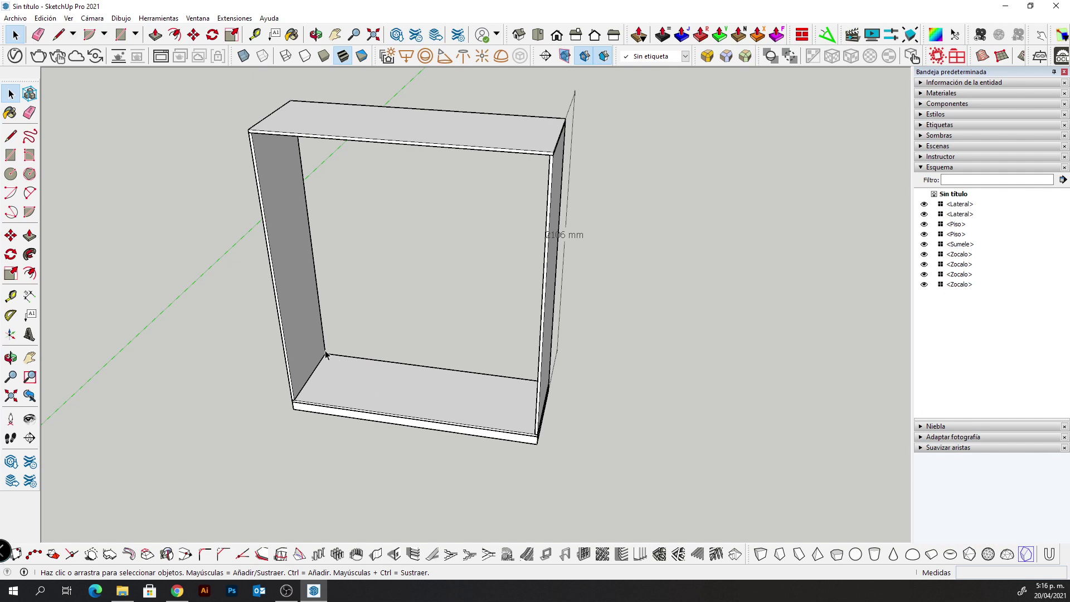
Copy the left Lateral panel into the carcass, then undo the misplaced copy
click(327, 354)
key(m)
click(292, 400)
key(ctrl)
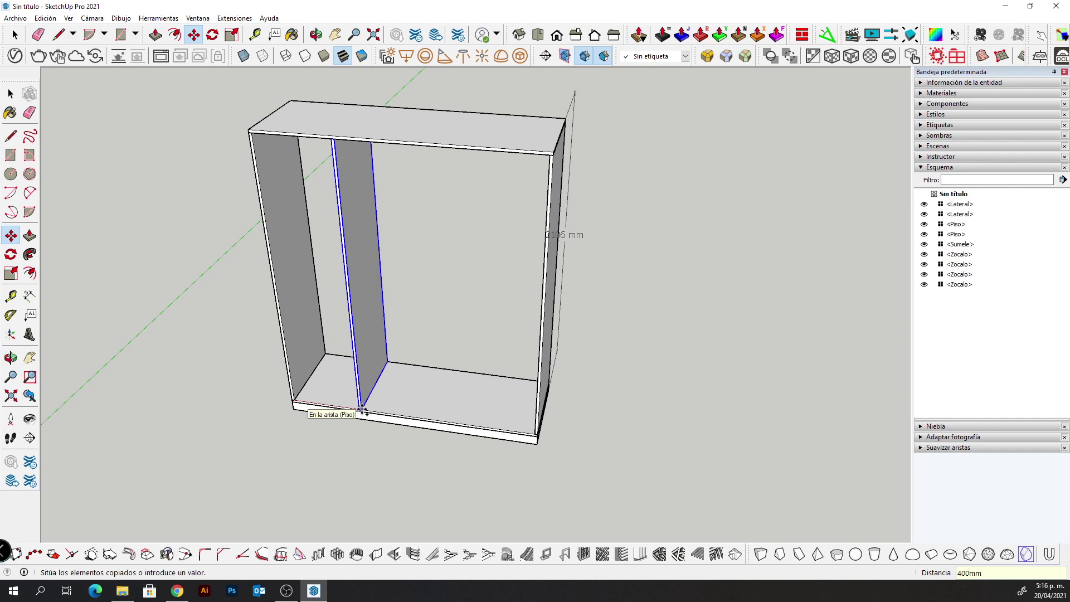
click(346, 407)
key(ctrl+z)
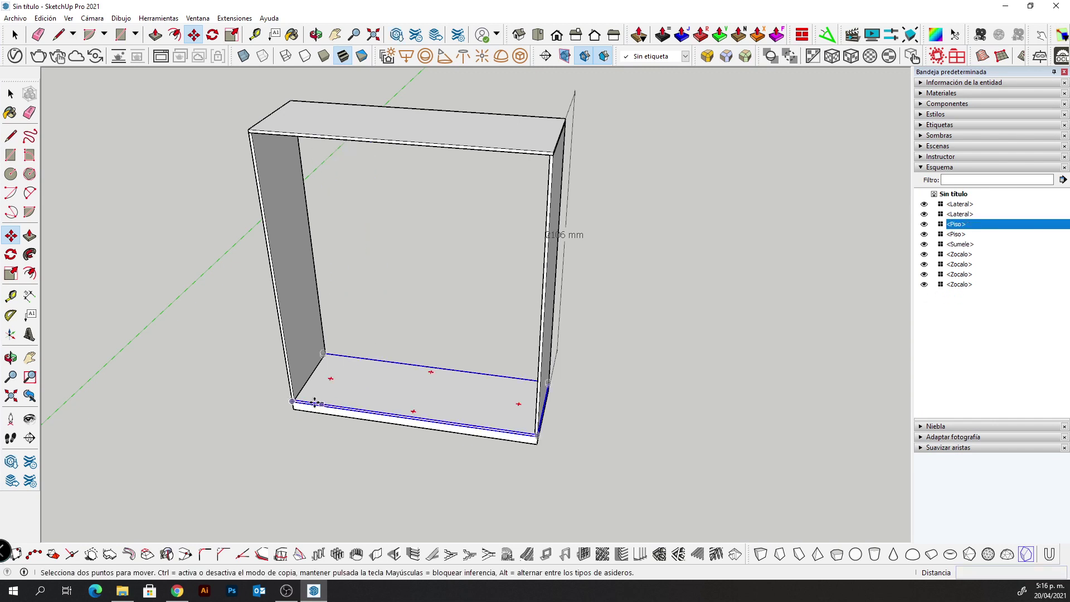
Copy the left Lateral panel inside the carcass as a middle partition
key(space)
click(301, 377)
key(m)
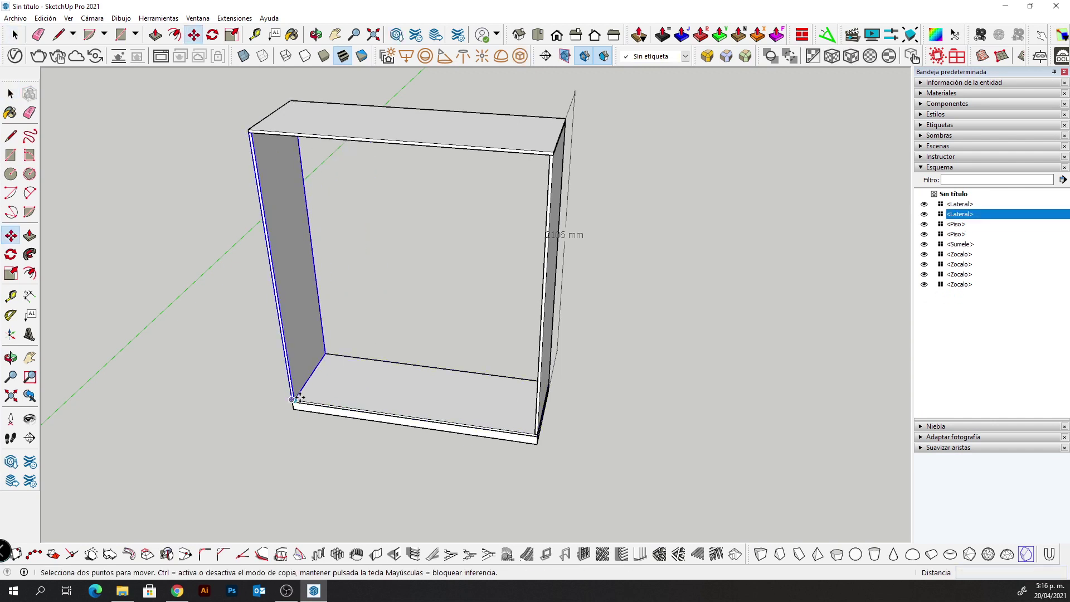
click(294, 400)
key(ctrl)
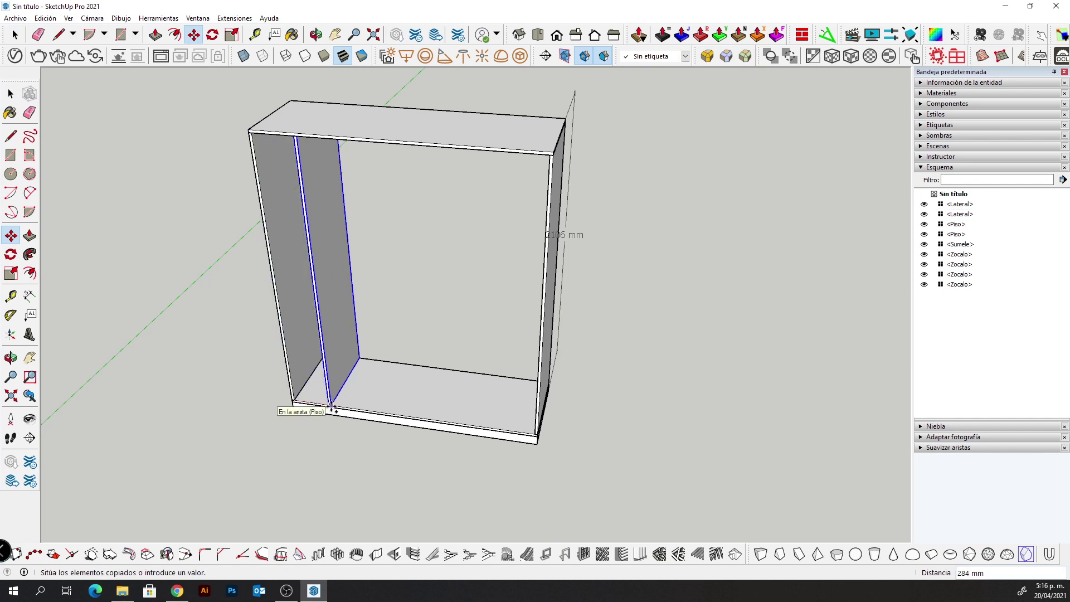
key(Return)
key(space)
scroll(330, 415, up, 3)
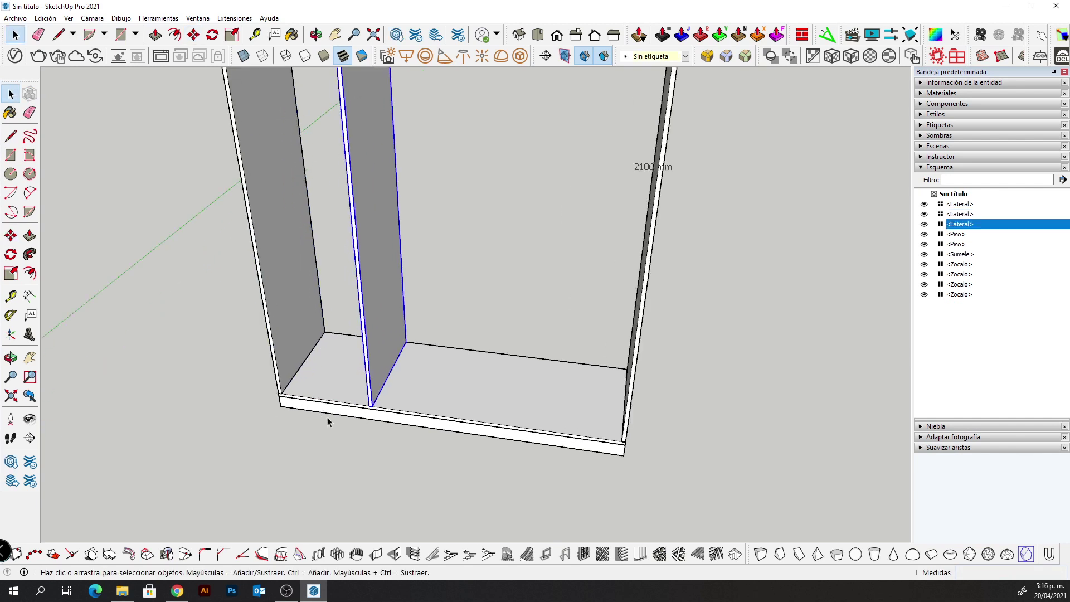
Dimension the partition 482 mm from the left side, then orbit toward the front
key(d)
click(286, 397)
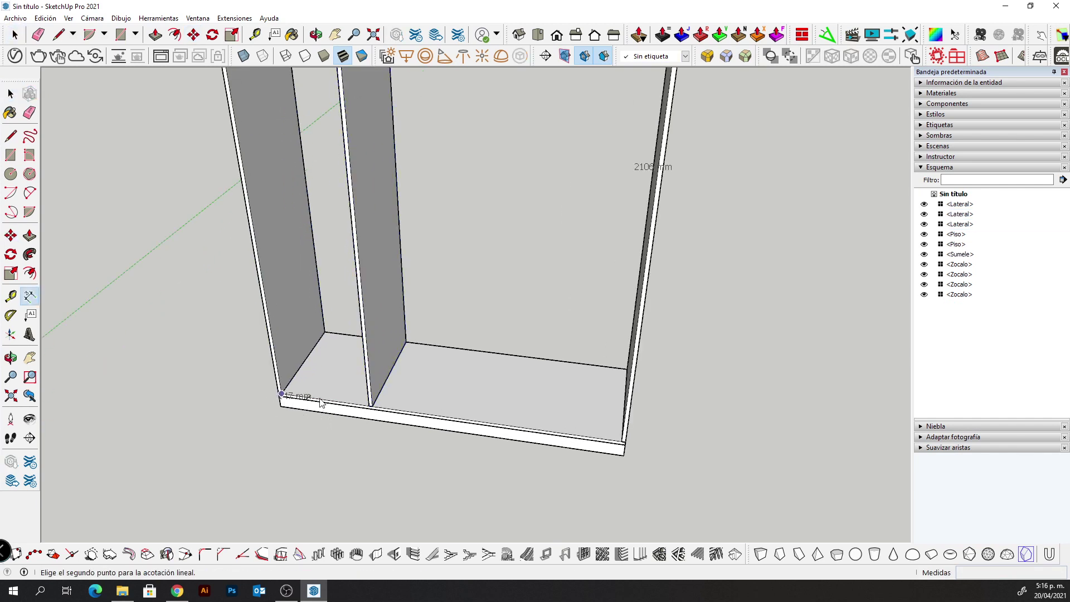
click(369, 406)
click(366, 429)
mouse_move(366, 431)
middle_down()
mouse_move(383, 458)
mouse_move(423, 472)
middle_up()
middle_drag(426, 425, 420, 398)
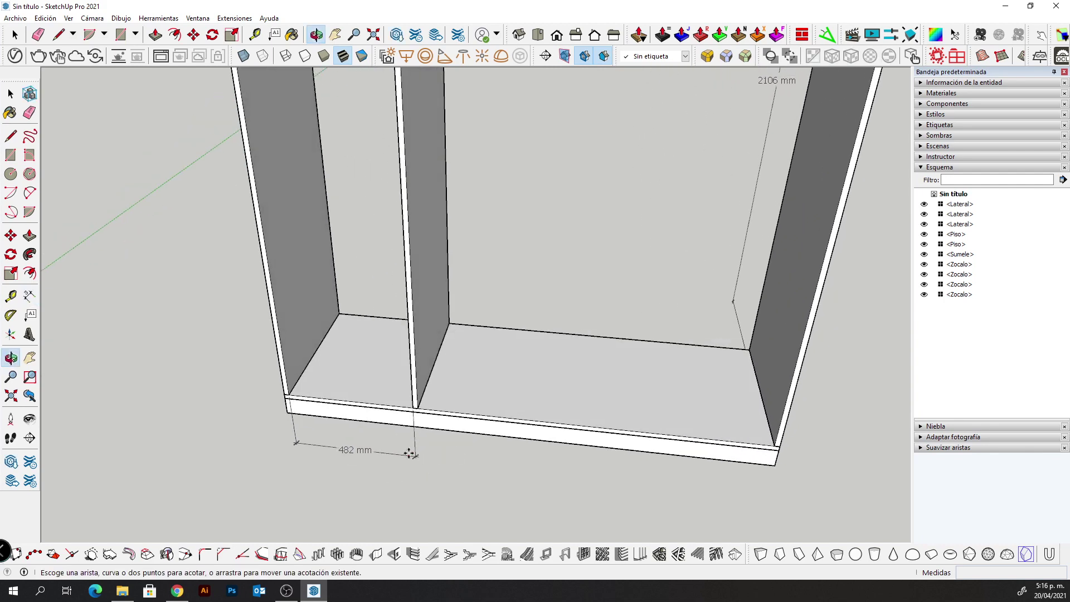
Select the middle partition and pick it up at its base corner to move it
key(space)
click(406, 407)
key(m)
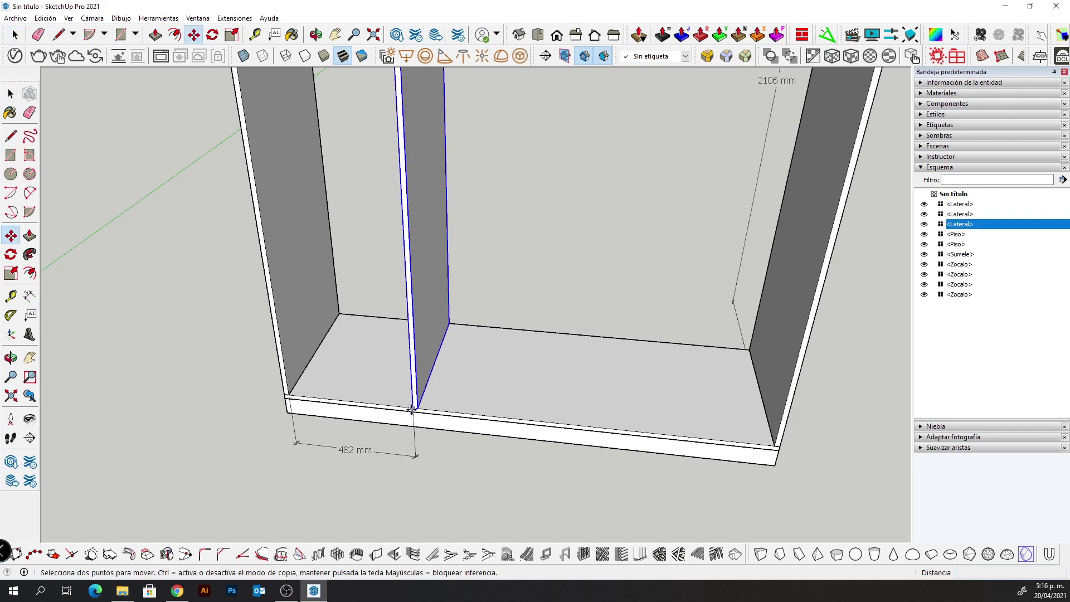
click(412, 408)
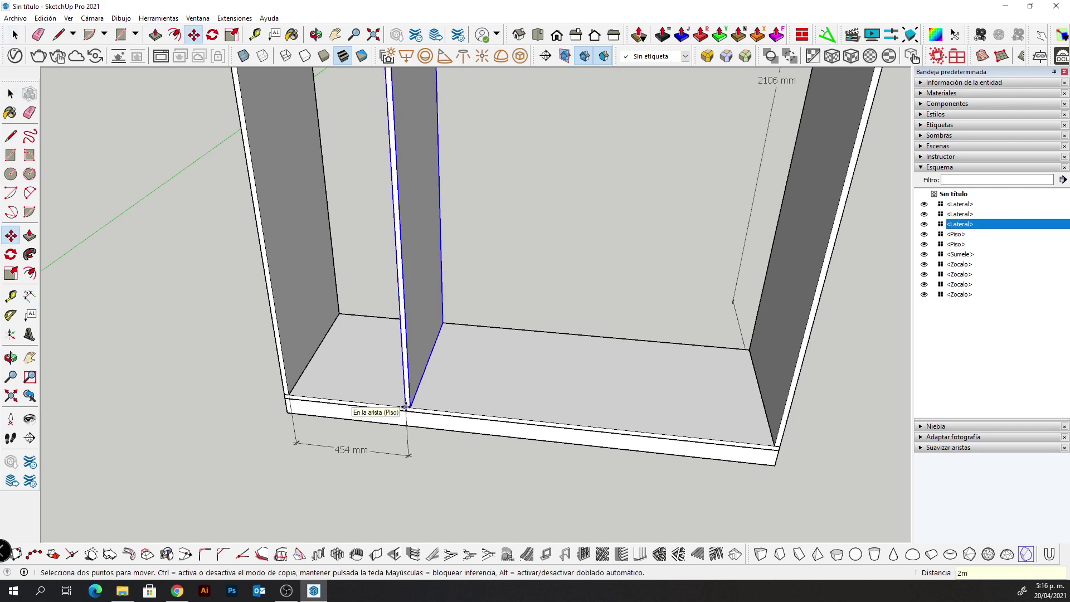
Place the middle partition 480 mm from the left side and orbit to inspect it
click(405, 407)
key(space)
mouse_move(407, 410)
middle_down()
mouse_move(440, 454)
mouse_move(442, 444)
mouse_move(508, 433)
mouse_move(513, 458)
mouse_move(444, 419)
mouse_move(728, 384)
mouse_move(458, 402)
middle_up()
key(s)
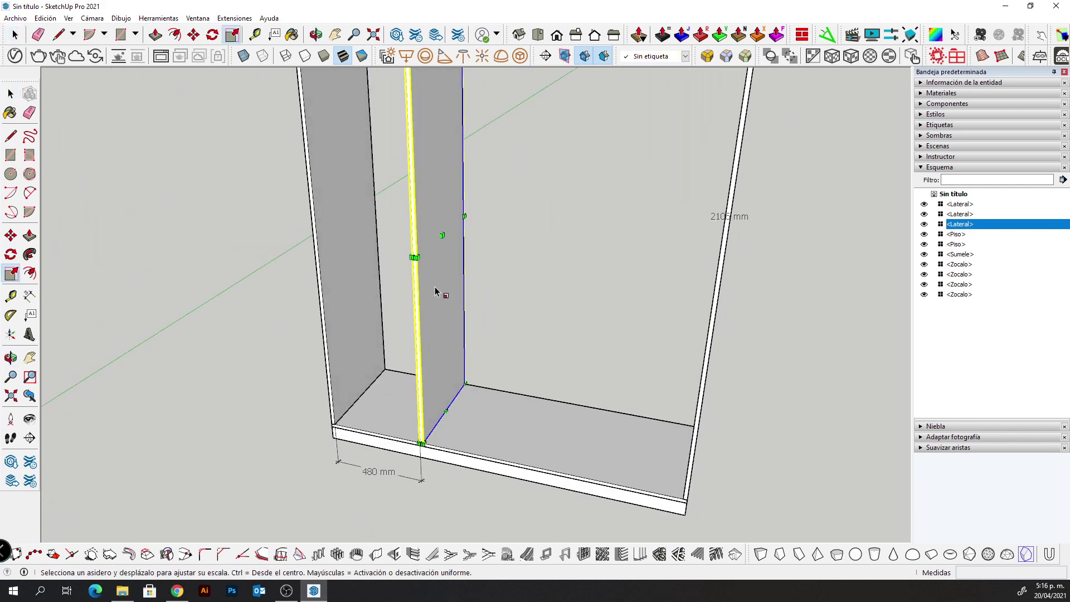
middle_drag(440, 293, 409, 313)
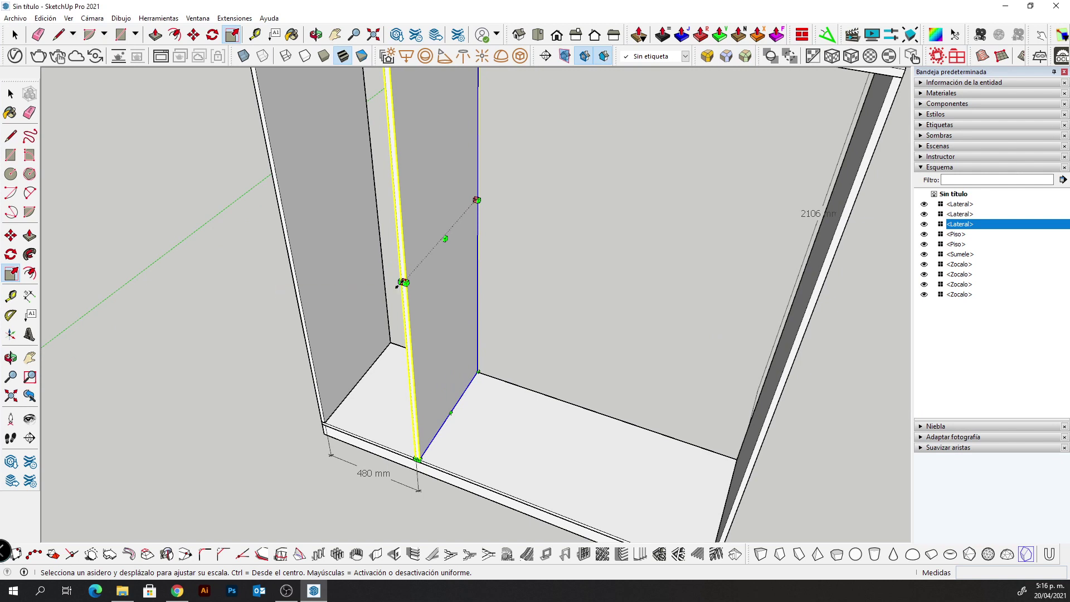
middle_drag(477, 465, 453, 446)
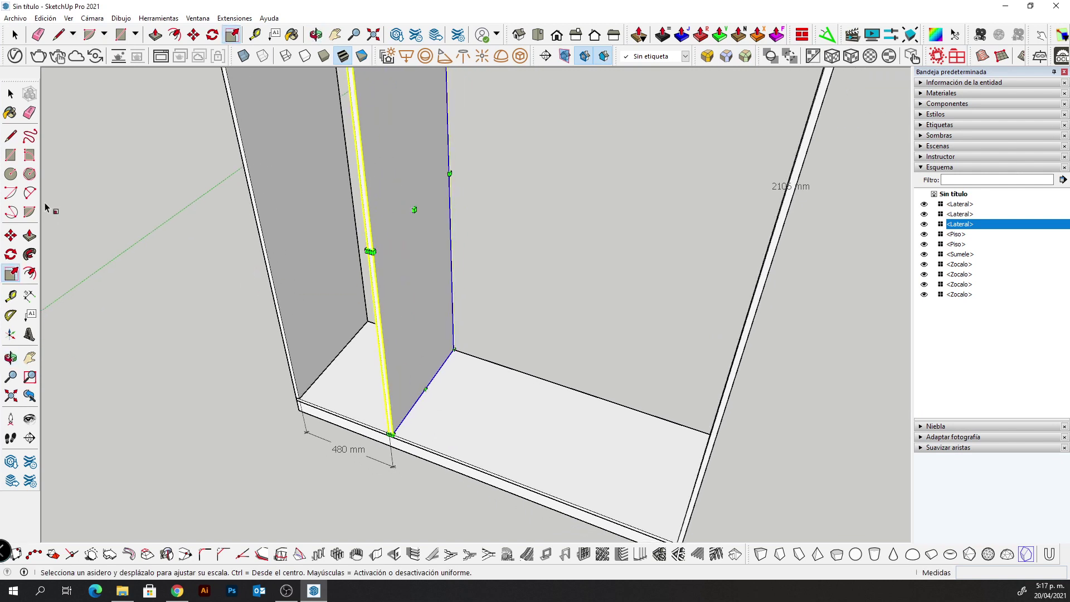
click(28, 294)
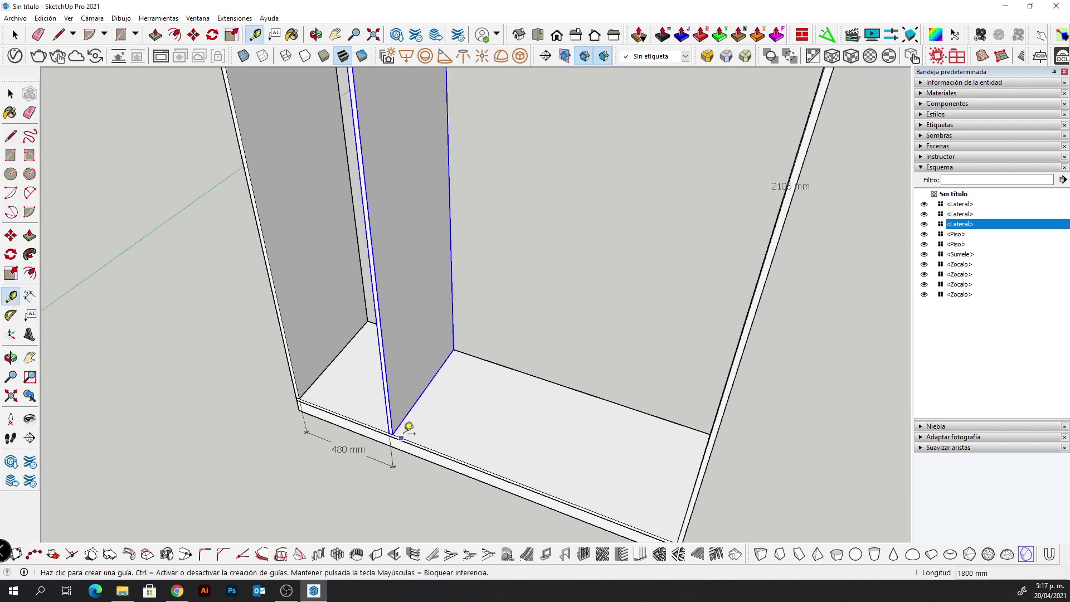
key(space)
Add a guide 50 mm behind the cabinet's front floor edge
key(t)
click(429, 448)
click(446, 435)
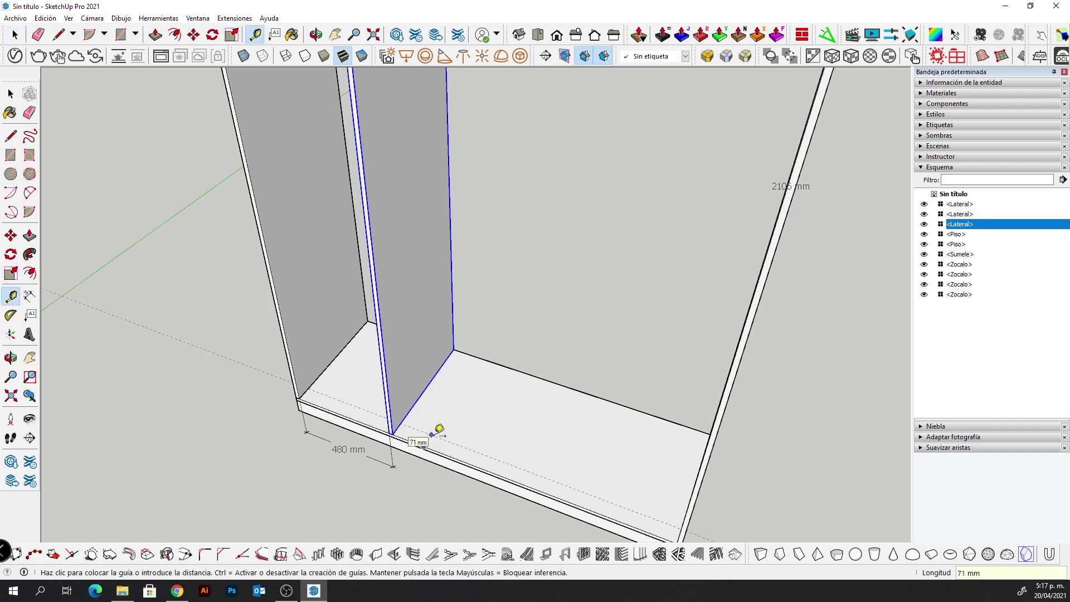
text(50)
key(Return)
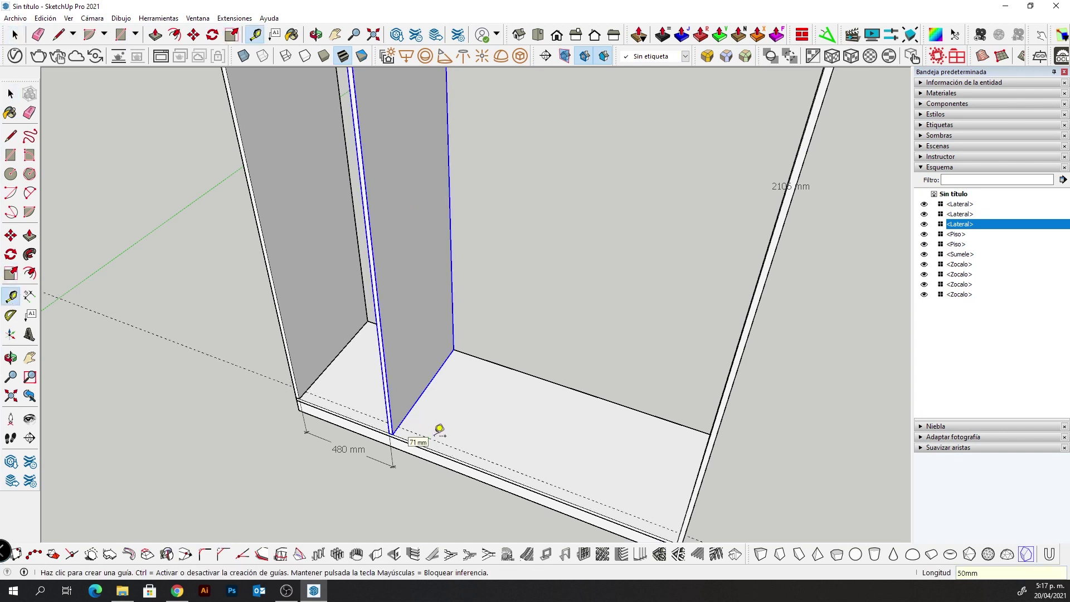
key(space)
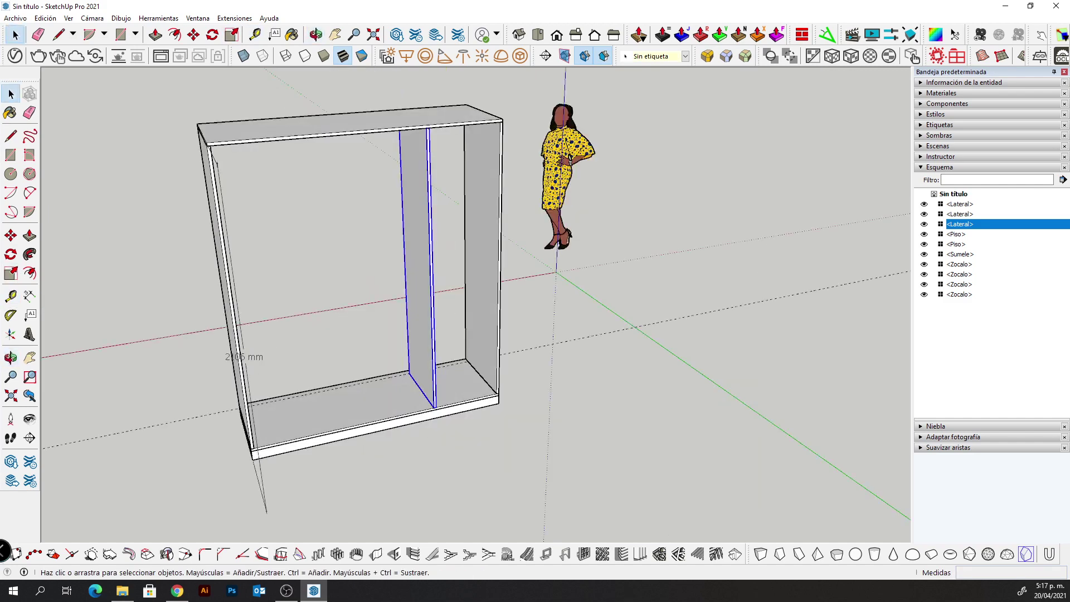
Draw a rectangle across the cabinet back and extrude it into an 18 mm panel
click(10, 155)
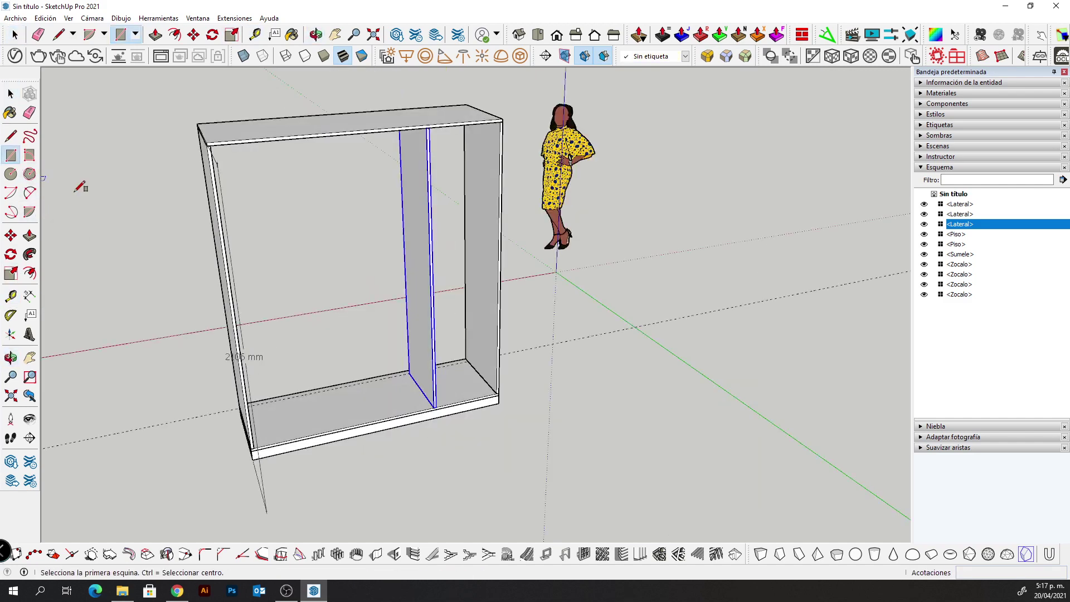
click(254, 448)
click(505, 119)
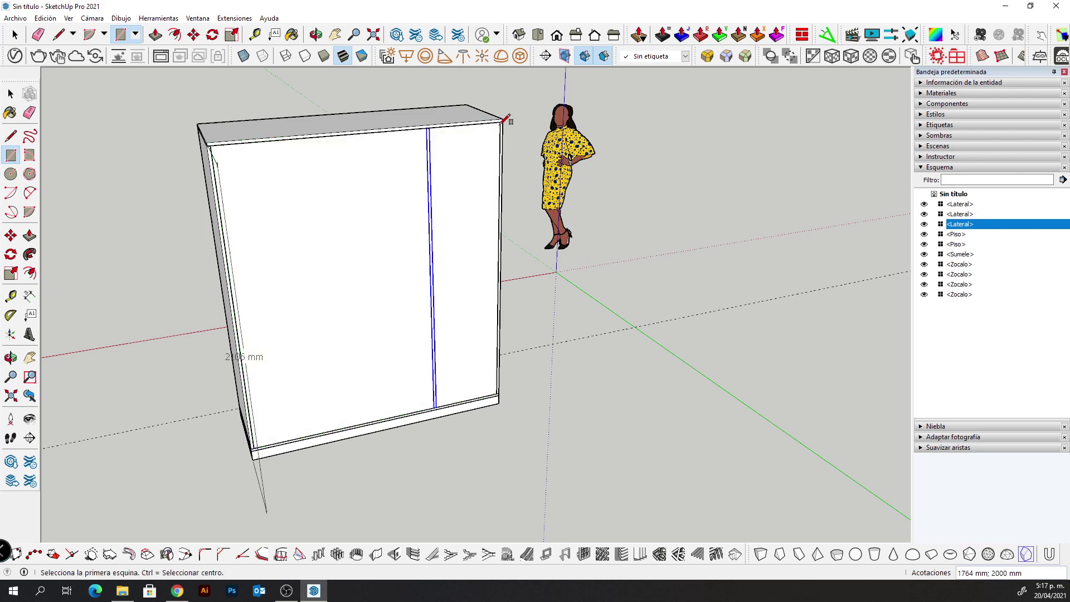
key(space)
click(351, 244)
middle_drag(351, 244, 453, 282)
key(s)
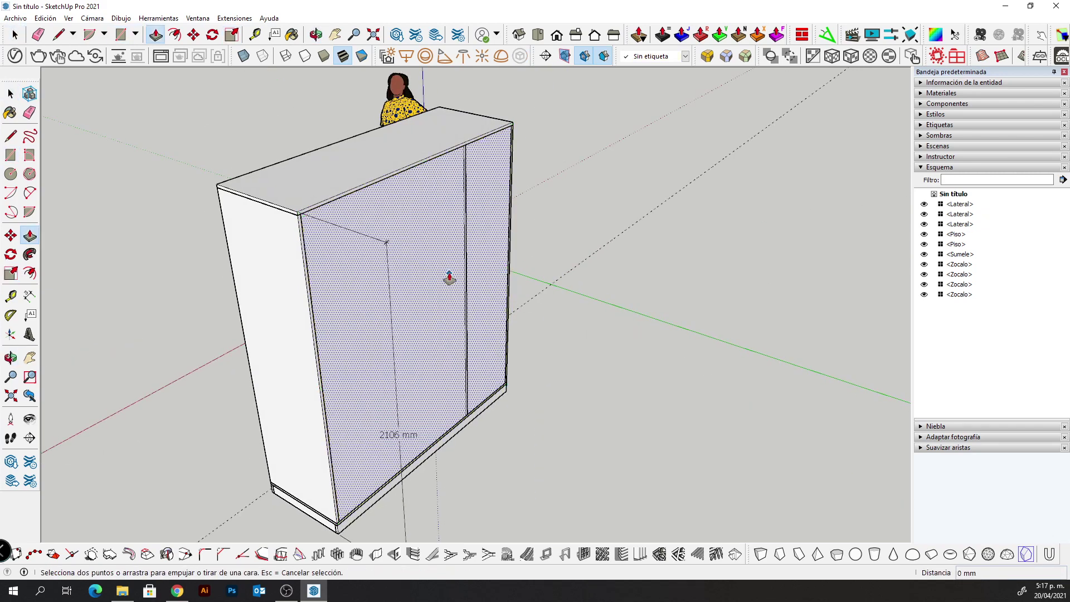
key(p)
double_click(427, 309)
text(18)
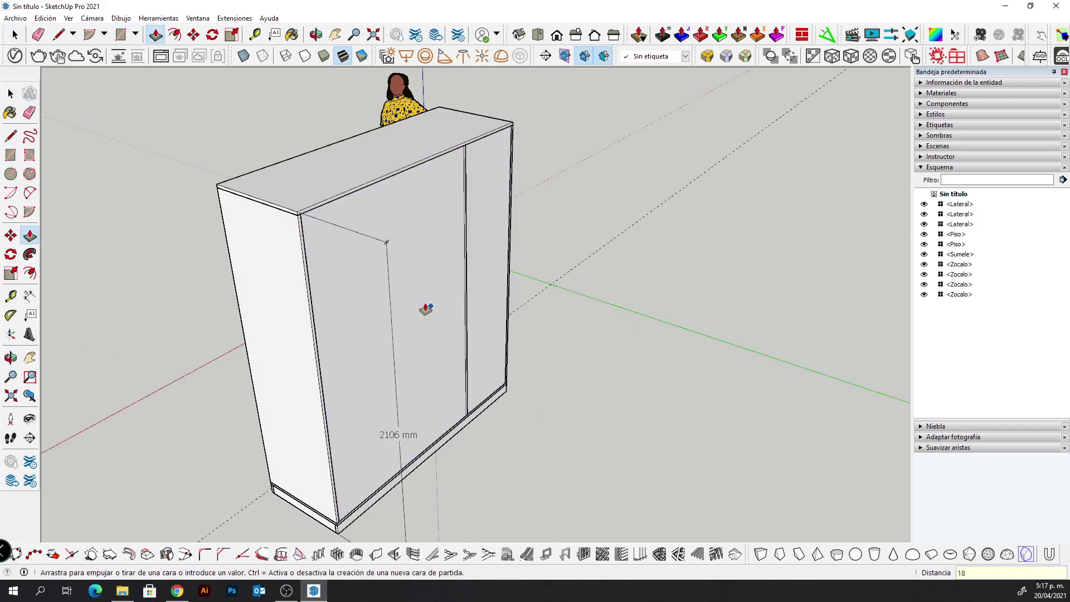
key(space)
Make the back panel a component named 'posterior'
click(426, 303)
right_click(425, 304)
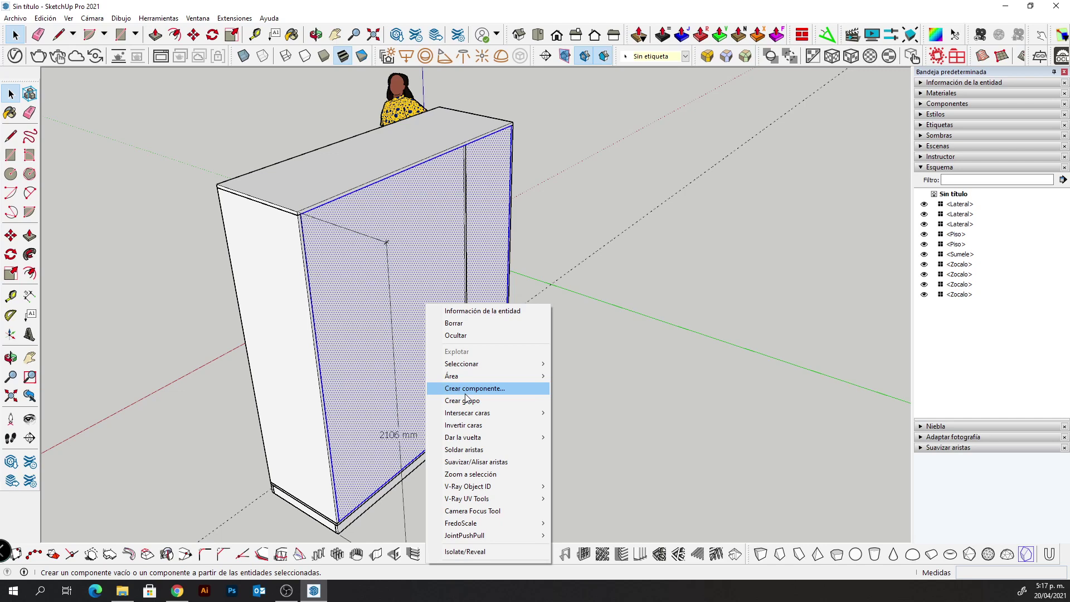
click(466, 394)
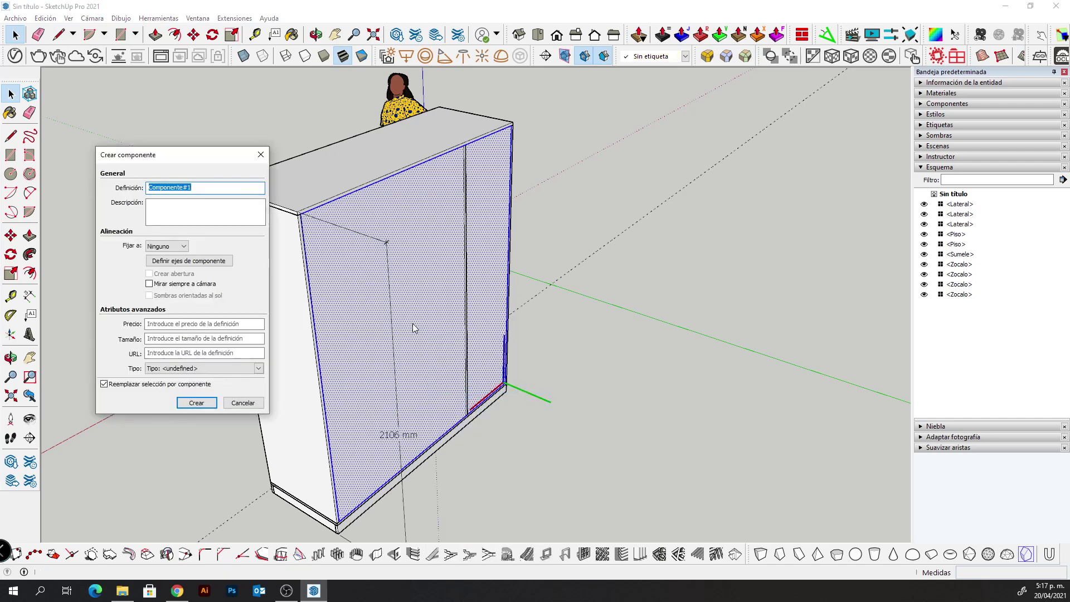
text(posteri)
text(or)
key(Return)
mouse_move(297, 383)
middle_down()
mouse_move(607, 351)
mouse_move(470, 365)
middle_up()
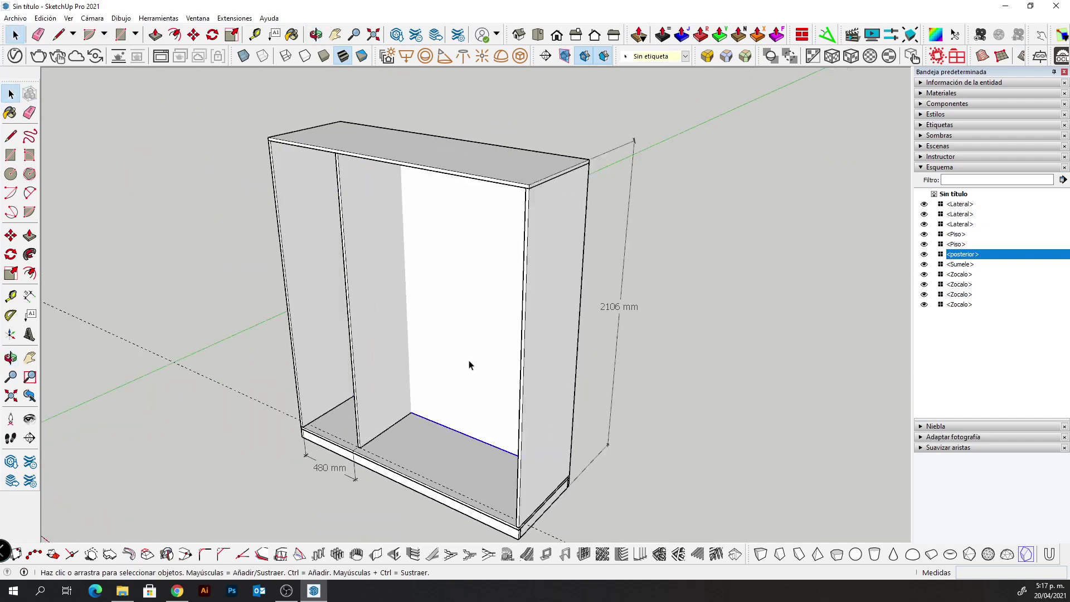
With X-ray on, scale the middle partition's depth down slightly
click(400, 342)
key(s)
scroll(407, 334, up, 3)
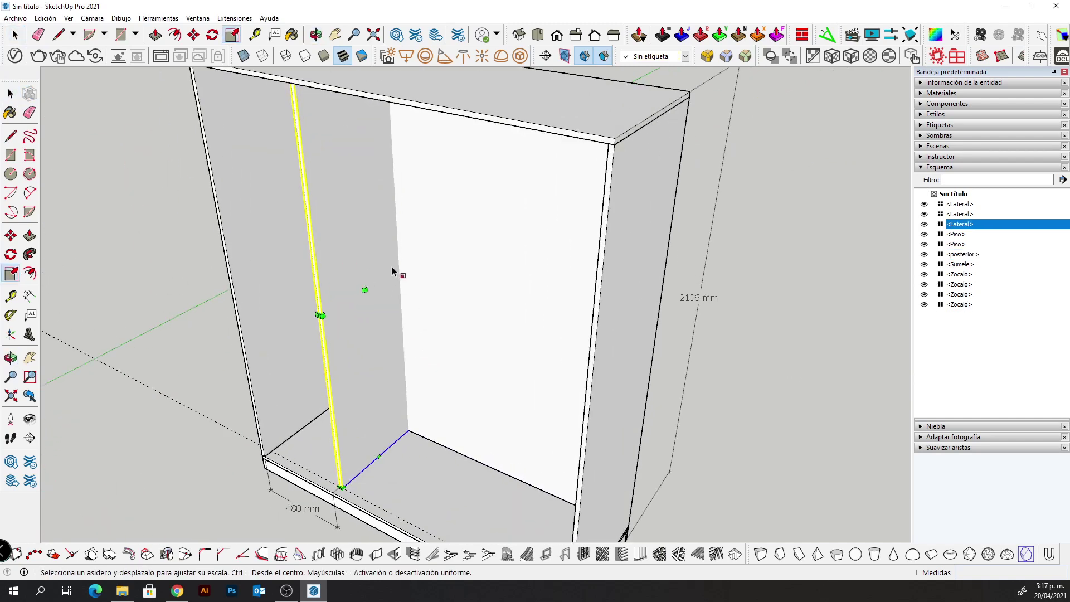
key(x)
mouse_move(398, 267)
mouse_down()
mouse_move(423, 433)
mouse_move(385, 438)
mouse_up()
scroll(384, 438, down, 3)
mouse_move(384, 438)
middle_down()
mouse_move(445, 424)
mouse_move(449, 375)
mouse_move(406, 471)
middle_up()
Orbit and pan to a frontal view of the cabinet to check the partition
key(q)
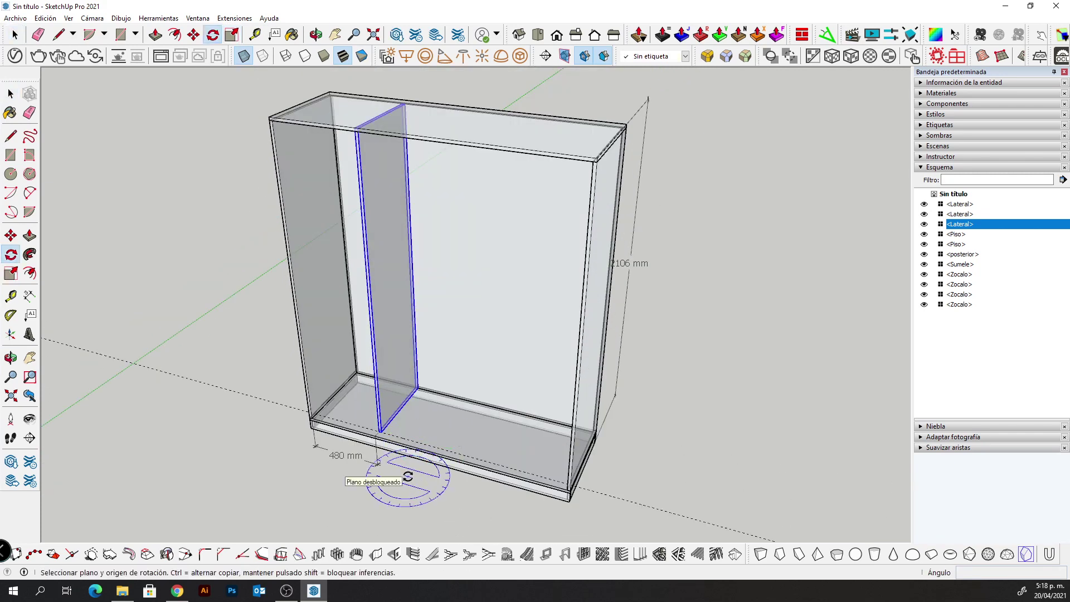
middle_drag(408, 489, 381, 491)
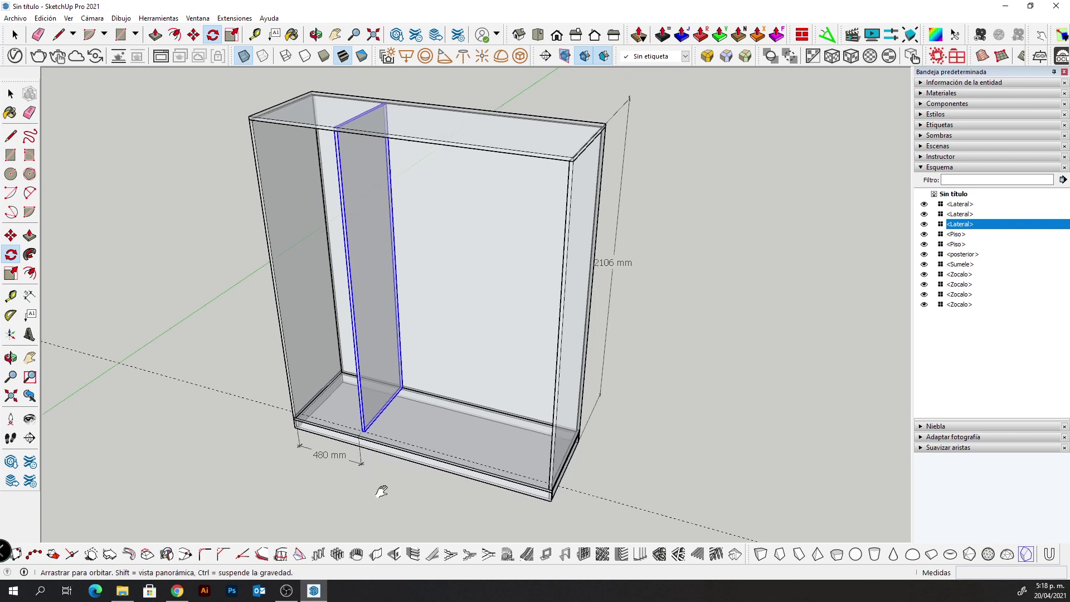
key(space)
key(o)
mouse_move(352, 479)
mouse_down()
mouse_move(540, 433)
mouse_move(427, 469)
mouse_up()
key(space)
mouse_move(419, 491)
shift+middle_down()
mouse_move(377, 494)
mouse_move(366, 507)
mouse_move(375, 454)
mouse_move(345, 446)
shift+middle_up()
Turn off X-ray and orbit to look down at the cabinet floor
key(x)
scroll(362, 423, up, 2)
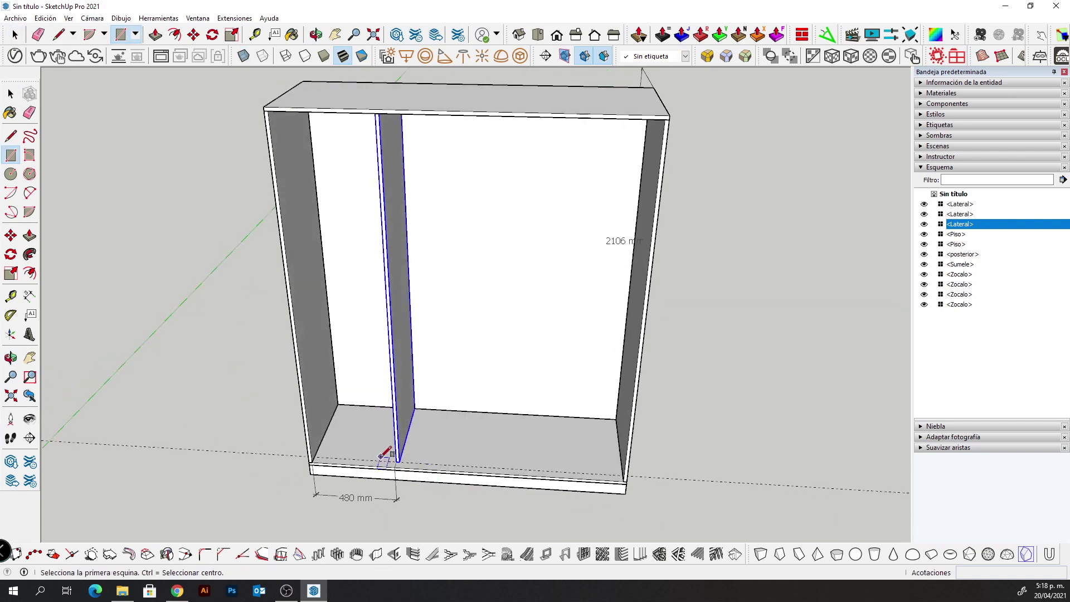
scroll(383, 430, up, 3)
key(r)
key(space)
key(t)
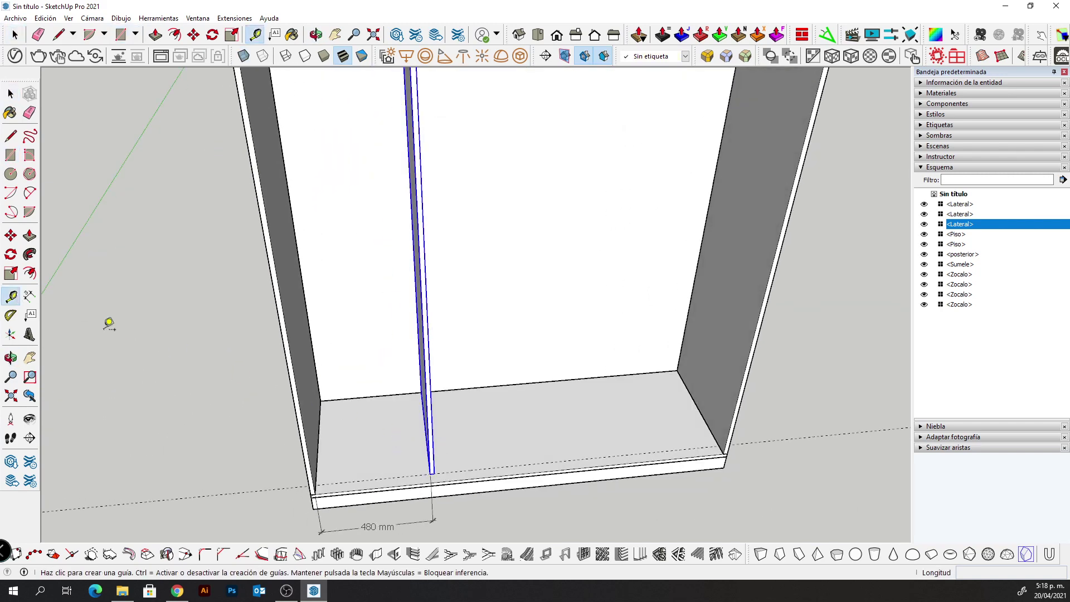
mouse_move(108, 323)
middle_down()
mouse_move(494, 503)
mouse_move(480, 462)
middle_up()
scroll(480, 461, up, 2)
Try guide measurements from the panel edge and left floor corner, then cancel them
click(455, 385)
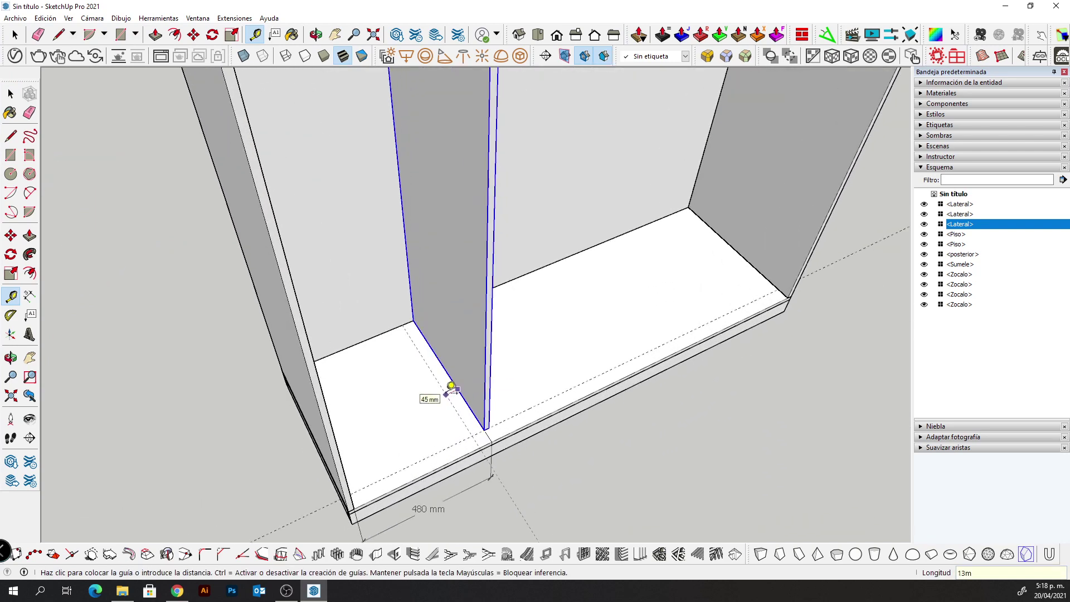
click(470, 405)
middle_drag(469, 406, 255, 382)
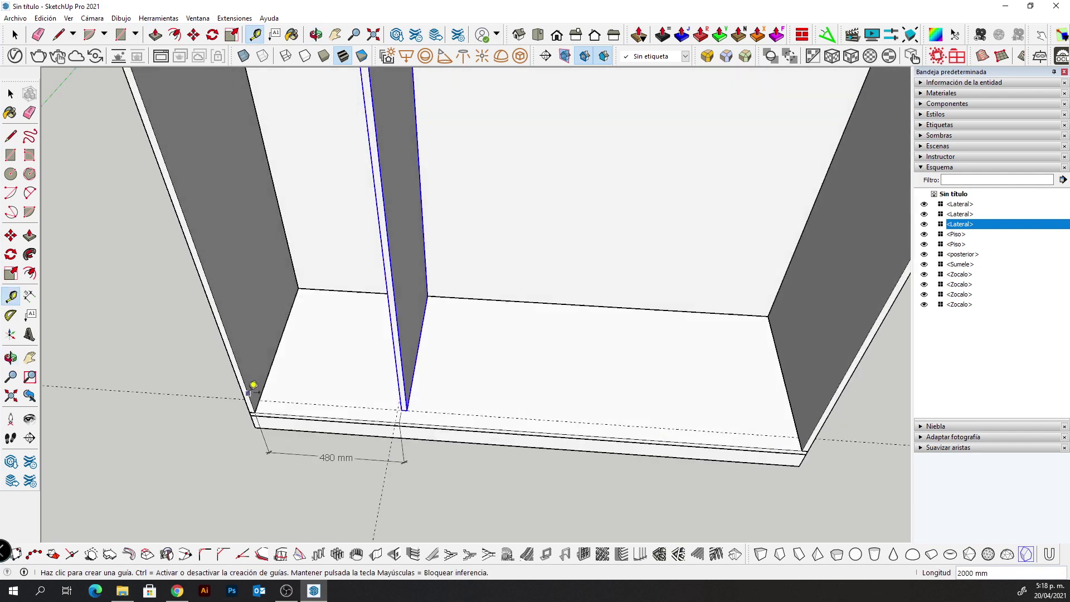
click(272, 366)
text(13)
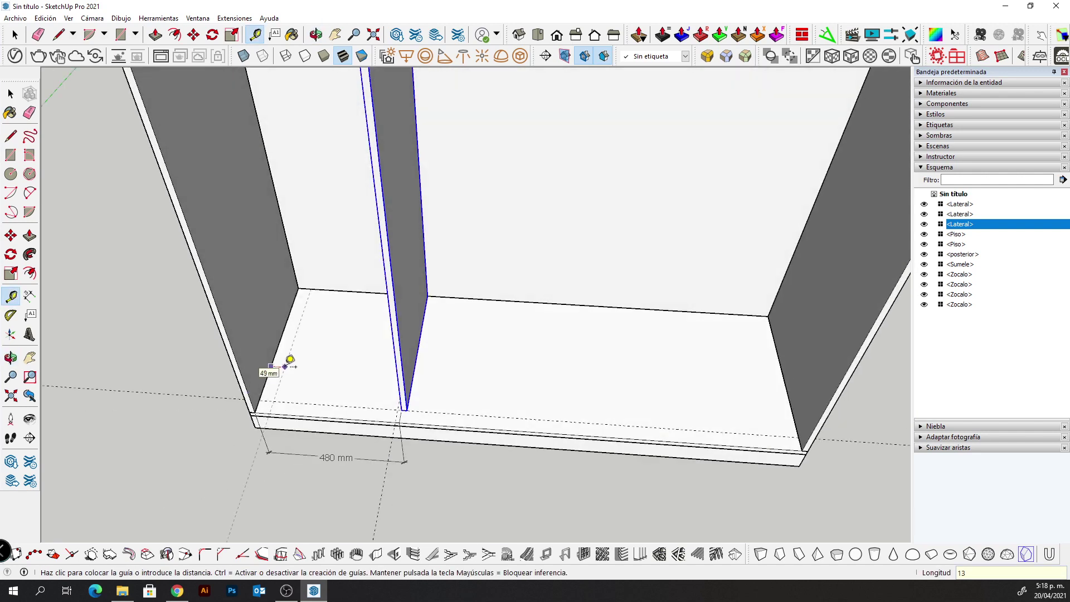
key(space)
middle_drag(287, 370, 353, 359)
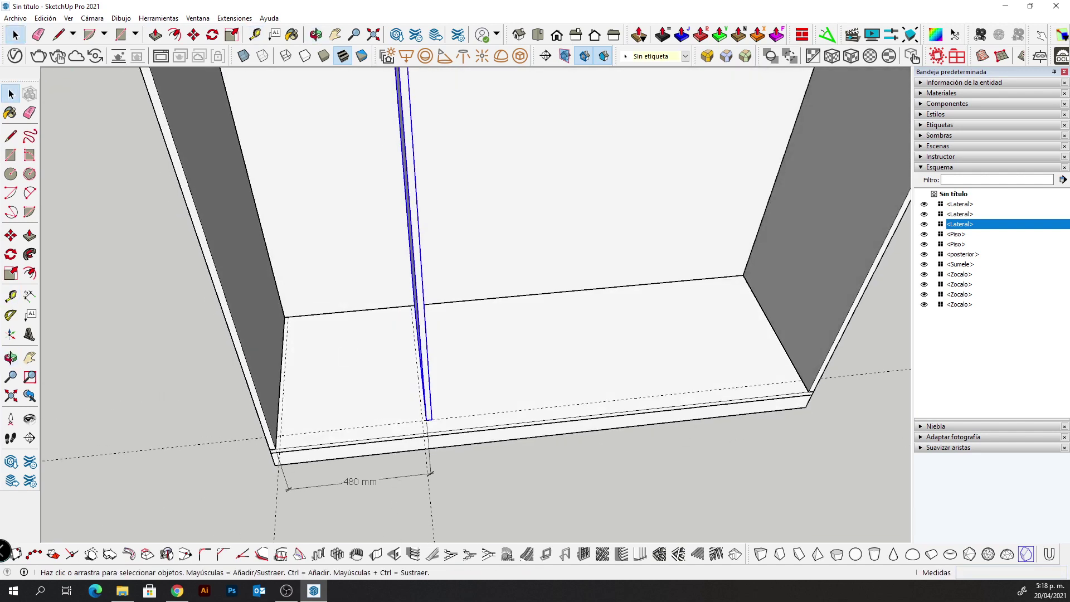
Place a guide 500 mm back from the front guide line
click(11, 157)
scroll(287, 267, up, 3)
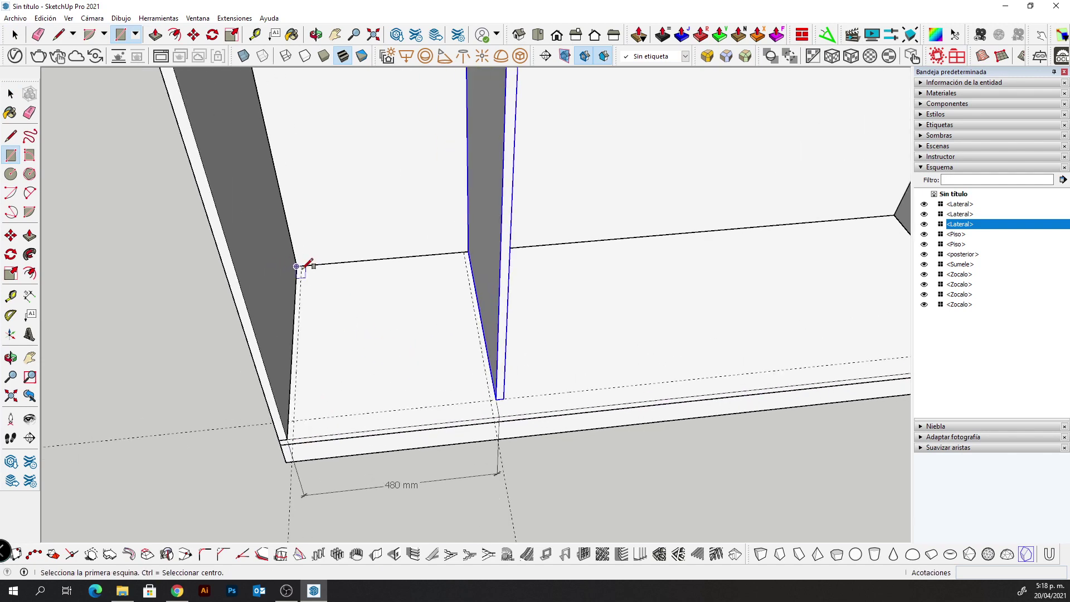
key(space)
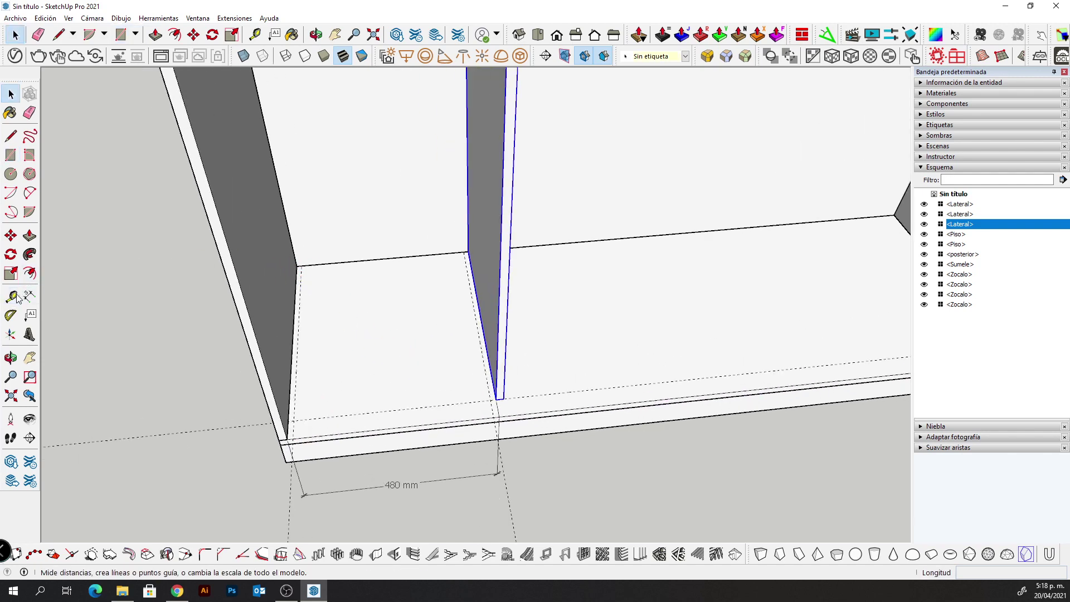
click(11, 296)
click(434, 405)
text(500)
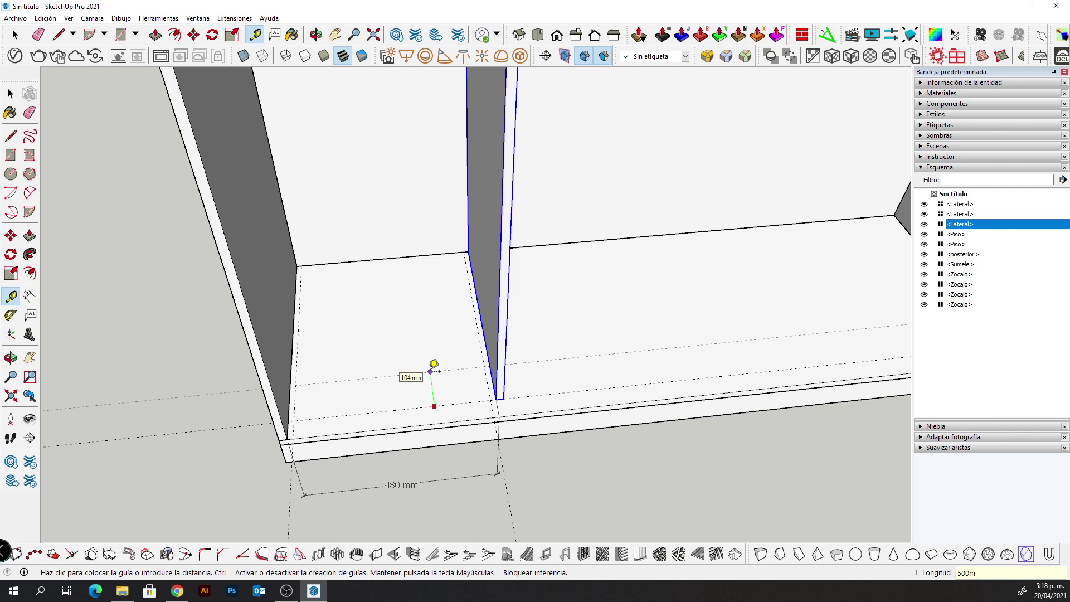
text(m)
key(Return)
Draw the drawer base rectangle from the inner floor corner to the partition and extrude it 6 mm
key(space)
key(r)
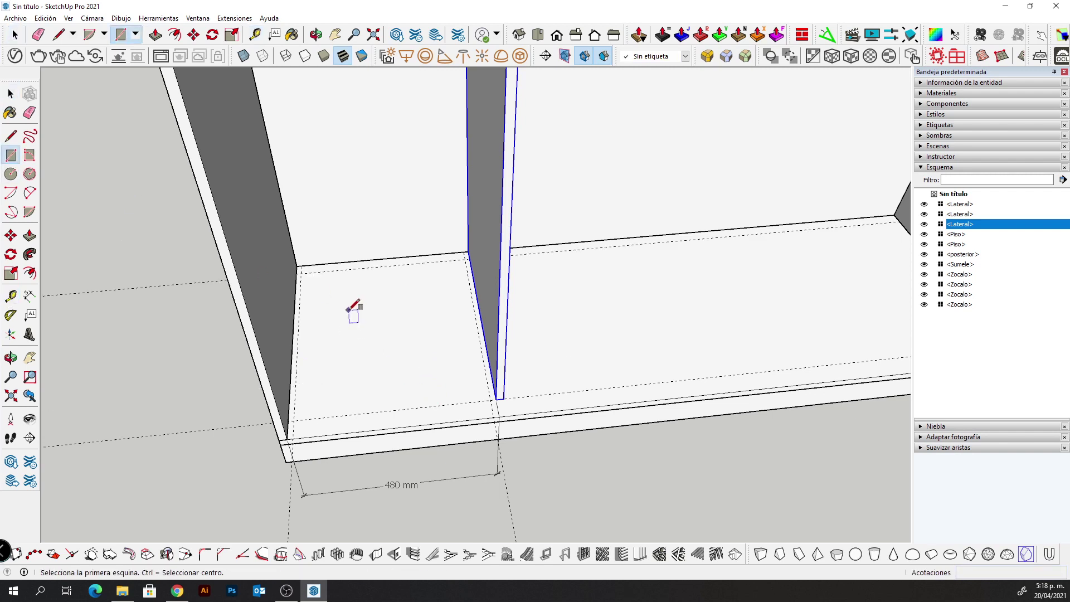
click(300, 272)
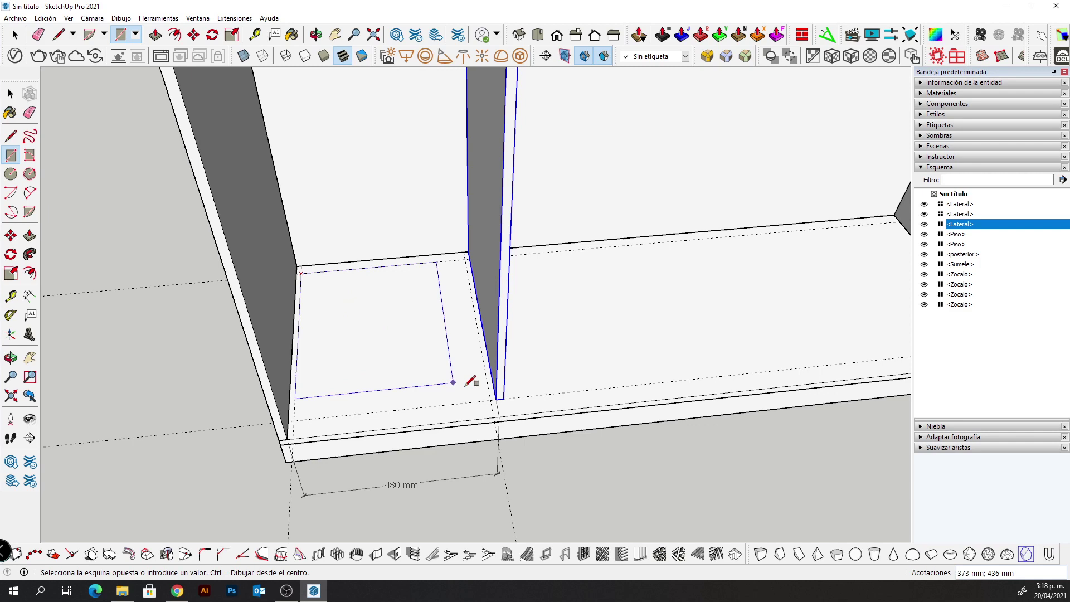
click(491, 399)
key(space)
click(427, 345)
key(p)
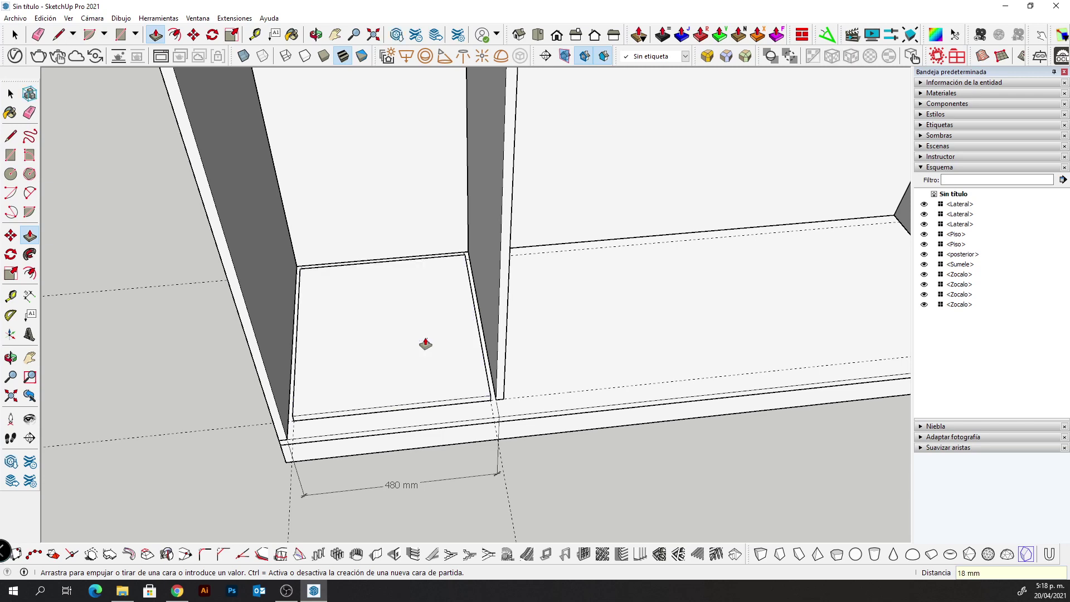
key(space)
click(425, 342)
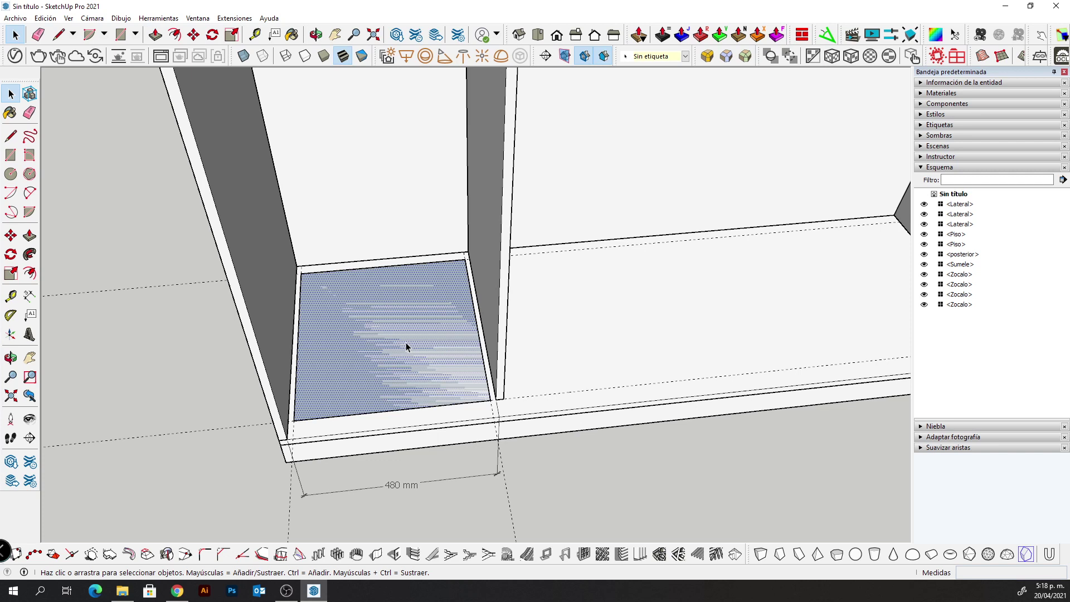
key(p)
double_click(406, 345)
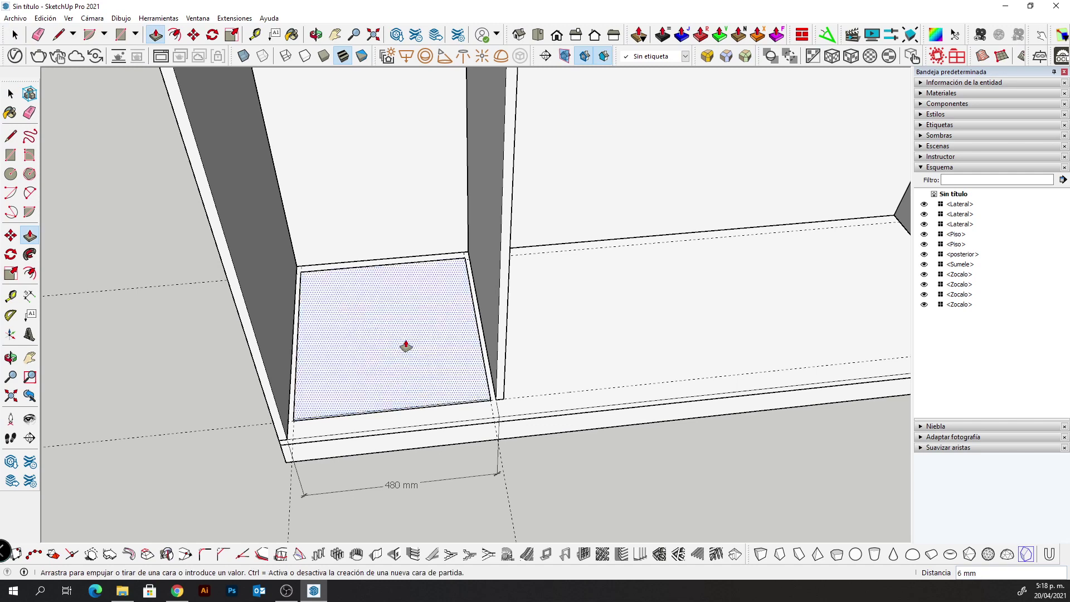
Make the drawer base a component named 'fondo cajon'
key(space)
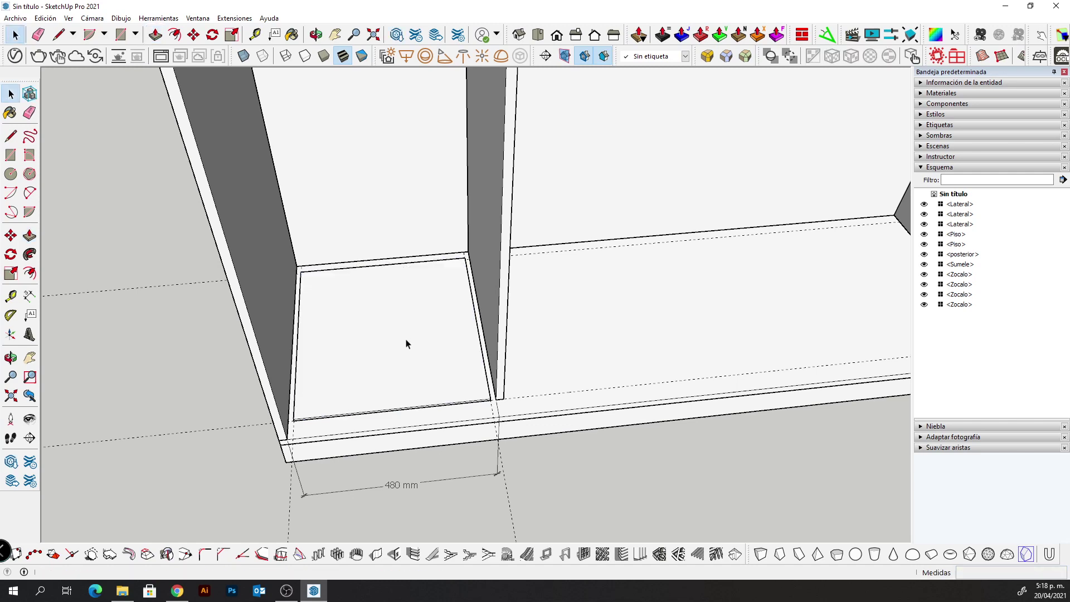
click(405, 344)
right_click(405, 345)
click(451, 167)
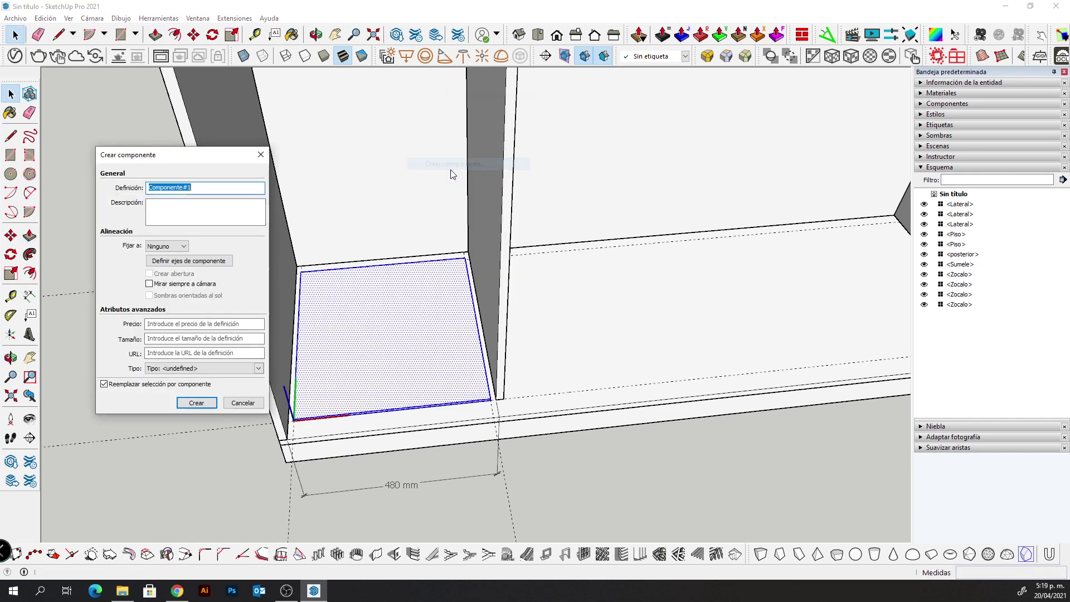
text(fondo caj)
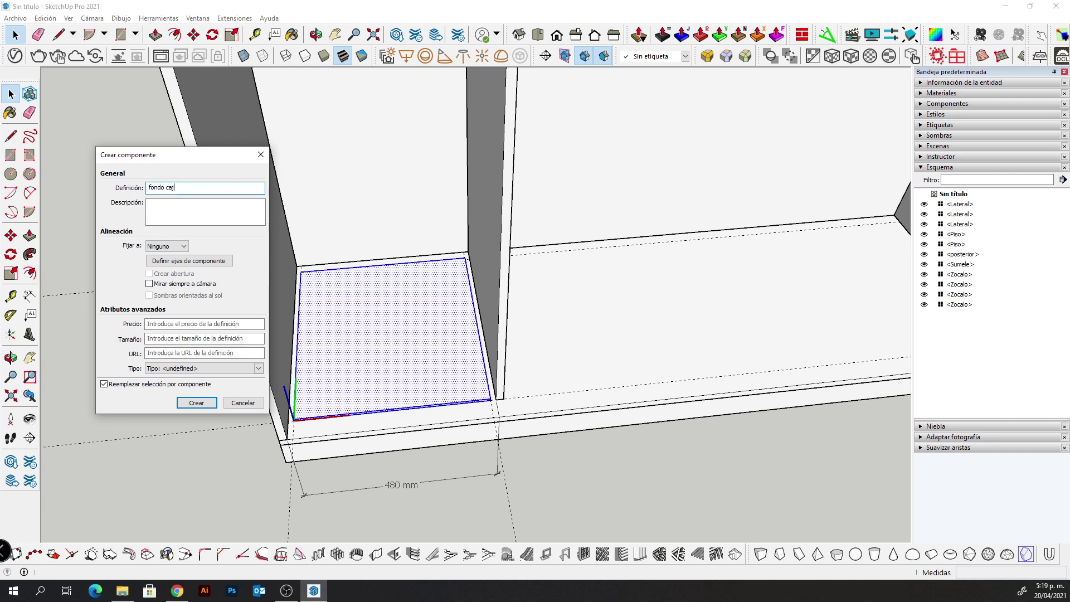
text(on)
key(Return)
key(r)
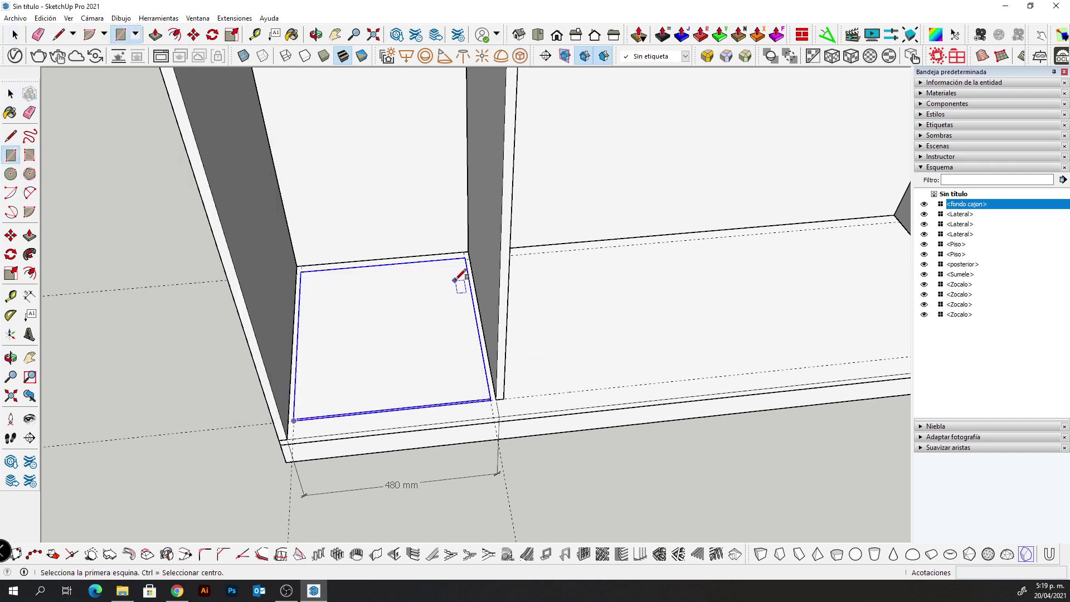
Draw a strip along the drawer base's right edge, scale it to 18 mm, and raise it
click(458, 257)
click(491, 399)
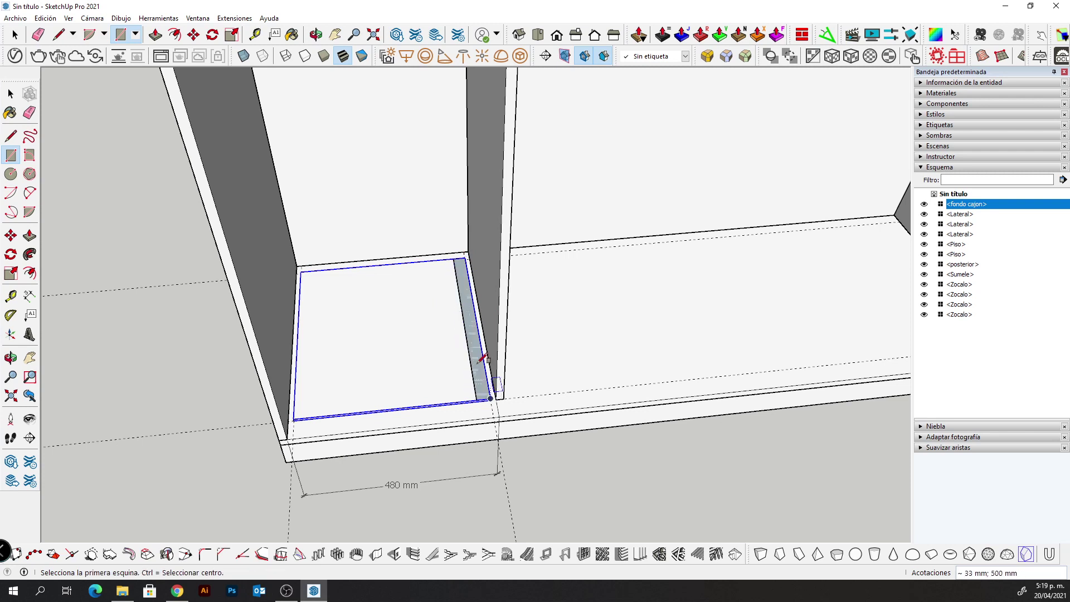
key(s)
drag(463, 323, 467, 323)
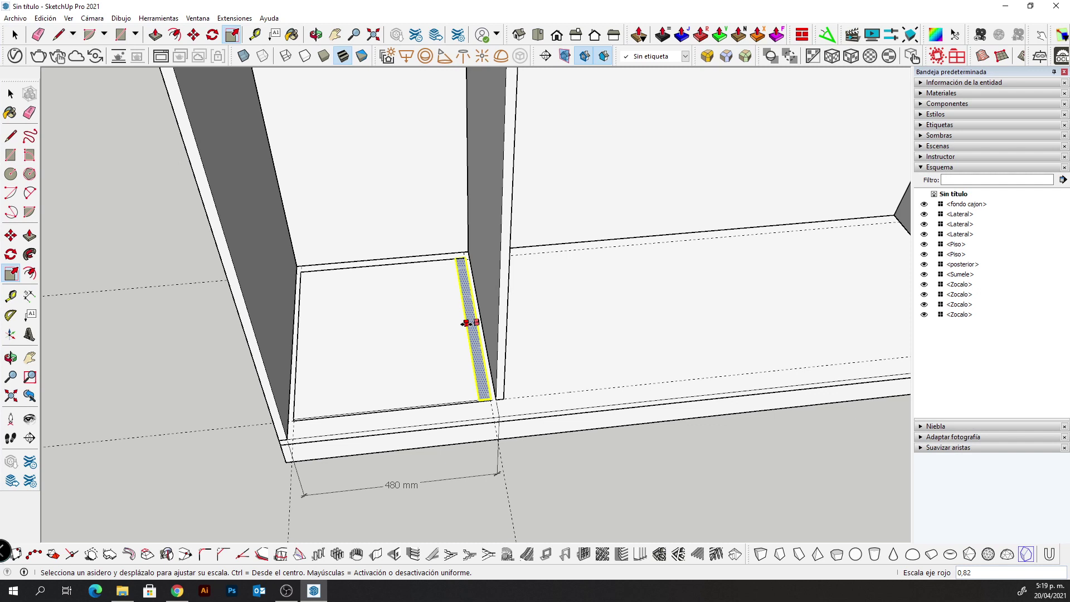
key(Return)
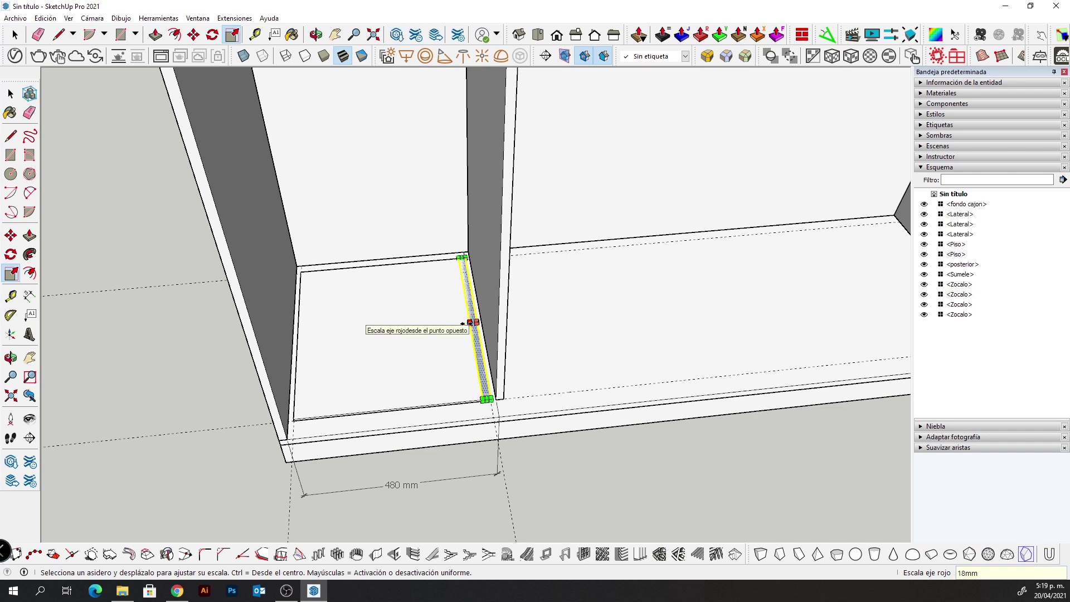
key(p)
click(470, 327)
text(120)
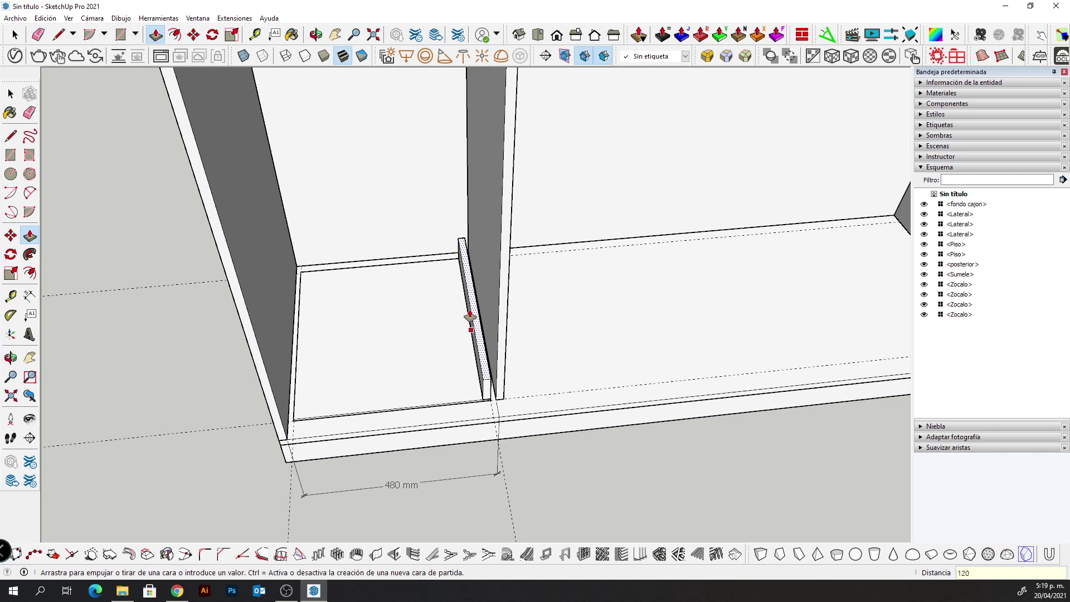
key(Return)
Raise the drawer side panel further, entering 30, to reach 150 mm height
mouse_move(466, 338)
middle_down()
mouse_move(358, 243)
mouse_move(484, 296)
middle_up()
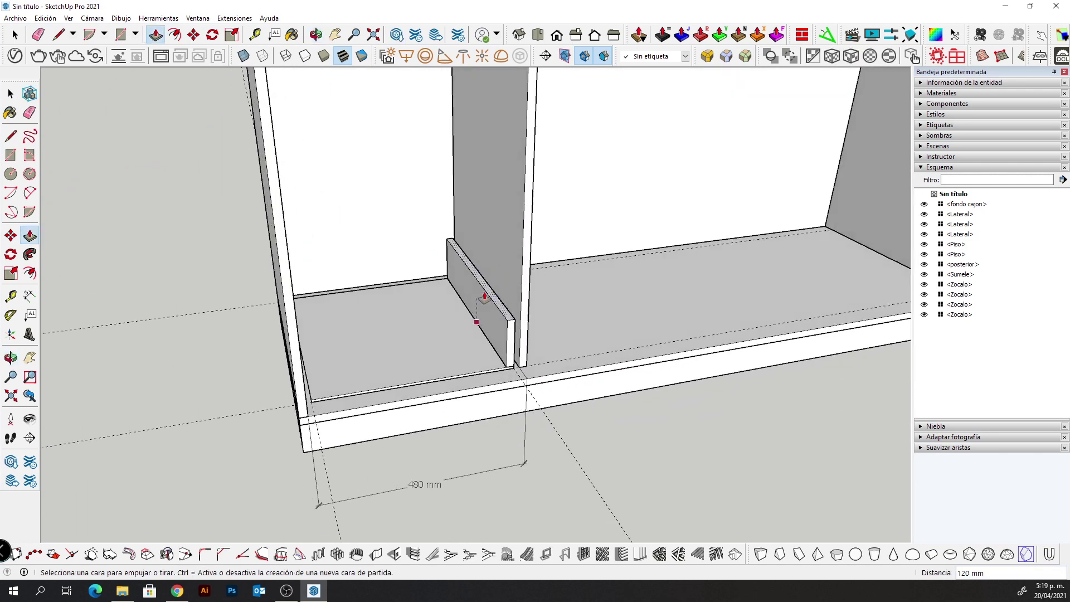
click(485, 291)
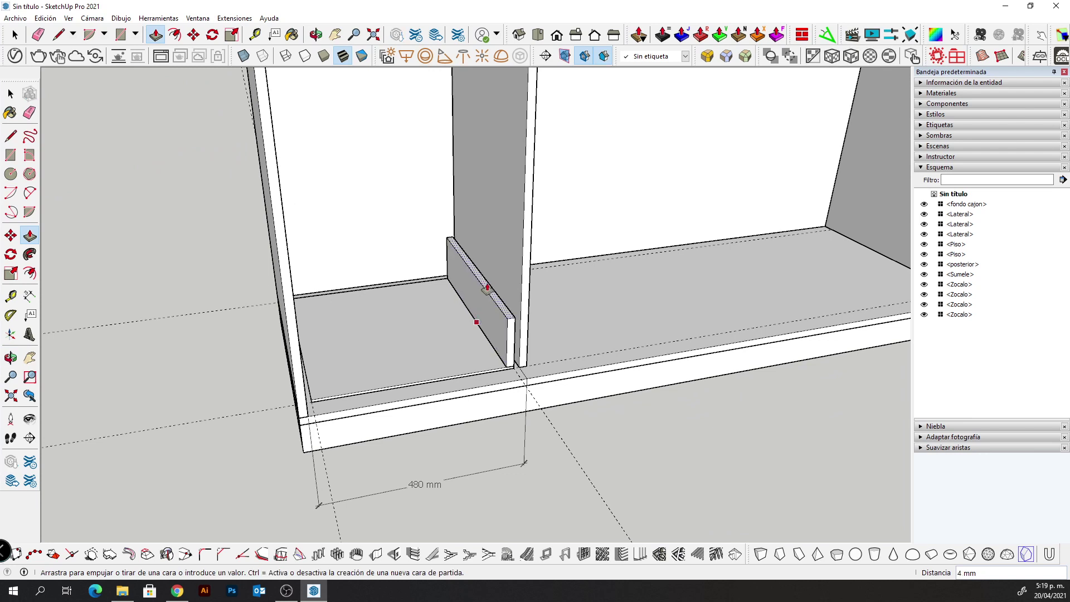
text(30)
key(Return)
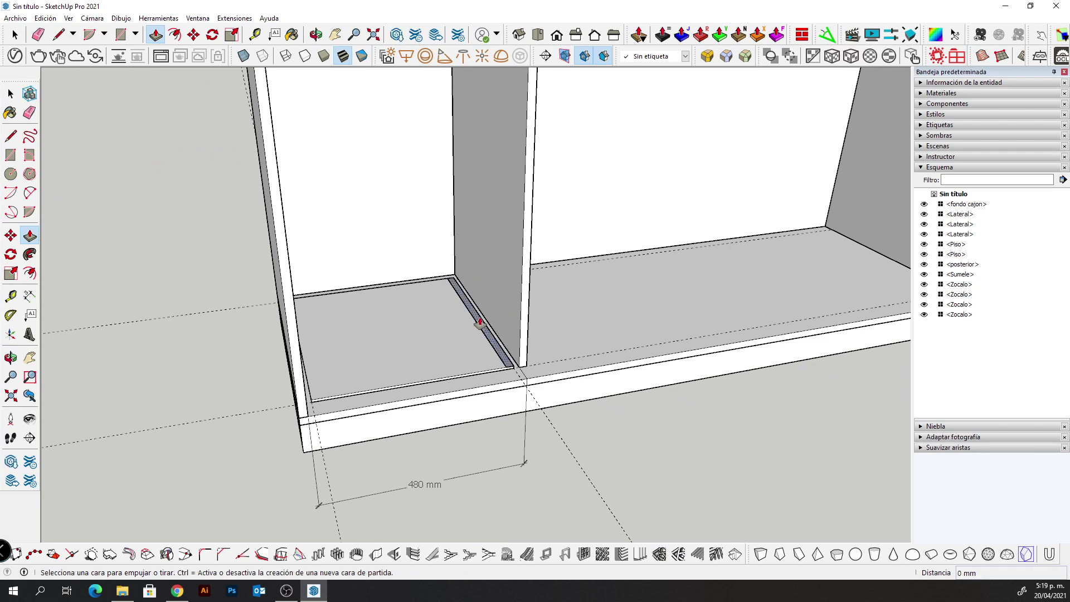
key(Return)
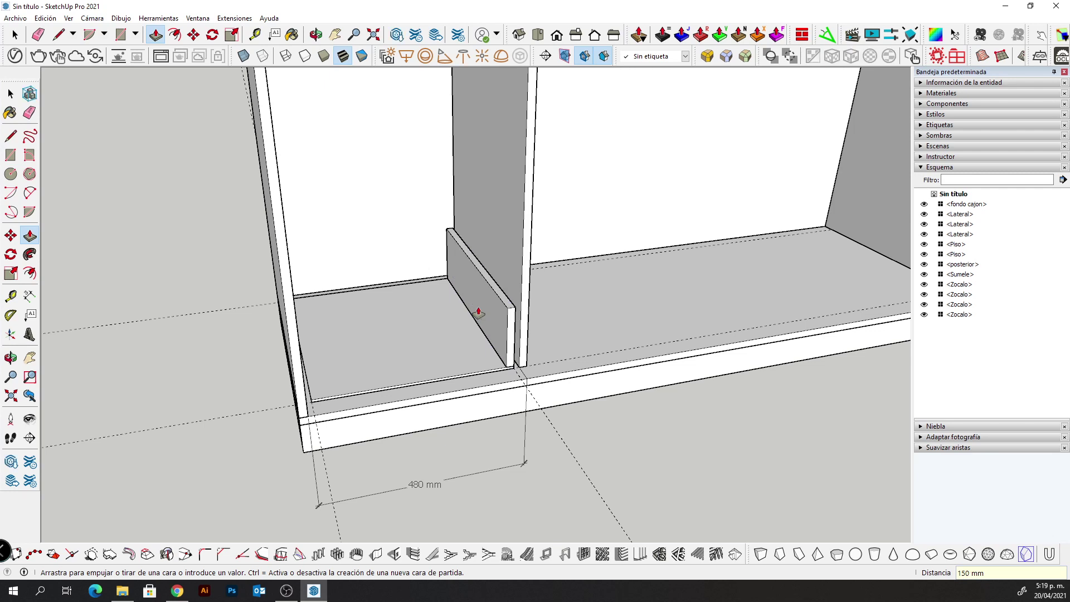
Make the side panel a component named 'Interior cajon' and start moving a copy
key(space)
right_click(496, 307)
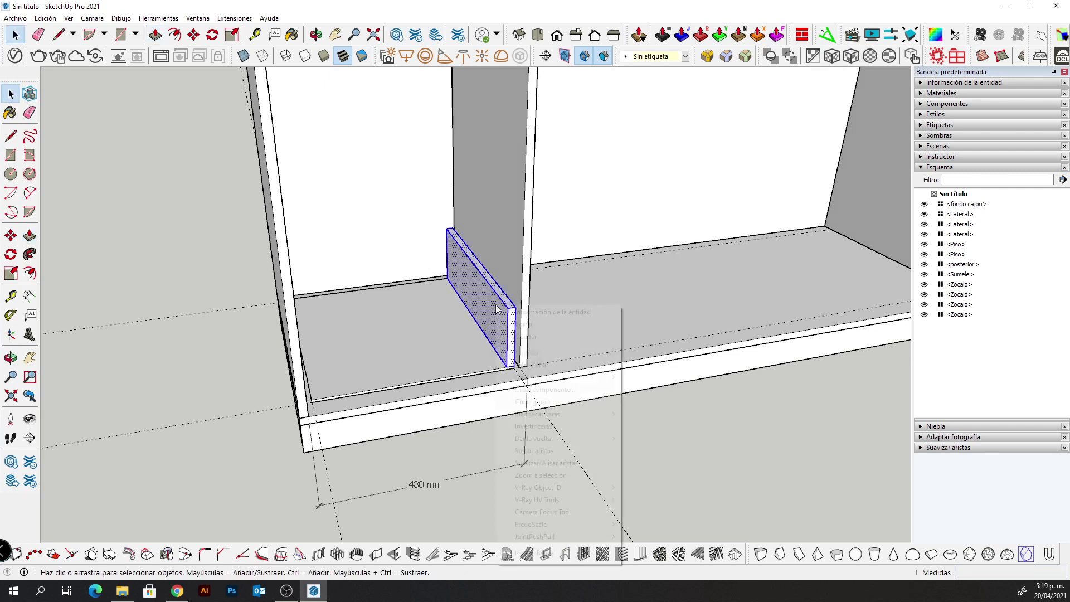
click(545, 389)
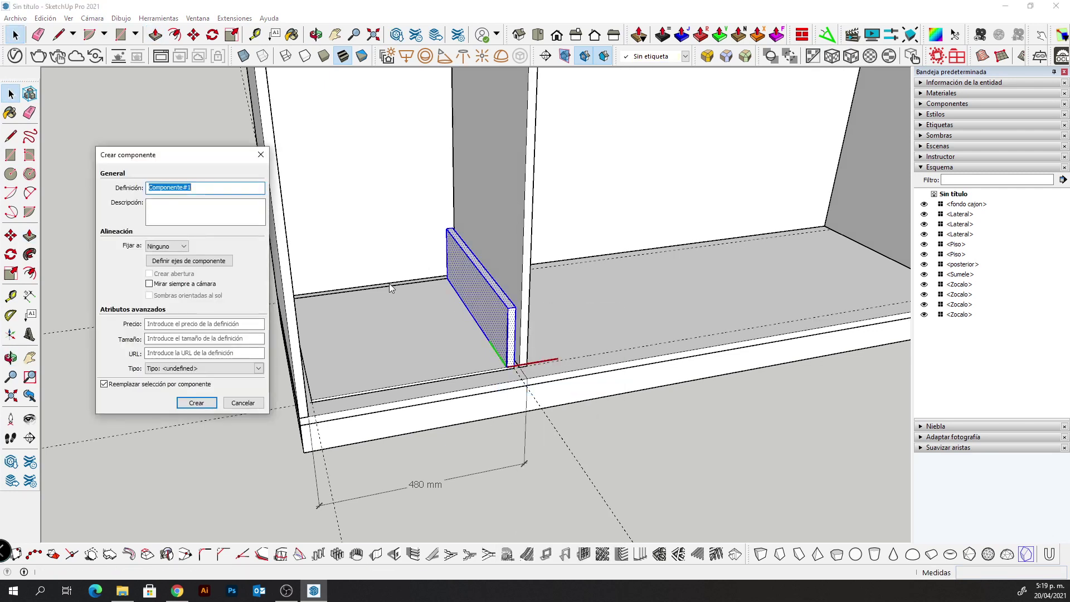
text(In)
text(jon)
key(Return)
key(m)
middle_drag(456, 339, 401, 372)
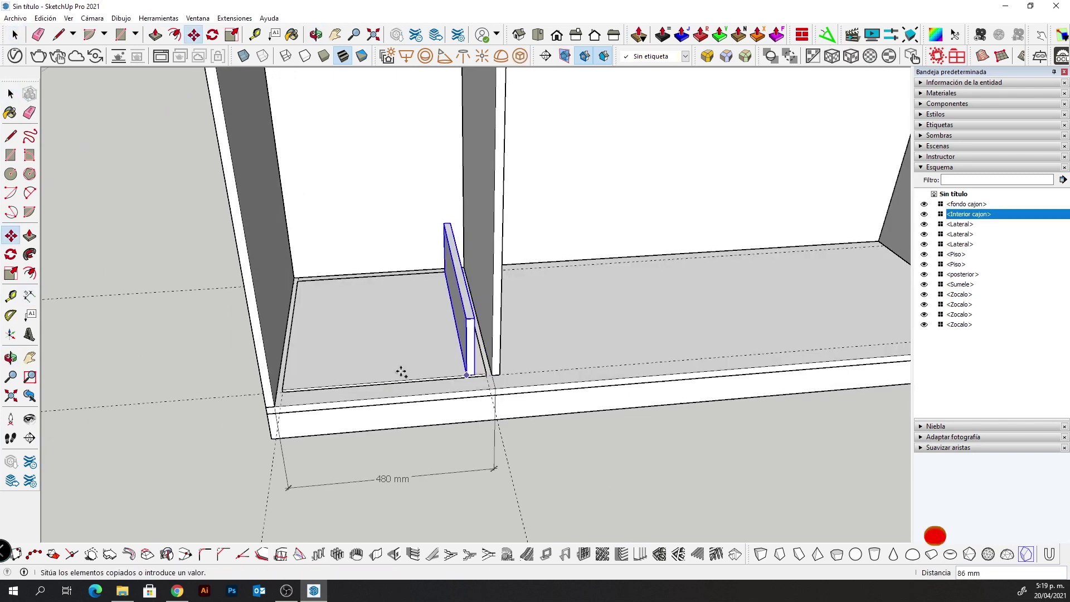
Place a copied Interior cajon panel as the drawer front and rescale its length
click(467, 375)
key(q)
click(274, 358)
text(s)
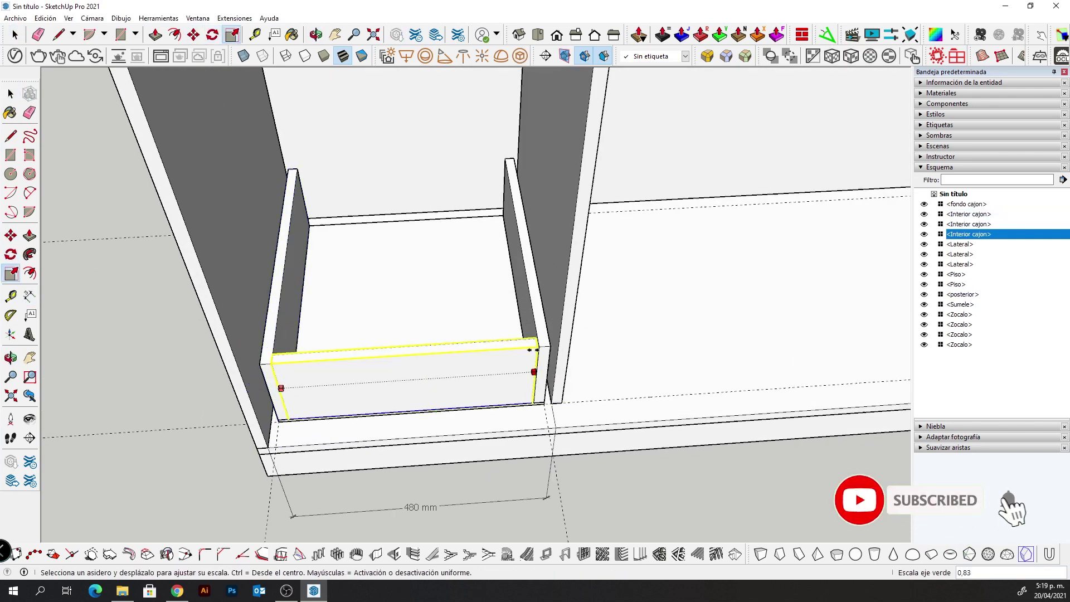
text(-1)
key(Return)
key(space)
Shrink the fondo cajon drawer base from front to back
mouse_move(358, 364)
middle_down()
mouse_move(501, 393)
mouse_move(444, 385)
mouse_move(444, 414)
middle_up()
click(444, 385)
key(s)
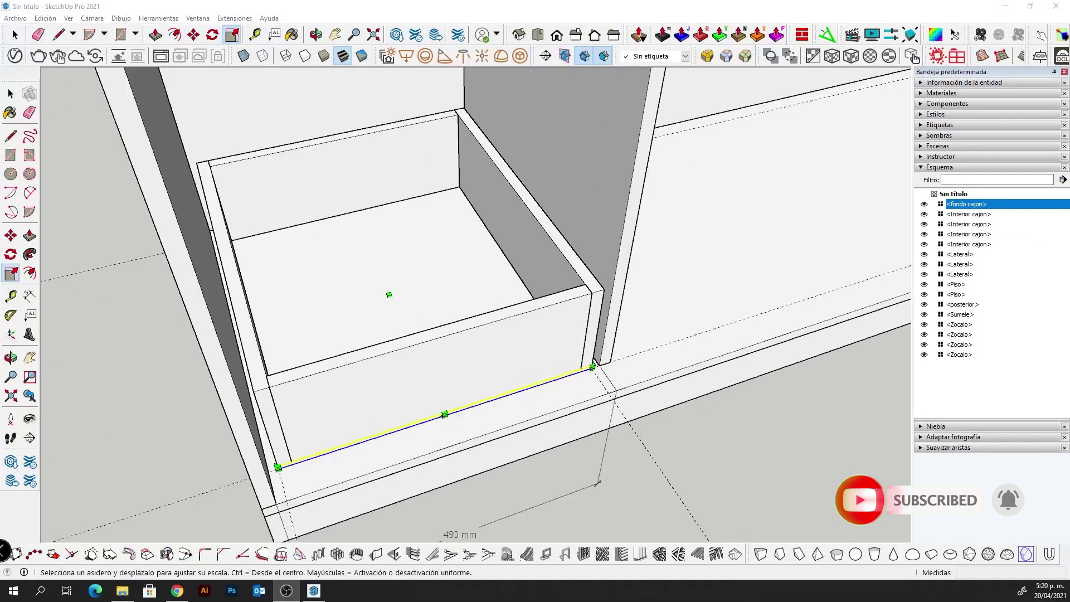
mouse_move(486, 369)
middle_down()
mouse_move(535, 306)
mouse_move(479, 415)
middle_up()
scroll(479, 416, up, 2)
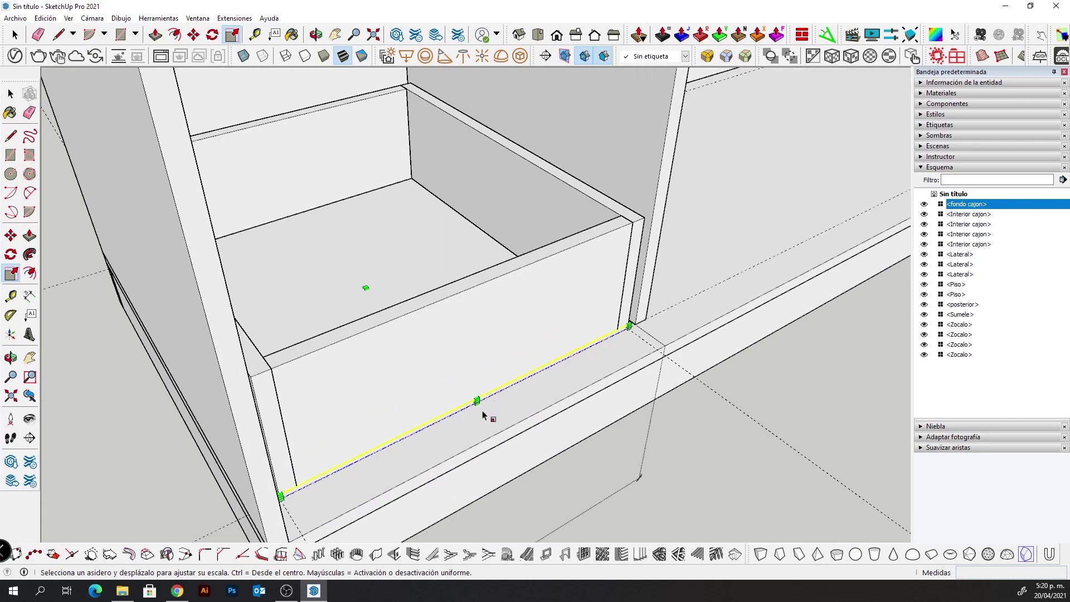
drag(478, 418, 405, 330)
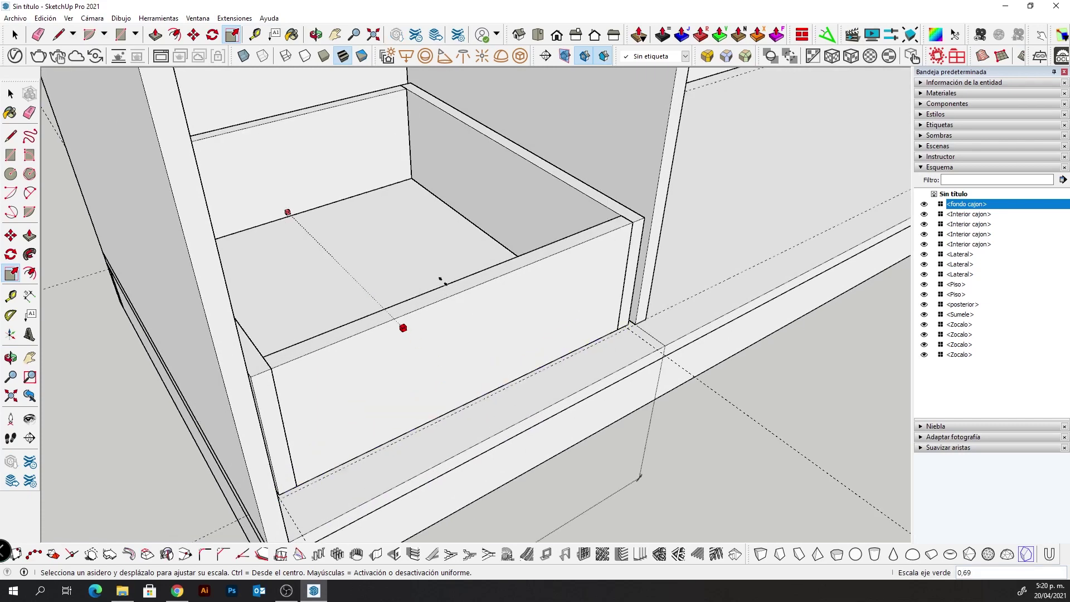
drag(440, 278, 466, 390)
With X-ray on, fit the drawer base's width and depth inside the four panels
middle_drag(466, 390, 516, 280)
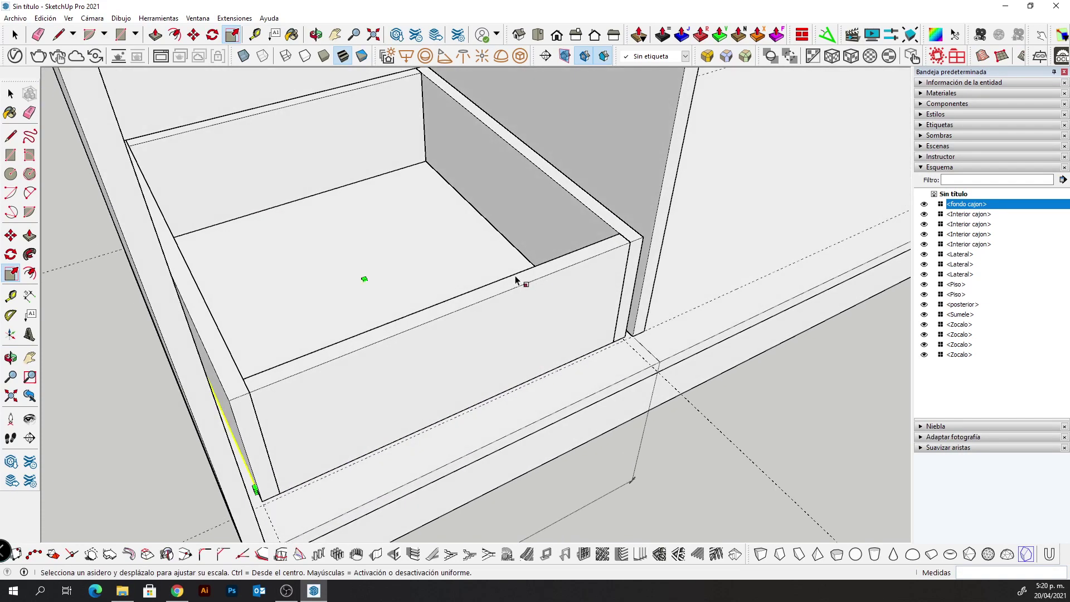
key(x)
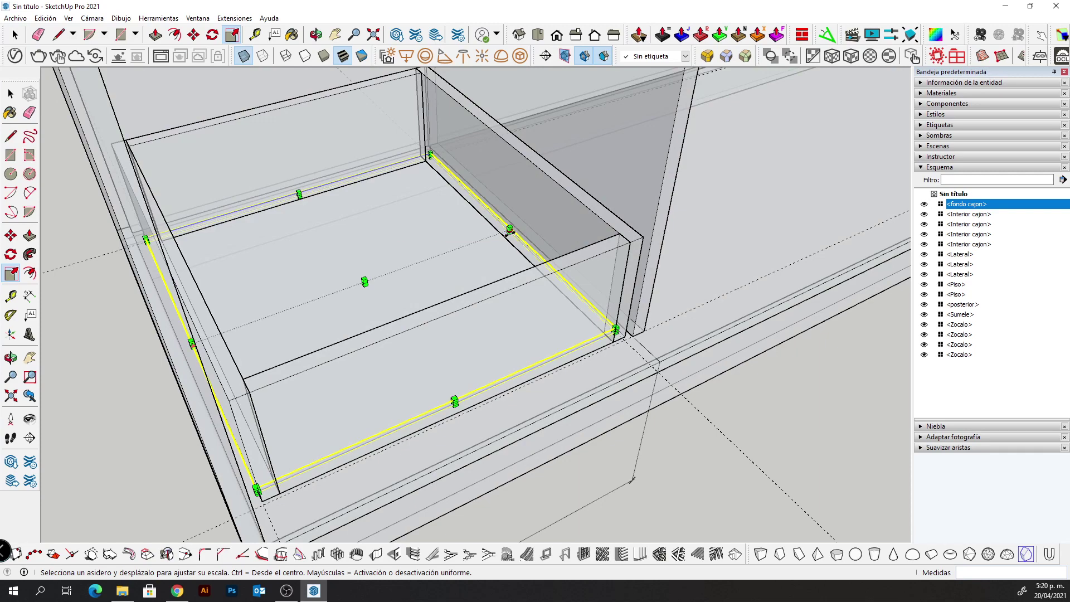
drag(510, 230, 612, 237)
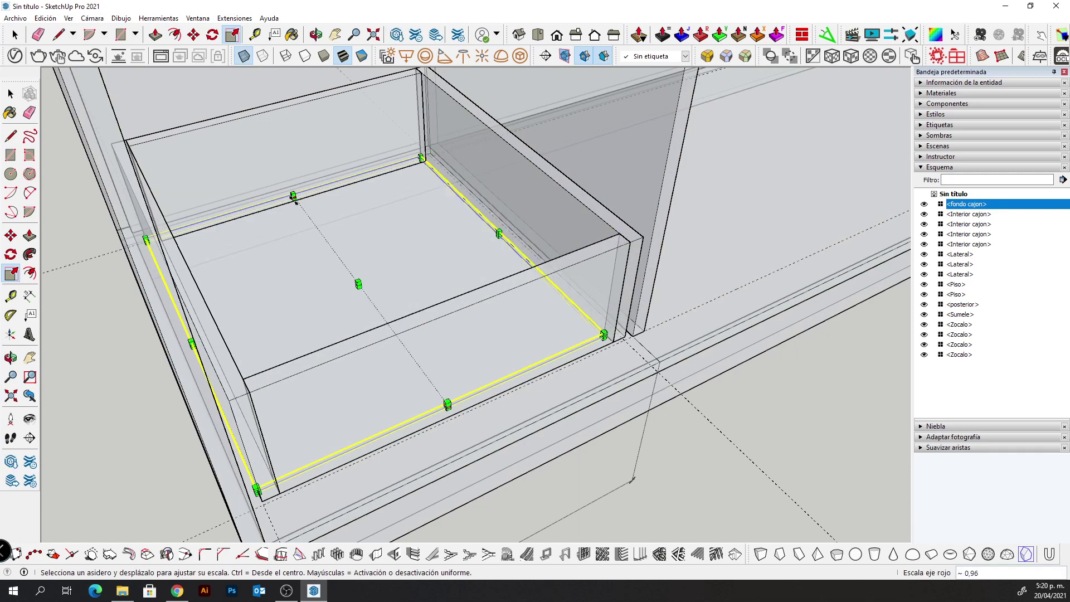
drag(294, 197, 298, 201)
mouse_move(398, 231)
middle_down()
mouse_move(271, 268)
mouse_move(354, 131)
mouse_move(296, 201)
middle_up()
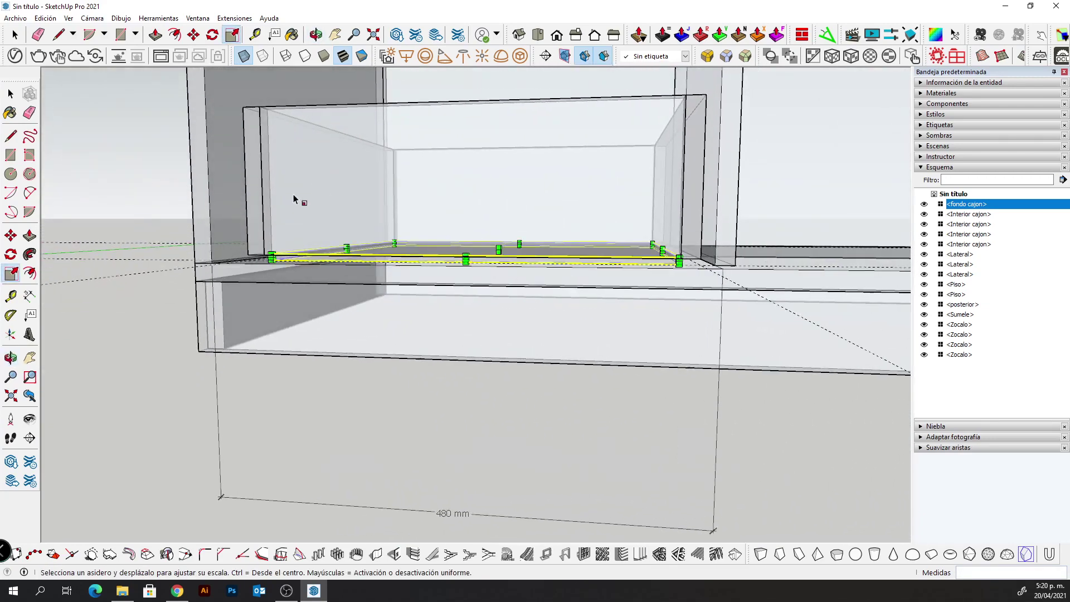
scroll(295, 206, up, 3)
key(m)
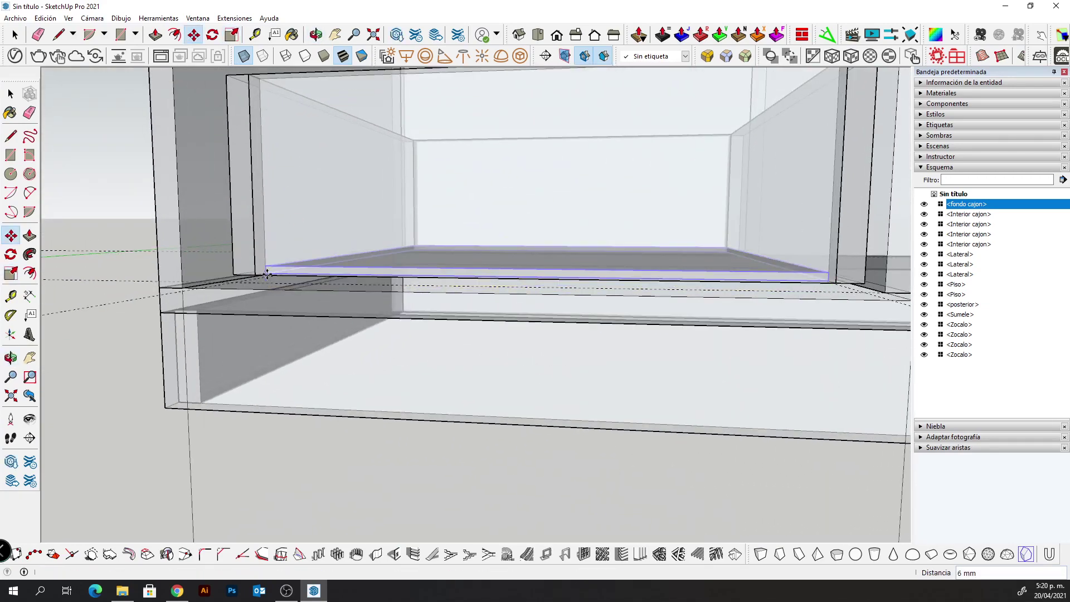
scroll(413, 222, down, 3)
middle_drag(413, 222, 454, 342)
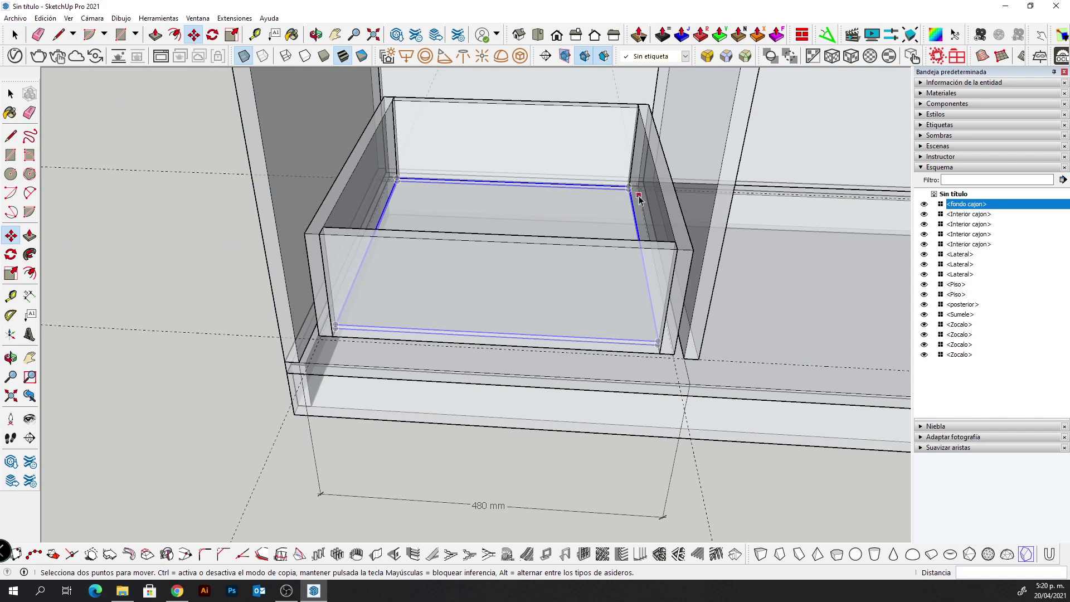
Select the drawer base and its four panels and combine them with Crear grupo
key(space)
shift+click(663, 184)
shift+click(515, 114)
shift+click(337, 193)
shift+click(382, 248)
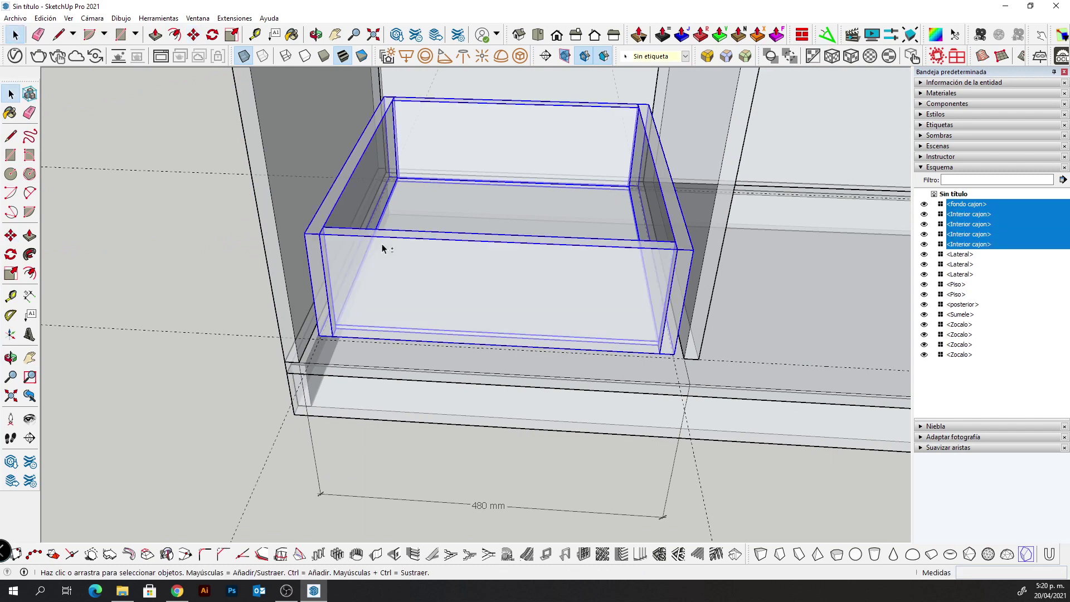
right_click(382, 245)
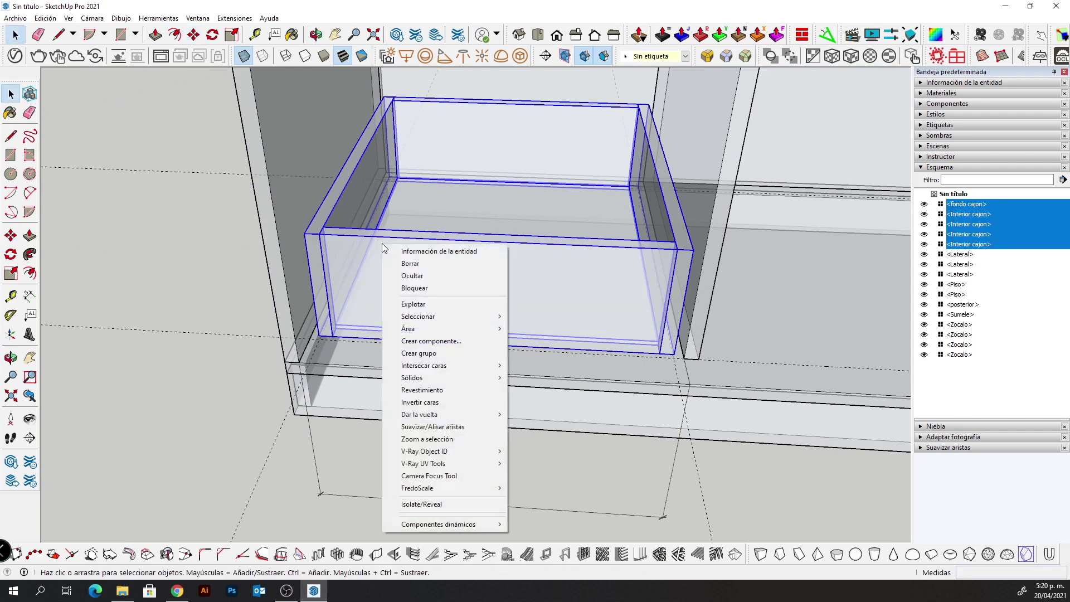
click(432, 352)
scroll(459, 253, down, 2)
mouse_move(457, 240)
middle_down()
mouse_move(441, 350)
mouse_move(337, 342)
middle_up()
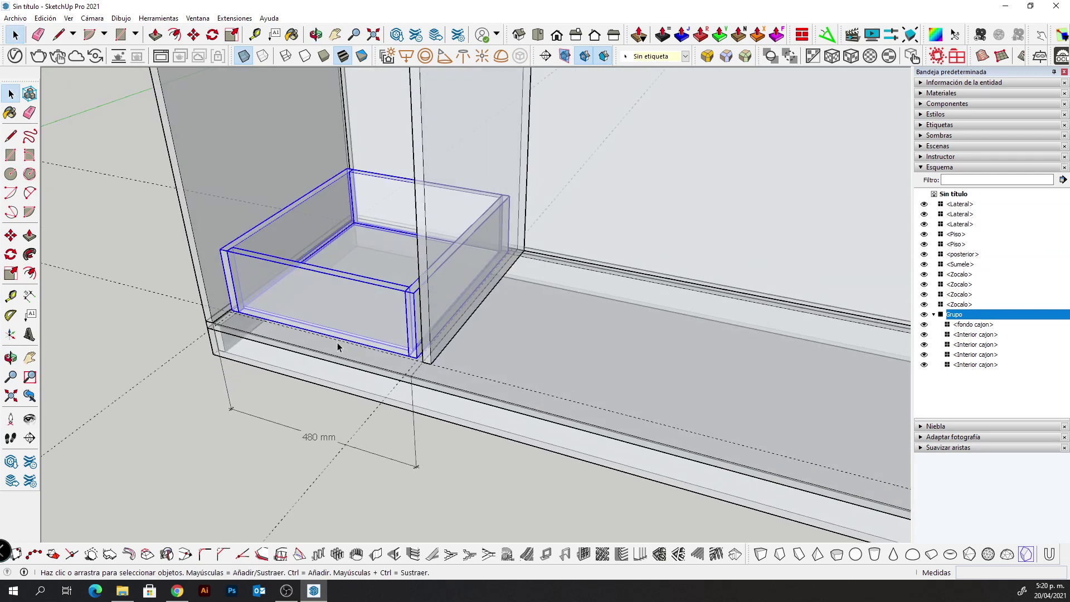
Raise the drawer group 400 mm up the blue axis
key(m)
click(231, 311)
text(400)
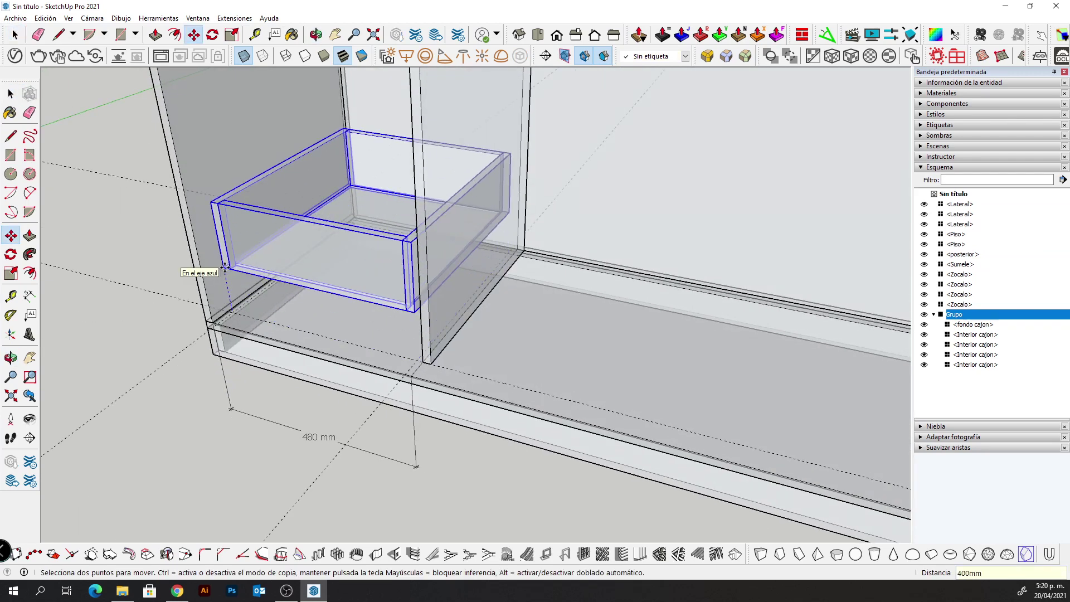
key(Return)
scroll(274, 210, down, 2)
mouse_move(275, 210)
middle_down()
mouse_move(350, 348)
mouse_move(330, 300)
mouse_move(470, 215)
mouse_move(312, 278)
mouse_move(298, 347)
middle_up()
scroll(312, 279, up, 3)
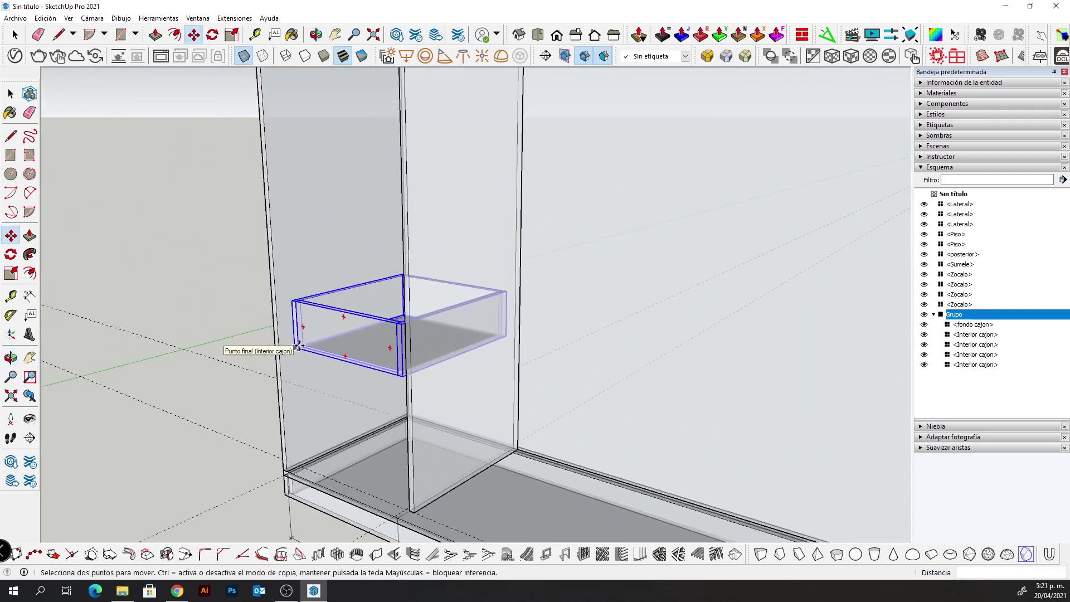
Turn X-ray off and draw a rectangle on the drawer's face
key(x)
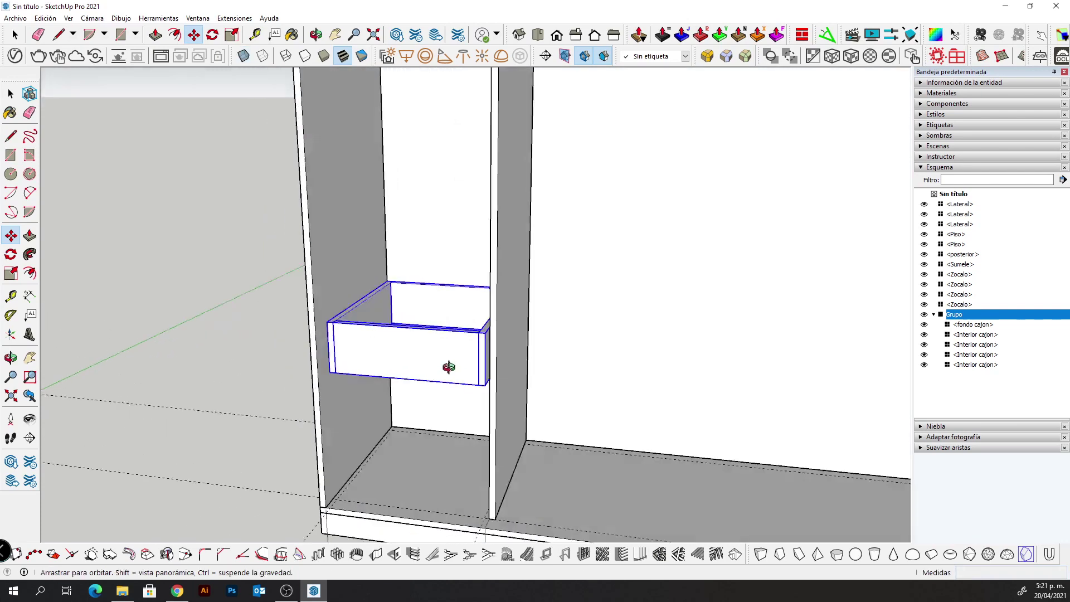
mouse_move(449, 364)
middle_down()
mouse_move(452, 378)
mouse_move(392, 372)
mouse_move(469, 378)
middle_up()
key(space)
key(c)
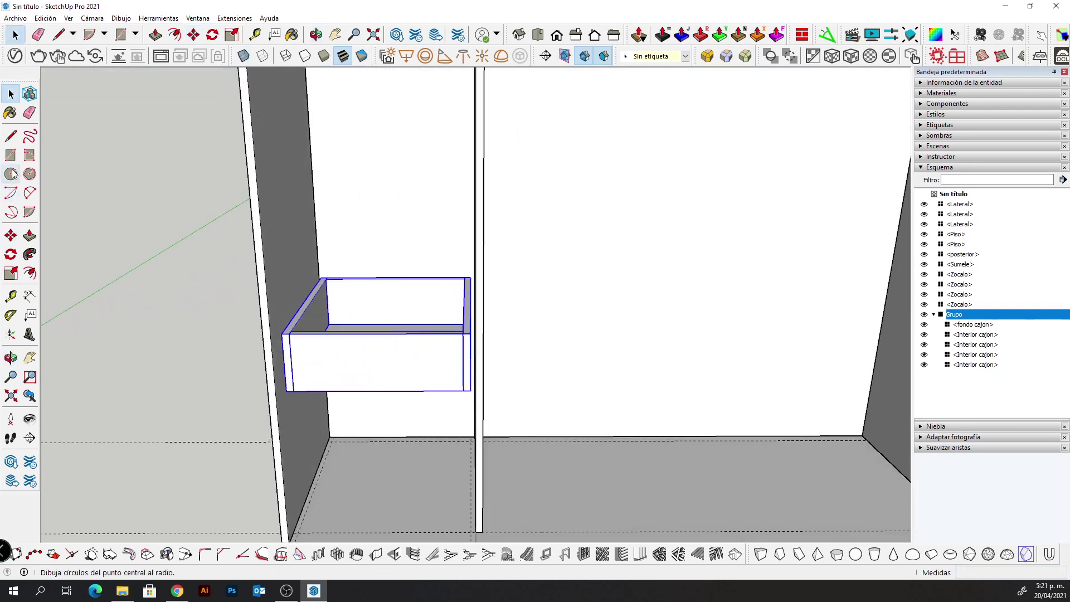
key(r)
click(295, 333)
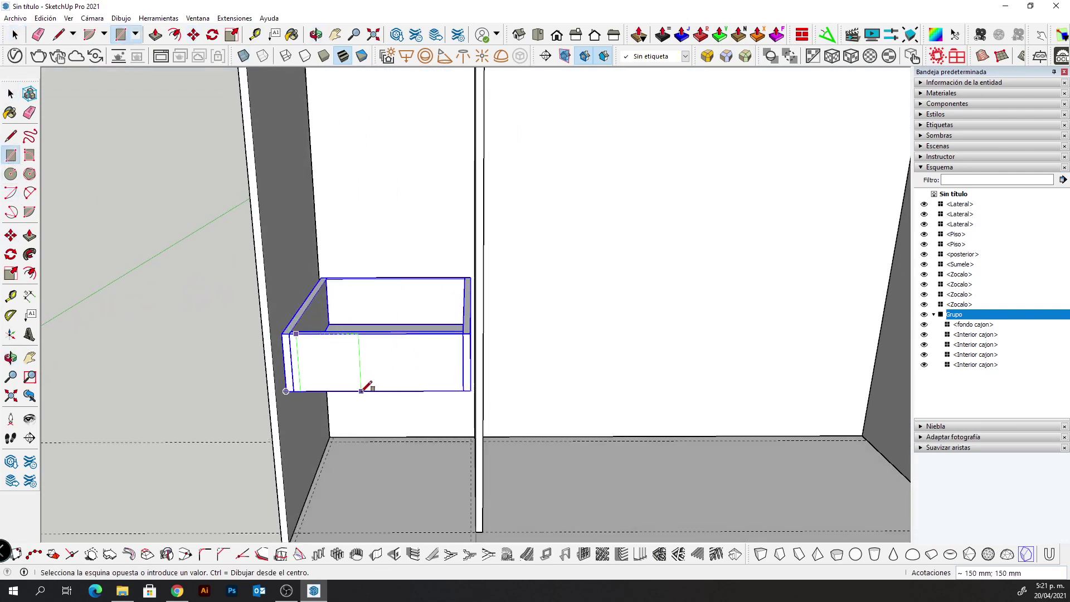
click(360, 390)
Scale the rectangle to fit between the drawer sides, 170 mm high
key(space)
click(353, 358)
key(s)
mouse_move(359, 363)
mouse_down()
mouse_move(484, 352)
mouse_move(471, 356)
mouse_up()
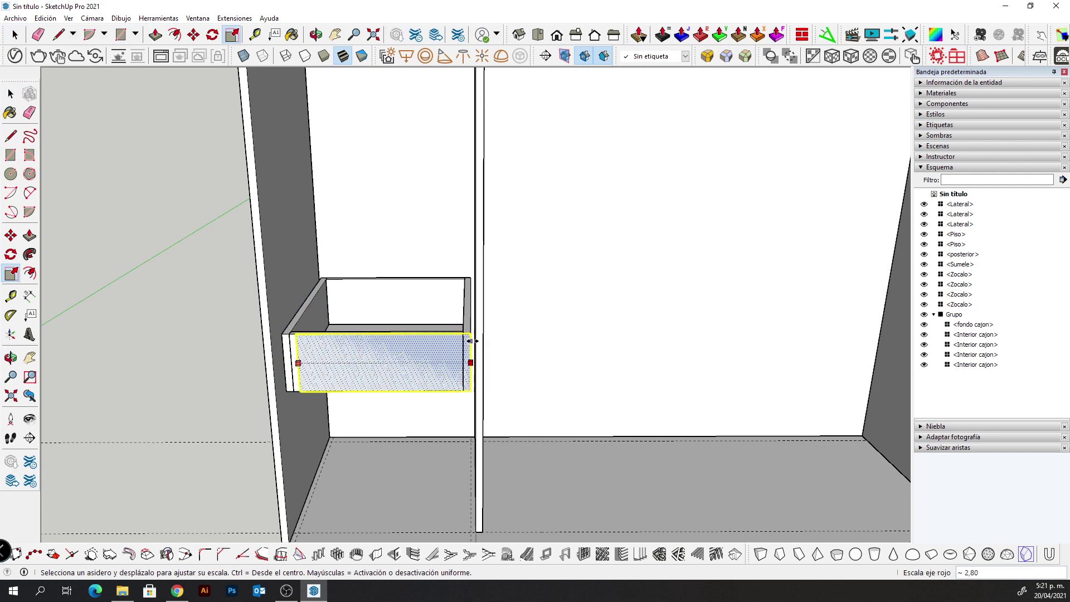
drag(296, 362, 282, 363)
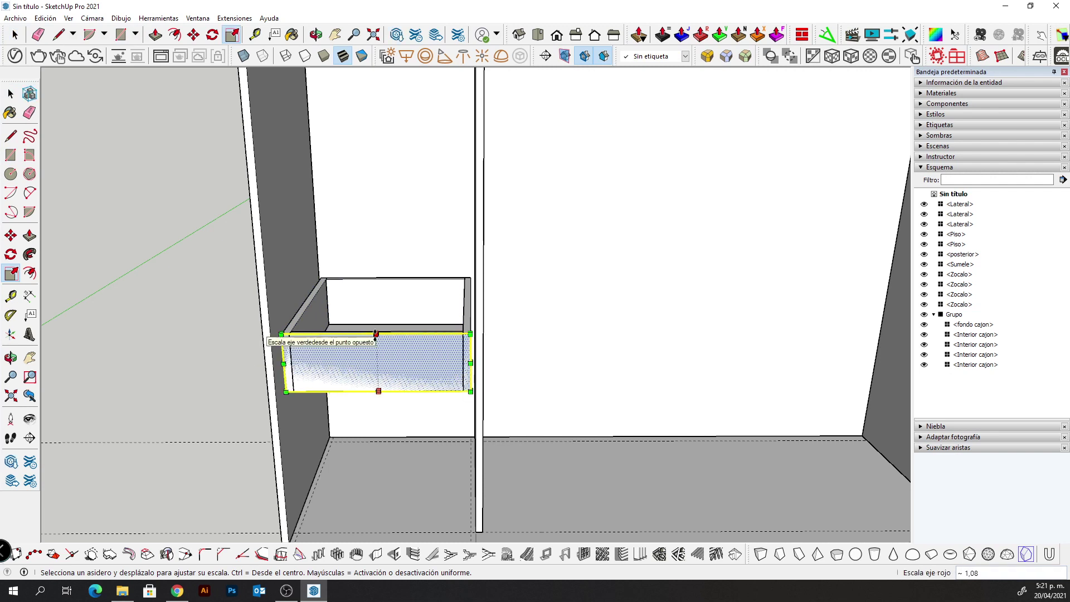
drag(376, 334, 374, 320)
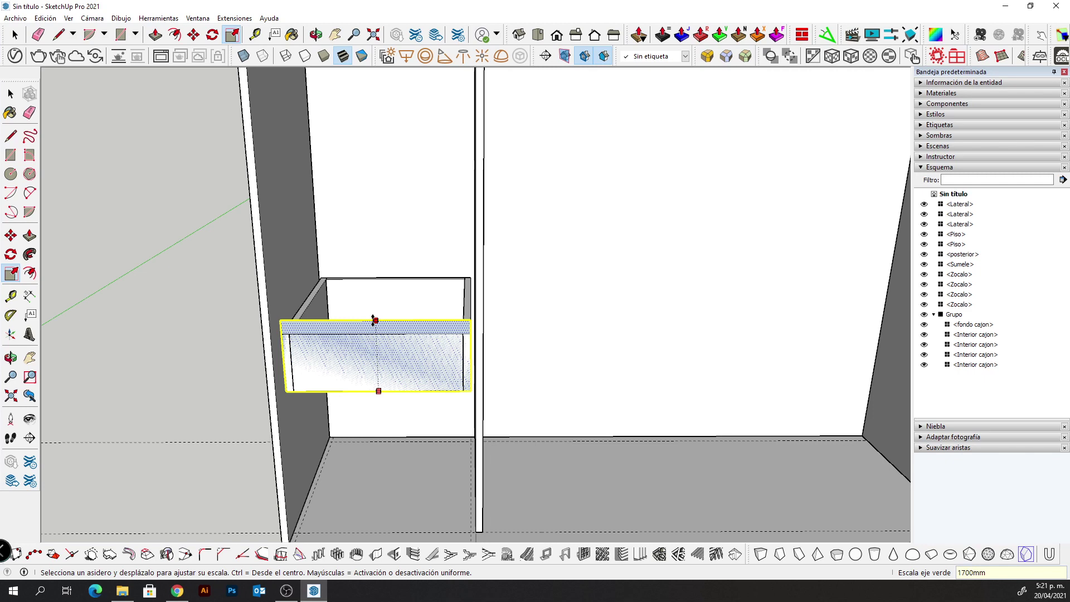
click(375, 320)
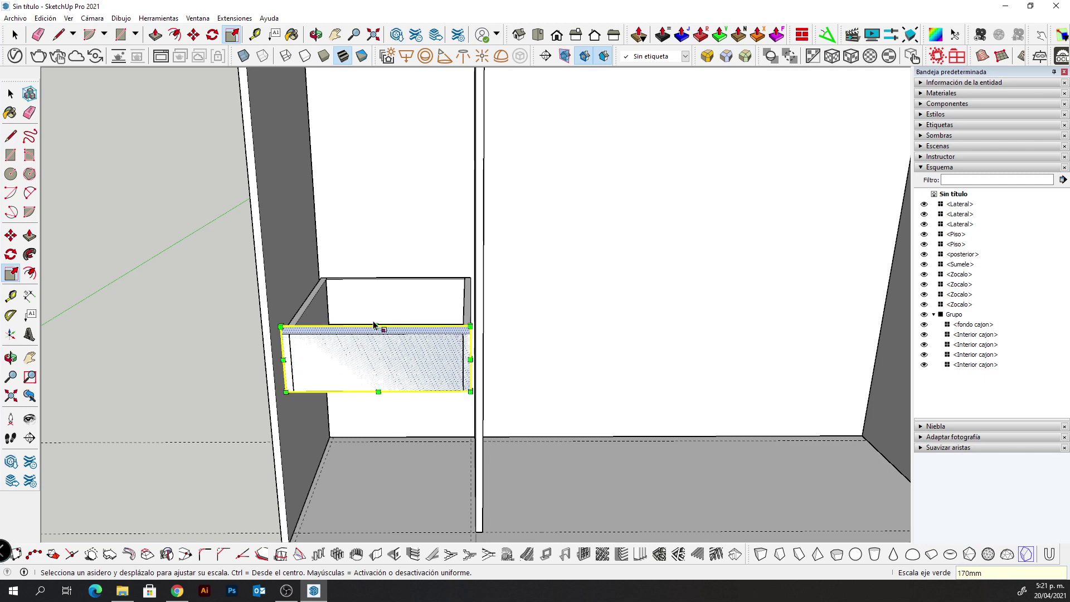
Push/Pull the drawer front out to 18 mm thick
key(space)
middle_drag(398, 372, 349, 367)
key(p)
click(352, 363)
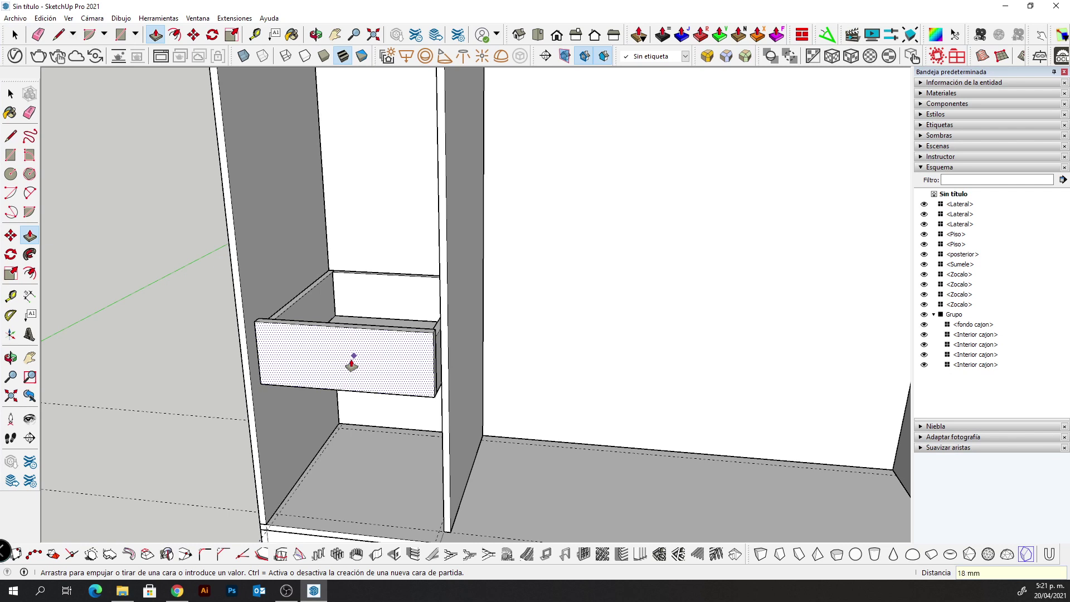
click(352, 365)
key(space)
Make the drawer front a component named Frente cajon
click(352, 365)
right_click(353, 363)
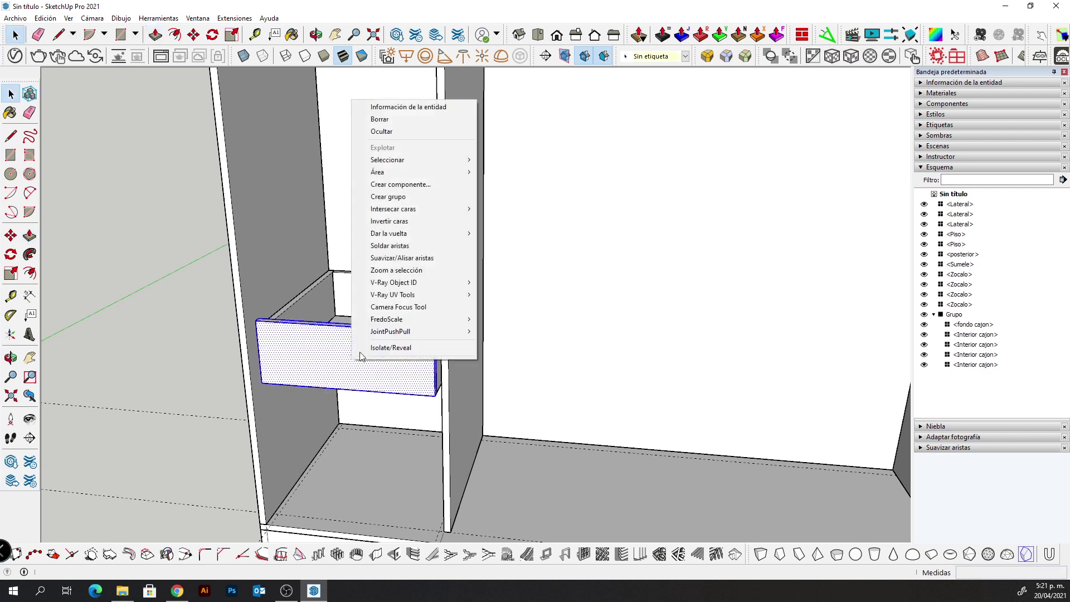
click(393, 185)
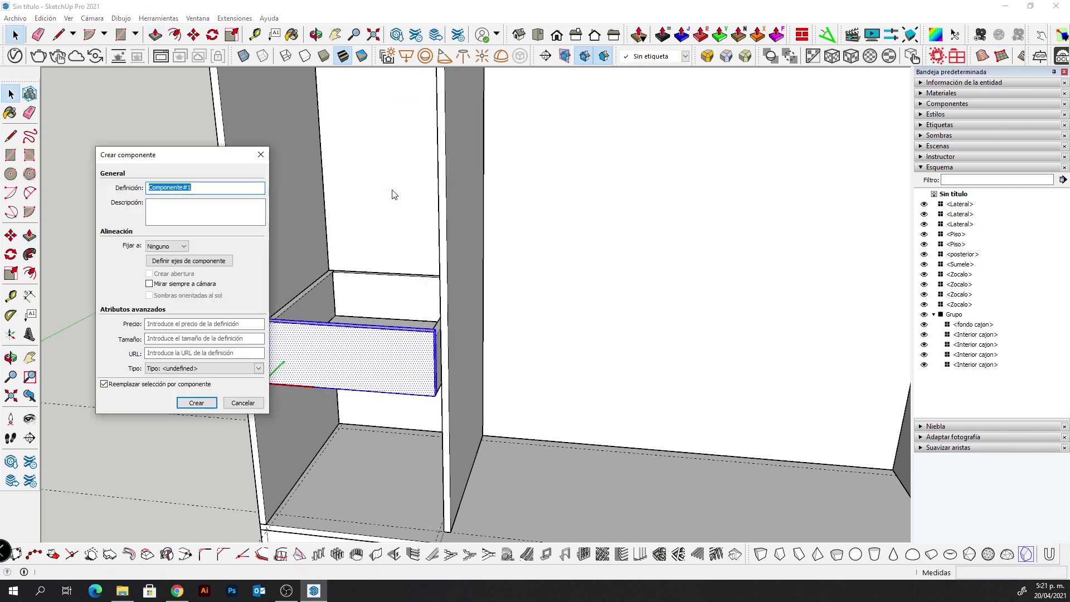
text(on)
key(Return)
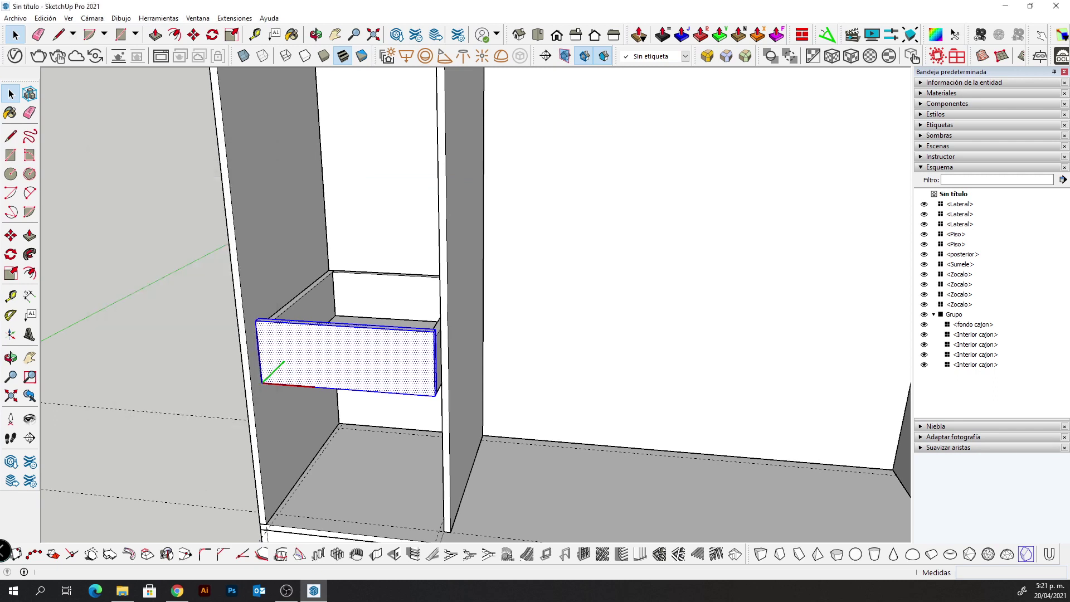
Group the drawer box together with its Frente cajon front
right_click(338, 316)
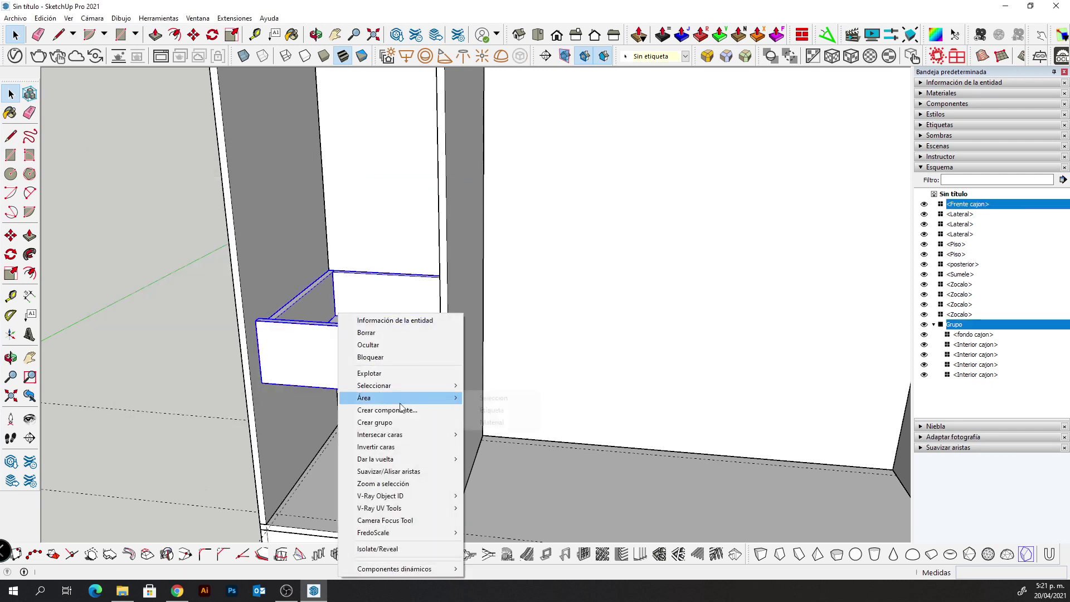
click(393, 422)
mouse_move(370, 318)
middle_down()
mouse_move(639, 375)
mouse_move(609, 316)
middle_up()
Copy the drawer group upward to stack a second drawer, and begin a shelf rectangle above them
key(m)
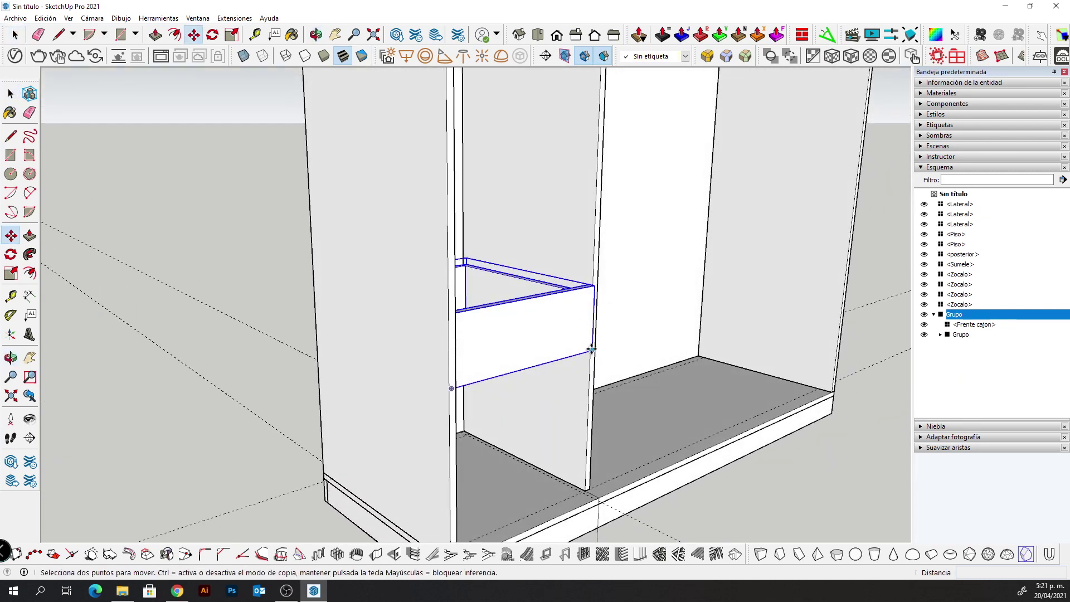
click(591, 349)
key(ctrl)
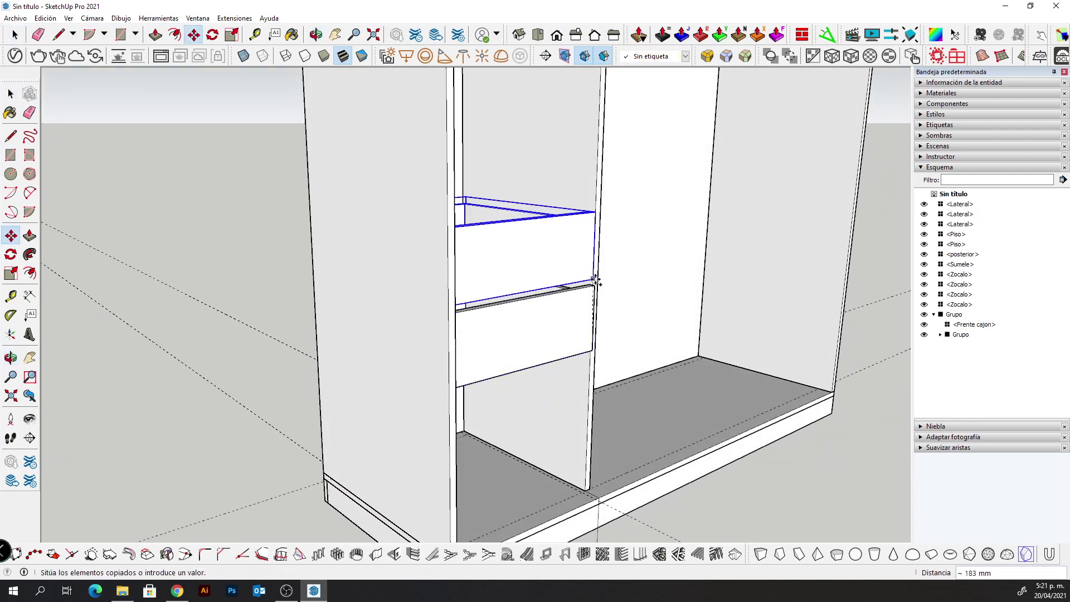
click(594, 281)
mouse_move(604, 301)
middle_down()
mouse_move(516, 416)
mouse_move(271, 354)
middle_up()
key(r)
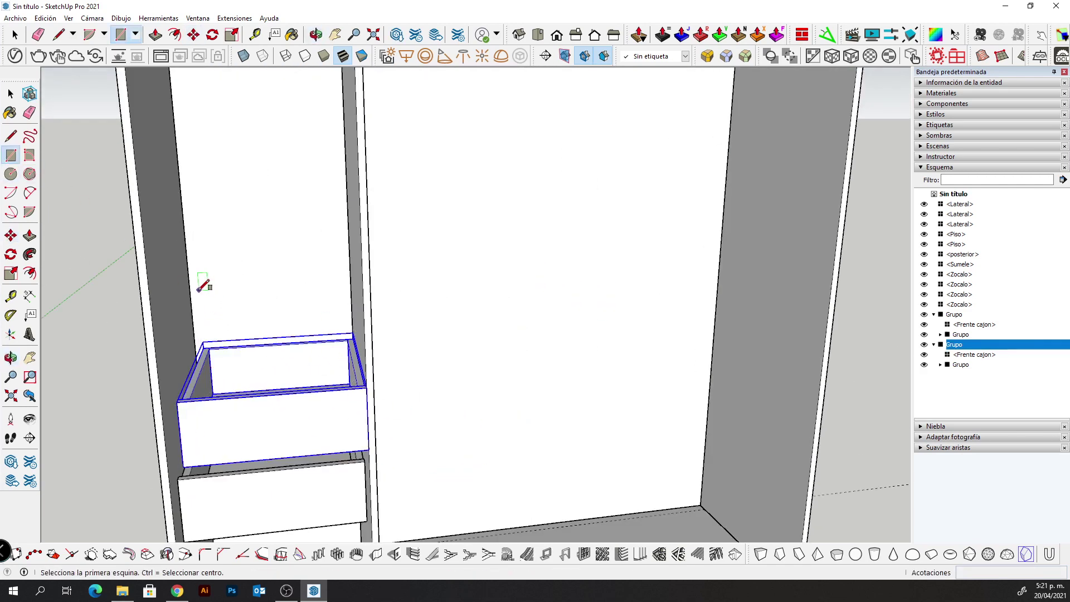
click(198, 289)
Finish the shelf rectangle and shape it to full depth and panel thickness
click(343, 270)
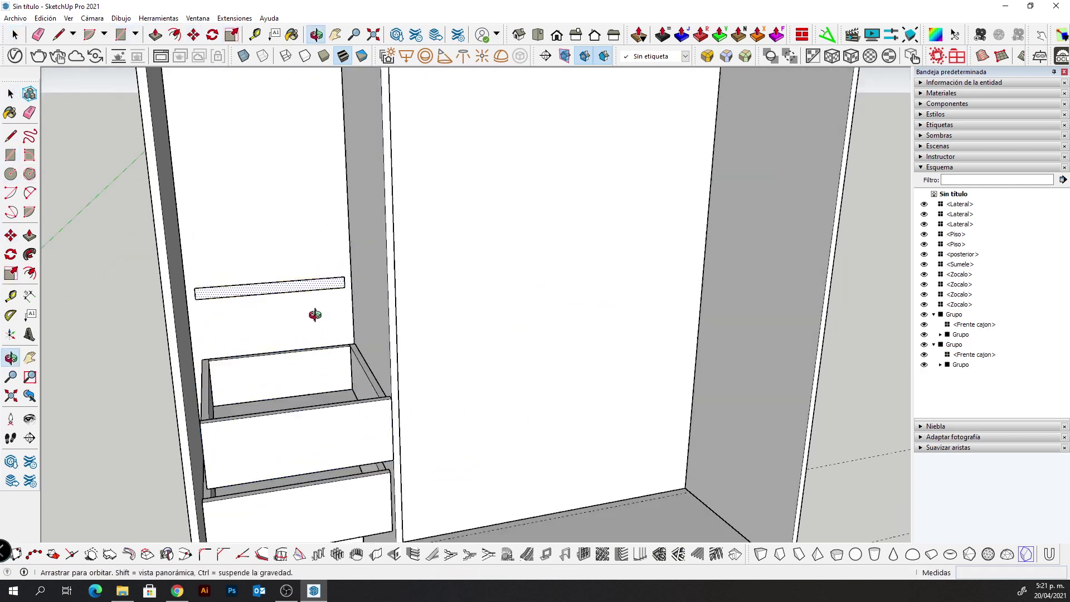
middle_drag(344, 270, 271, 306)
key(s)
drag(272, 309, 286, 305)
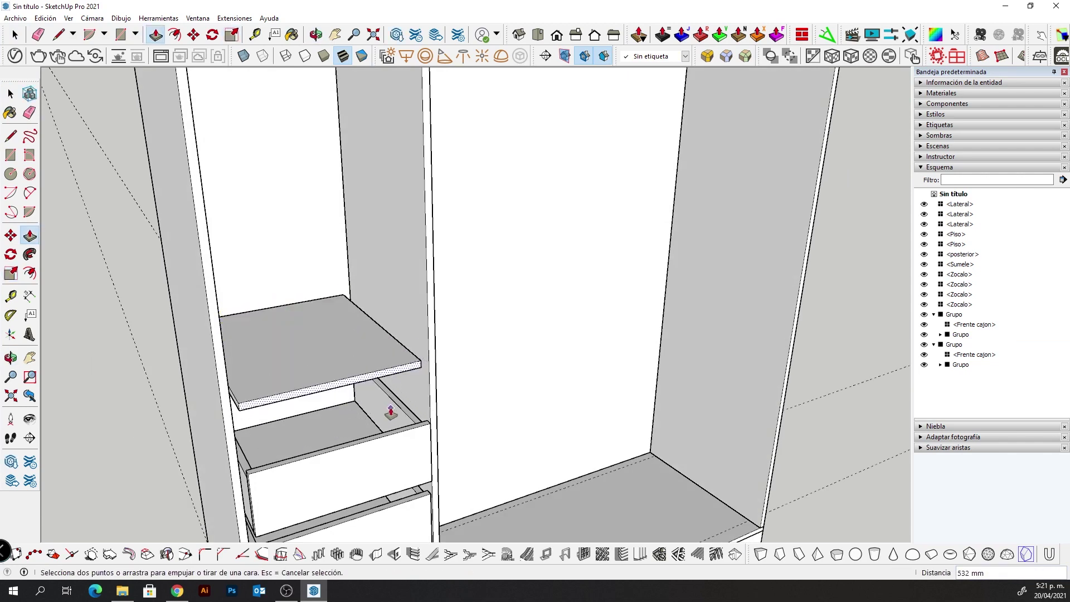
middle_drag(389, 406, 262, 335)
key(space)
Make the shelf a component named Entrepaño and fit its width between the bay sides
right_click(254, 321)
click(318, 405)
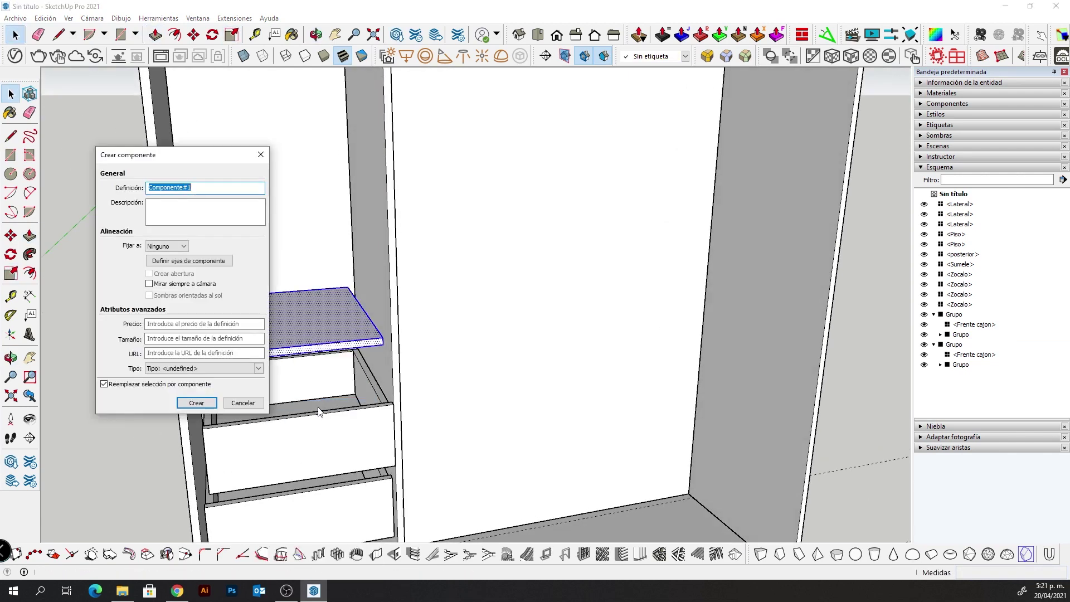
text(epaño)
key(Return)
key(s)
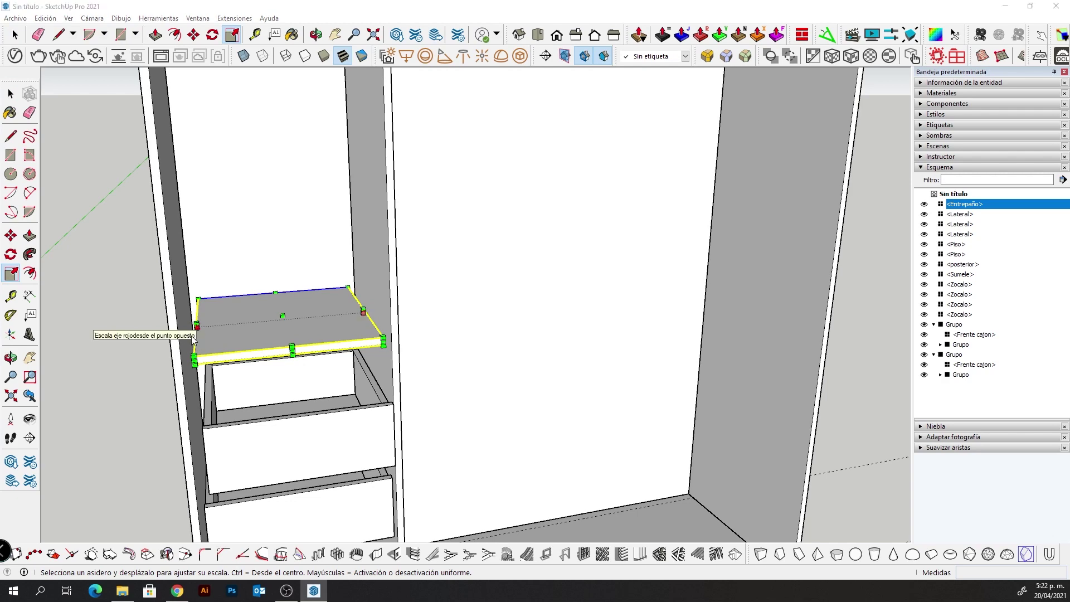
mouse_move(94, 323)
middle_down()
mouse_move(401, 307)
mouse_move(417, 338)
mouse_move(463, 343)
middle_up()
Move the Entrepaño shelf down 140 mm to rest just above the upper drawer
key(m)
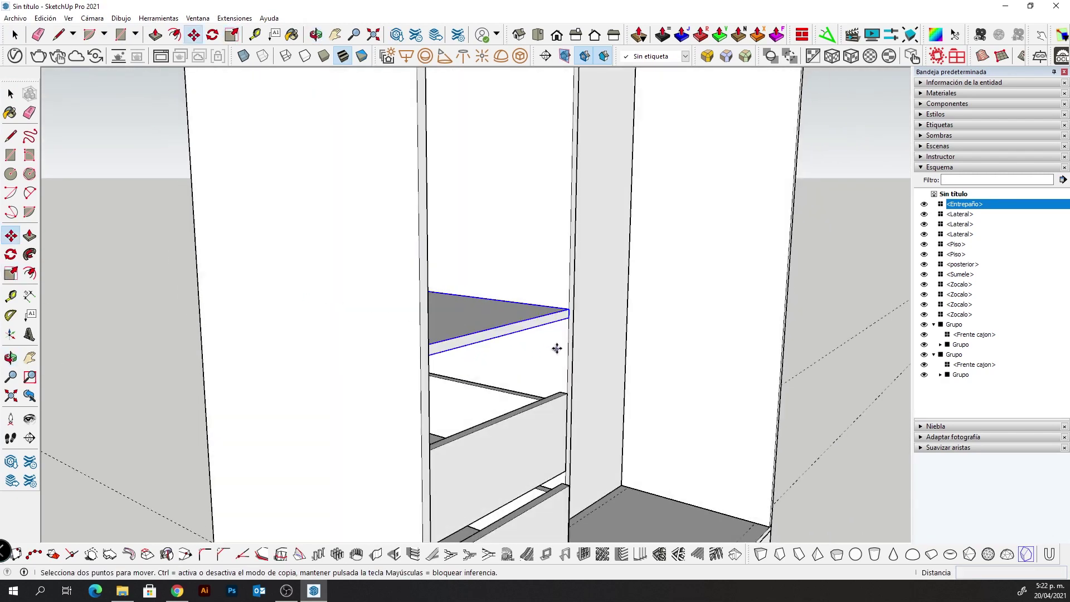
click(568, 323)
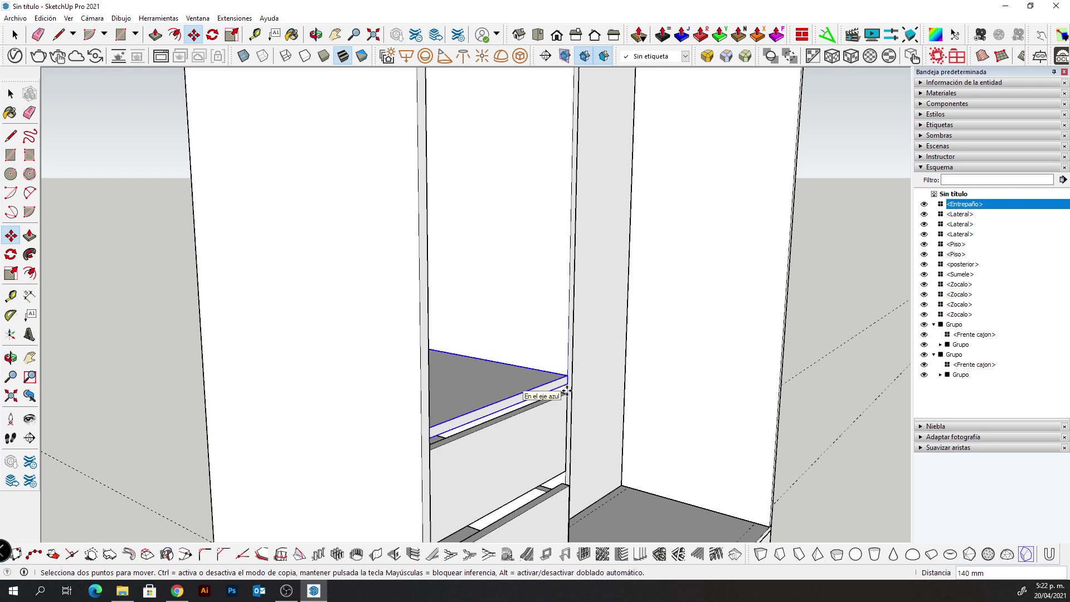
click(566, 392)
scroll(568, 398, up, 1)
scroll(567, 397, up, 1)
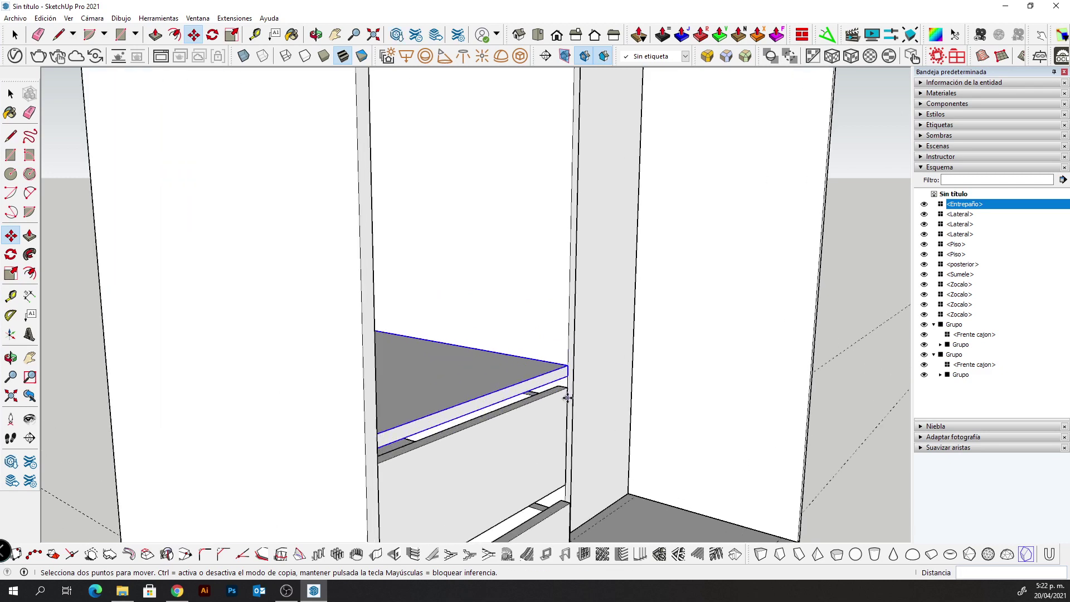
middle_drag(567, 397, 408, 368)
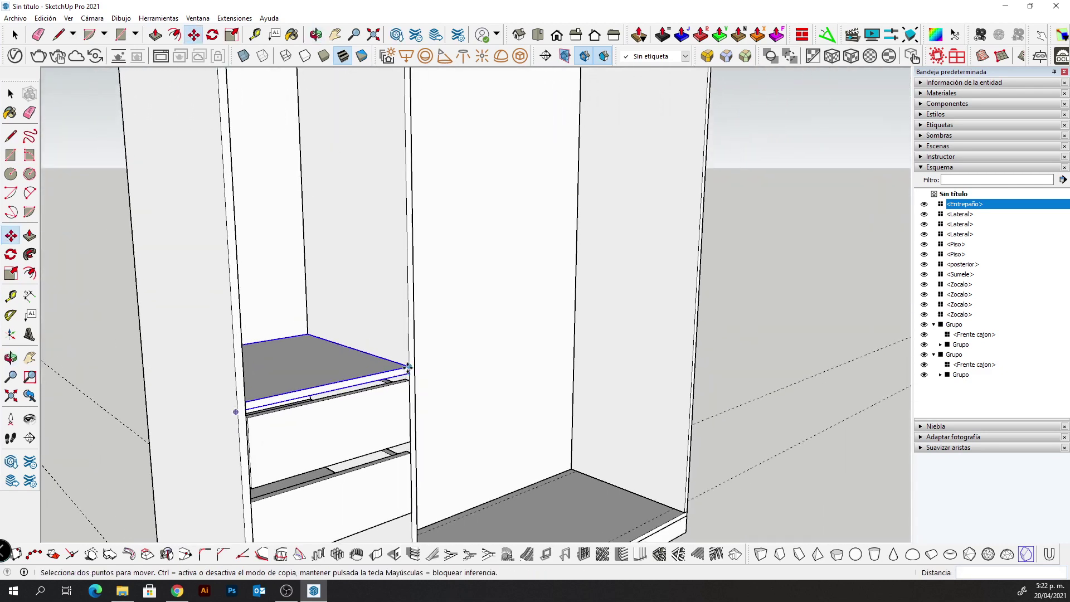
scroll(409, 368, down, 2)
Copy the Entrepaño shelf upward to add more shelves in the left bay
click(400, 387)
key(ctrl)
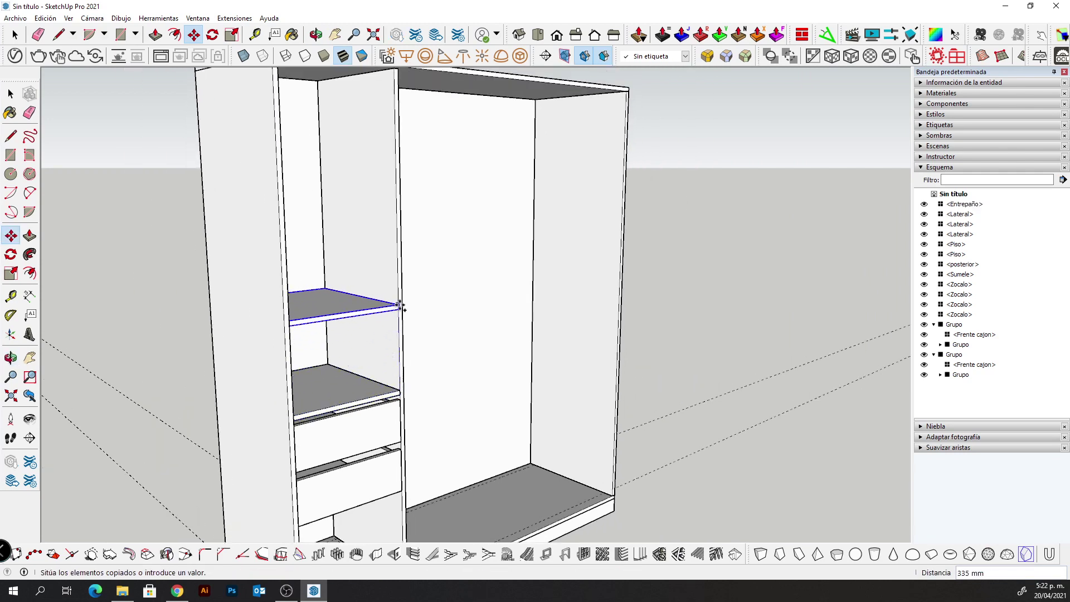
click(400, 305)
key(Return)
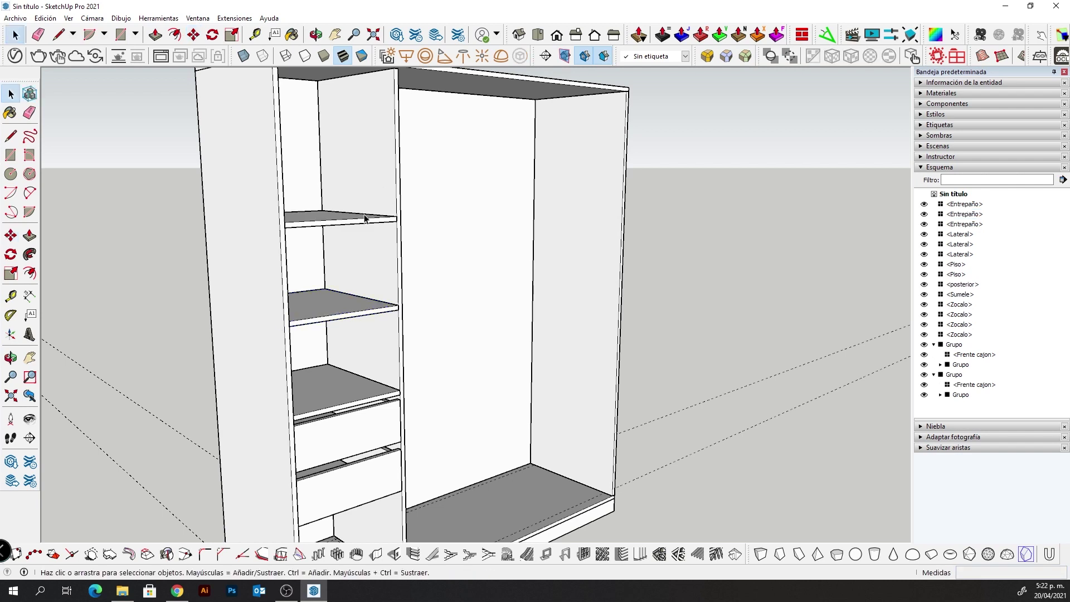
key(space)
key(m)
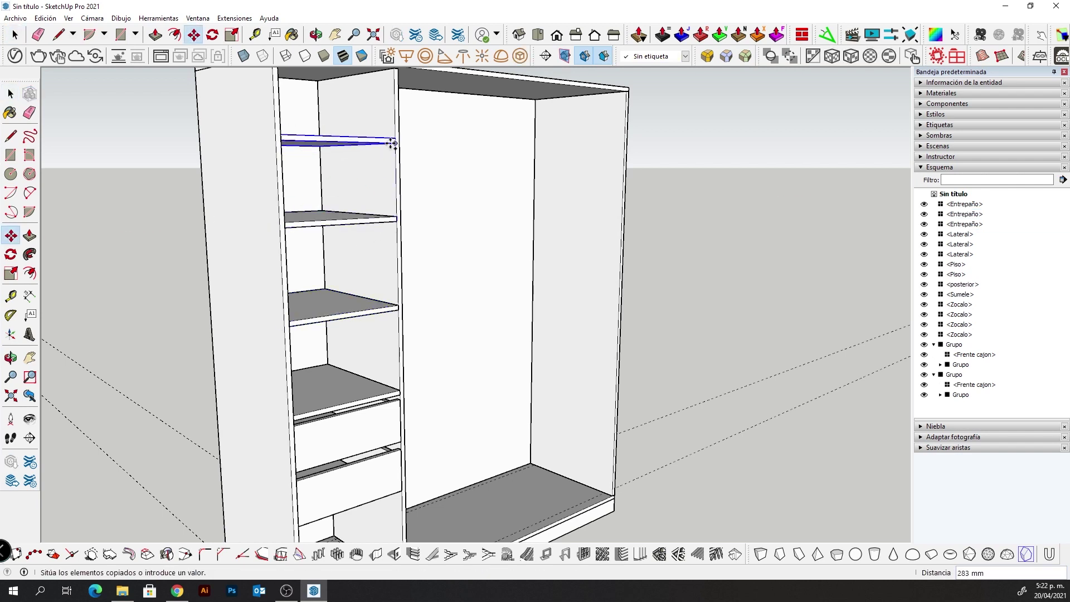
ctrl+drag(392, 228, 394, 150)
key(space)
Lower the top of the middle Lateral partition along the blue axis
click(363, 80)
key(s)
drag(363, 81, 357, 154)
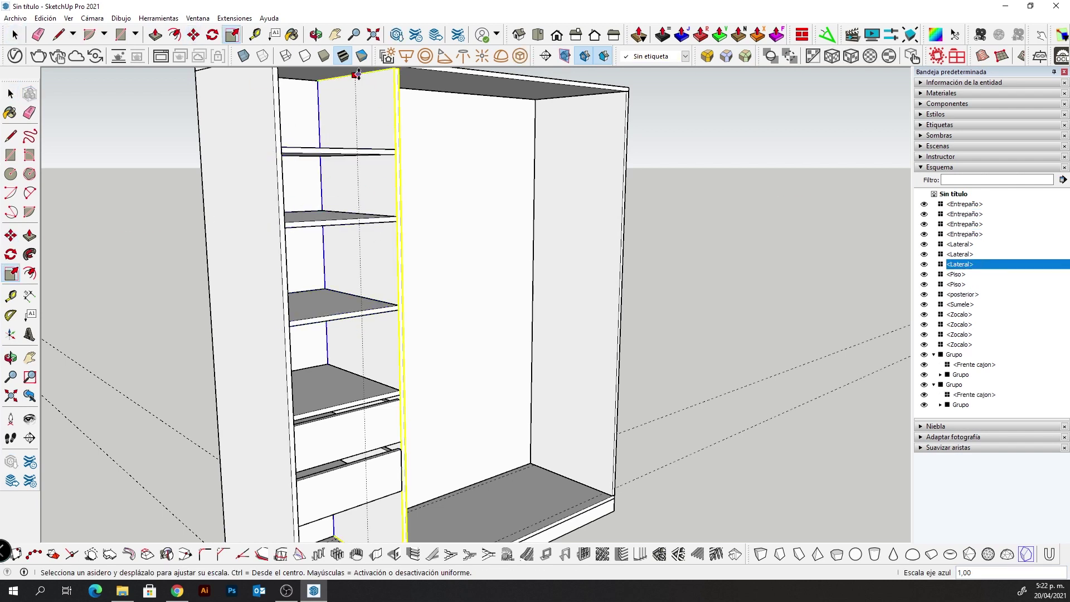
scroll(357, 155, down, 2)
middle_drag(357, 155, 334, 156)
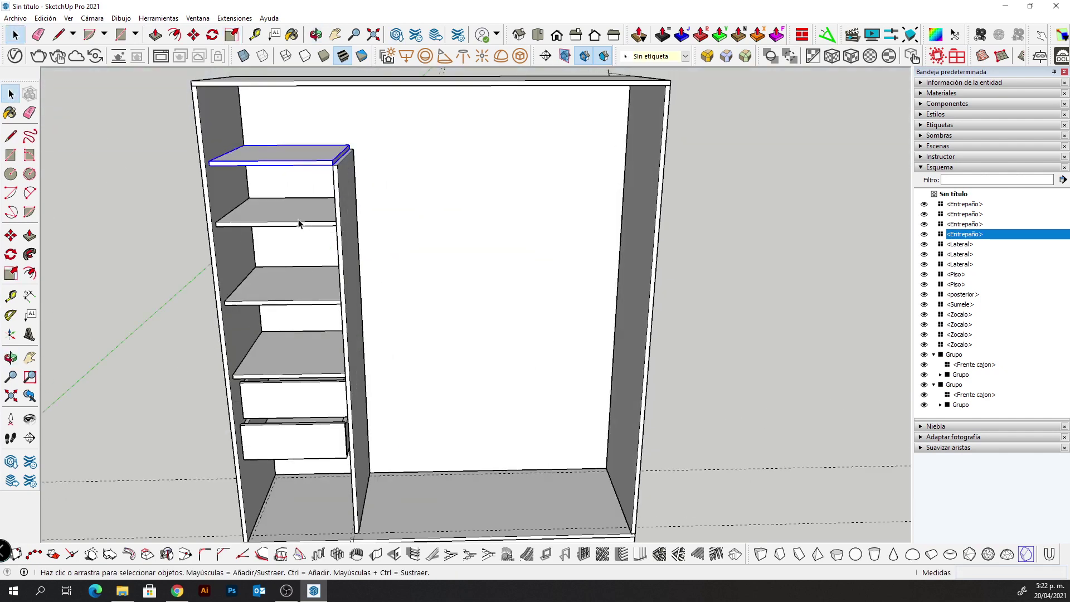
Stretch the top shelf along red to the far side panel, spanning the full width
click(341, 155)
scroll(344, 157, up, 2)
scroll(345, 157, up, 2)
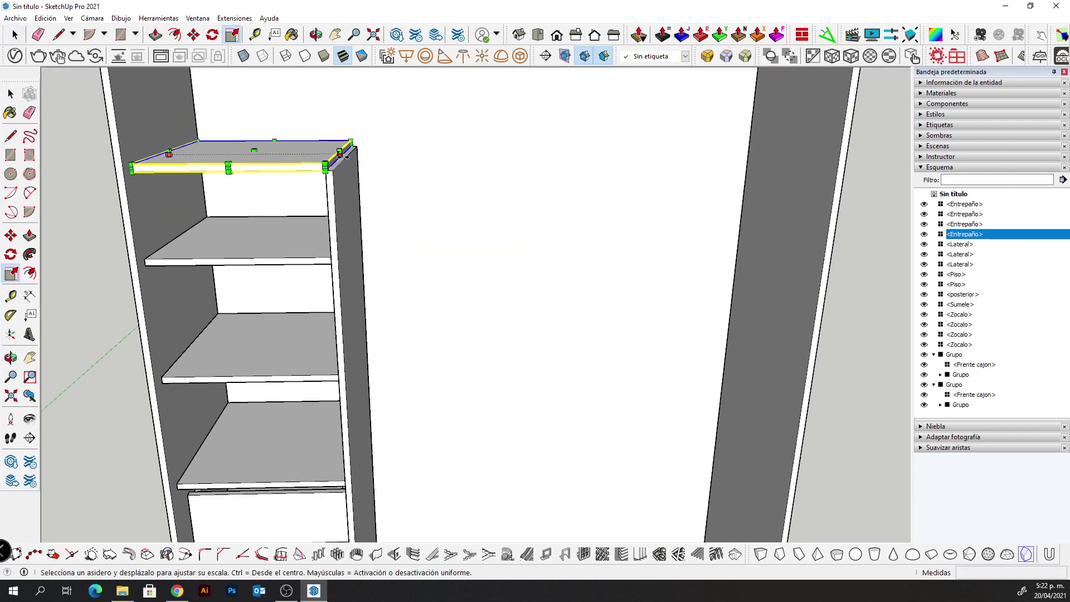
mouse_move(345, 151)
mouse_down()
mouse_move(804, 193)
mouse_move(852, 163)
mouse_up()
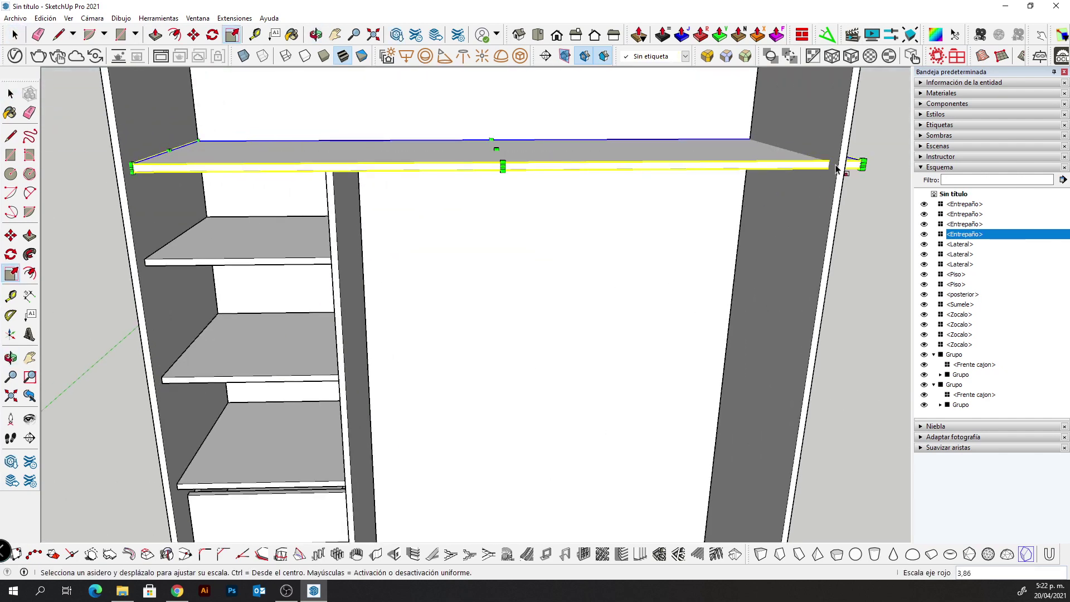
middle_drag(852, 162, 748, 189)
key(ctrl+z)
drag(349, 148, 804, 204)
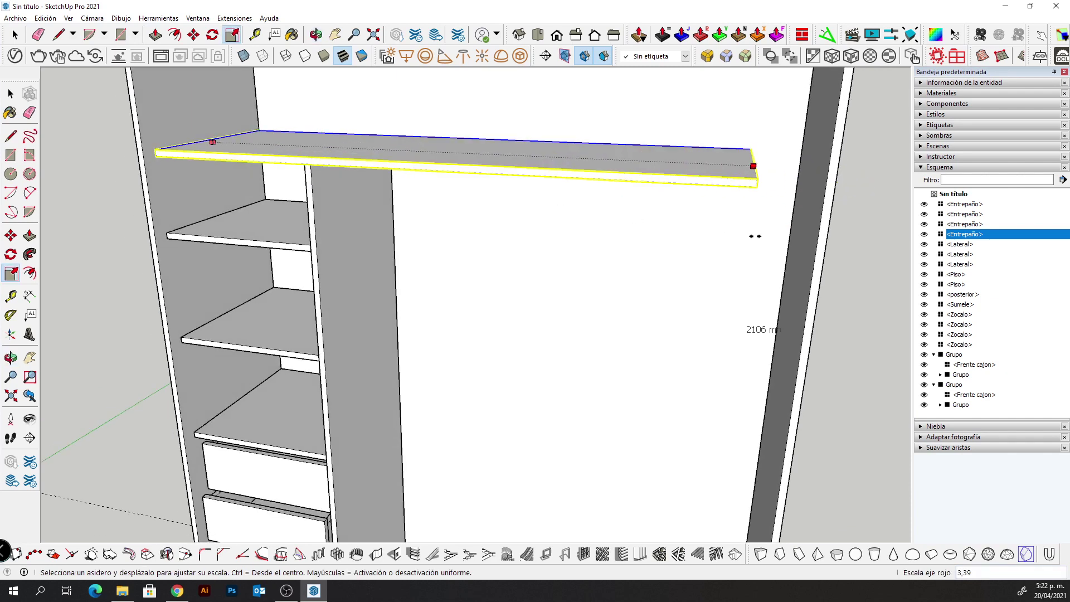
scroll(702, 295, down, 3)
middle_drag(549, 279, 559, 292)
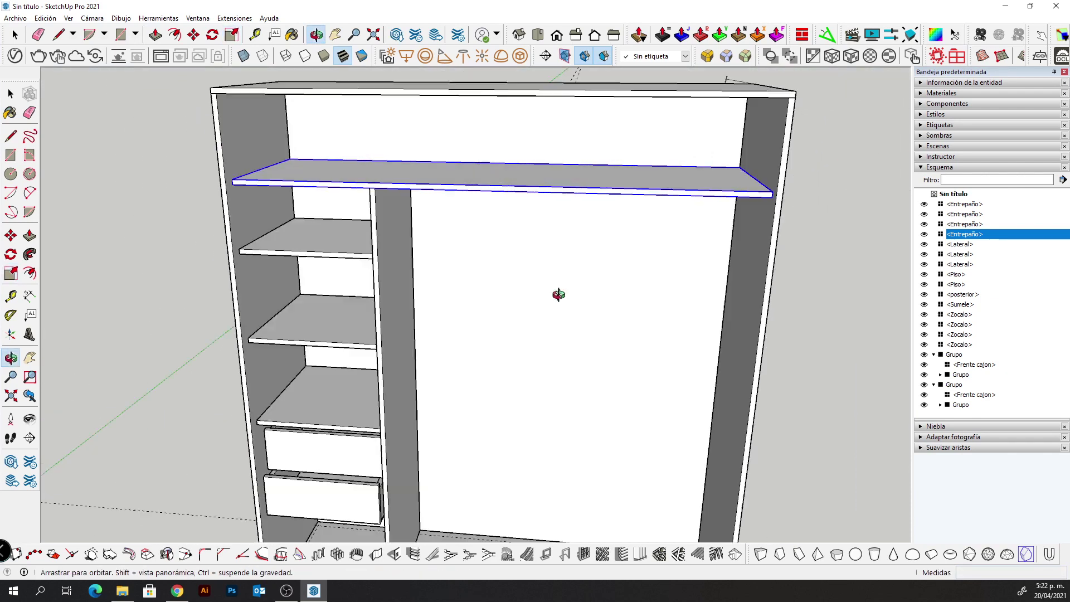
scroll(559, 292, up, 2)
mouse_move(401, 239)
middle_down()
mouse_move(413, 346)
mouse_move(191, 311)
mouse_move(557, 353)
mouse_move(281, 318)
mouse_move(326, 271)
mouse_move(349, 137)
middle_up()
Place a guide 1400 mm from the top shelf
key(s)
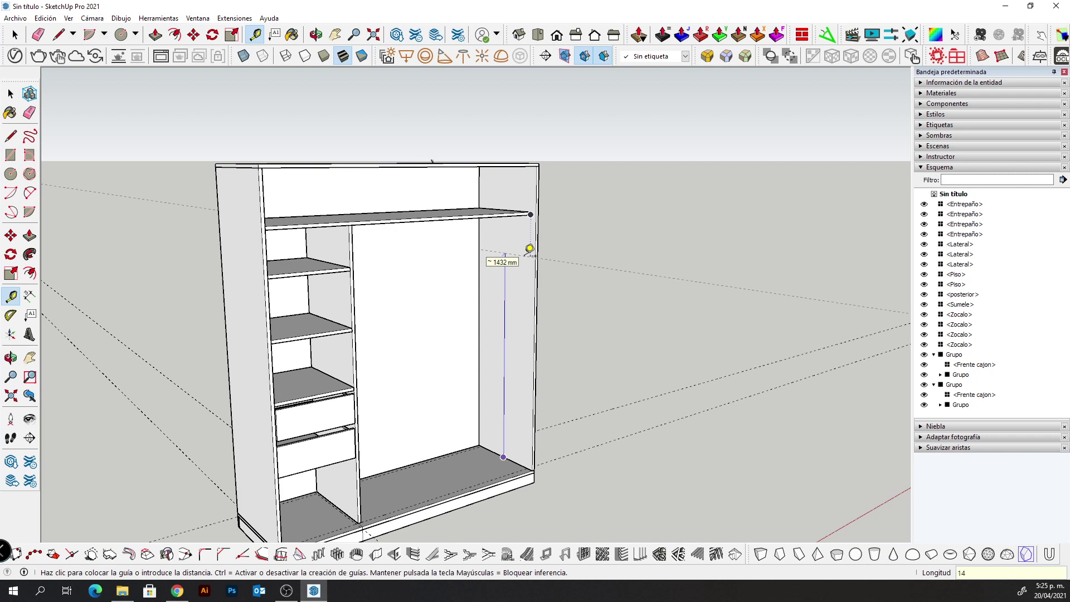
key(Return)
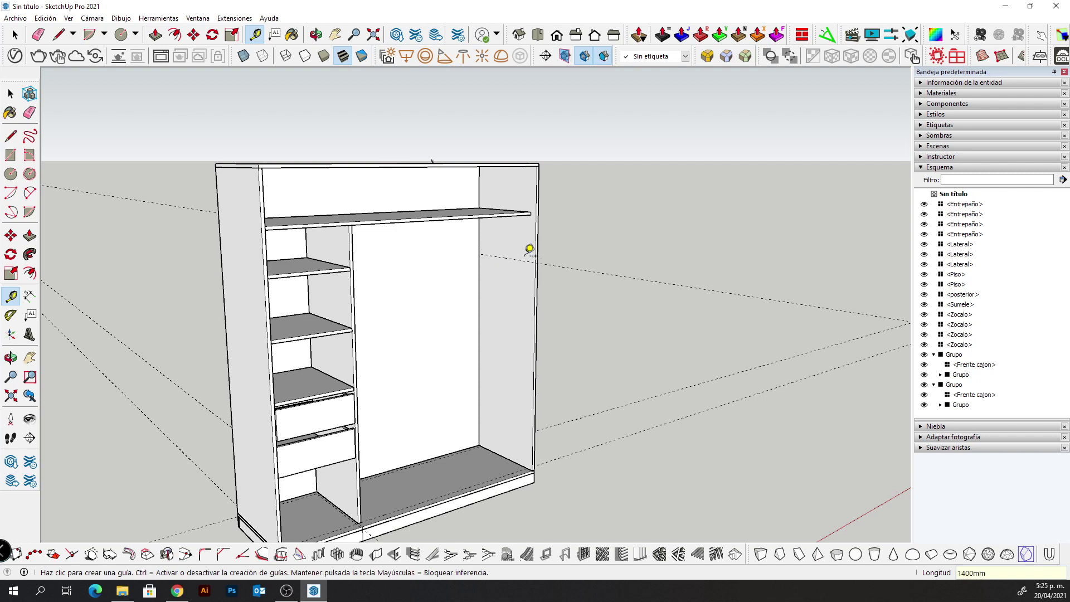
key(space)
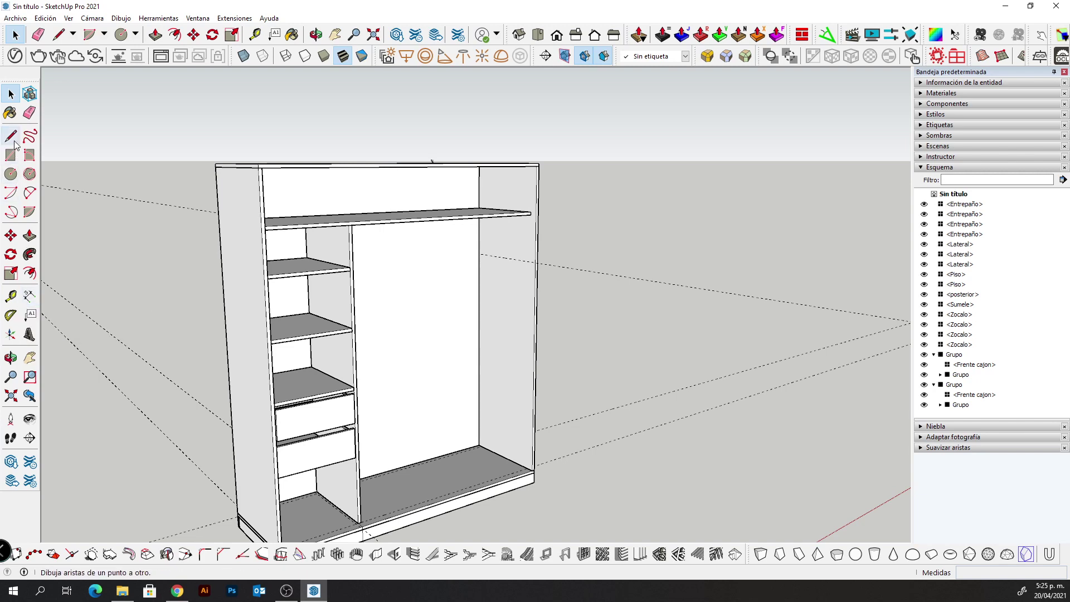
Draw the rail's circle on the right side panel and extrude it 1266 mm to the middle partition
click(17, 169)
scroll(508, 255, up, 3)
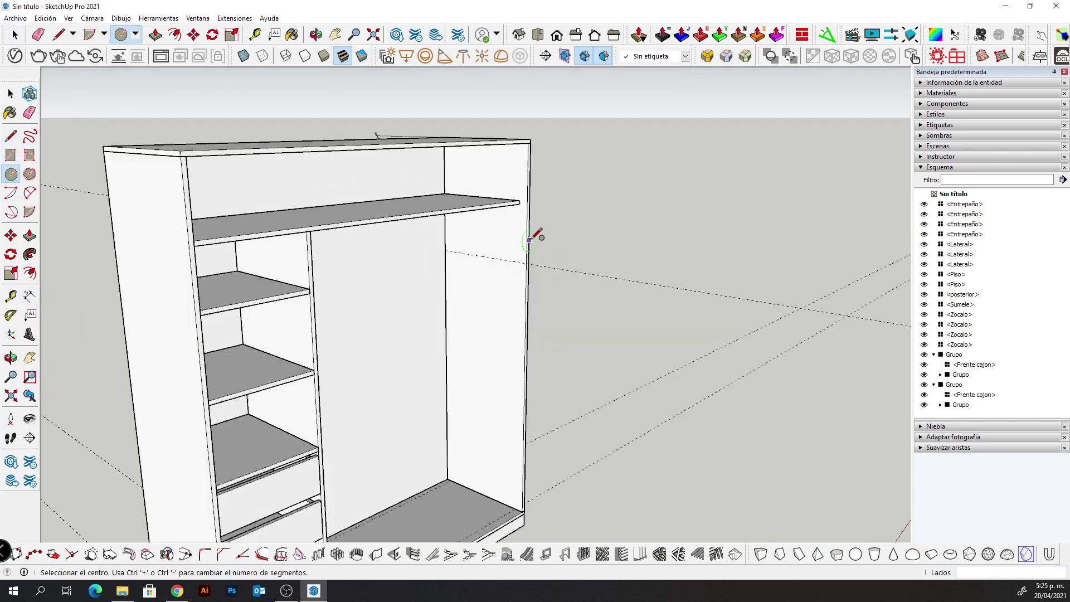
scroll(440, 266, up, 3)
scroll(468, 258, up, 2)
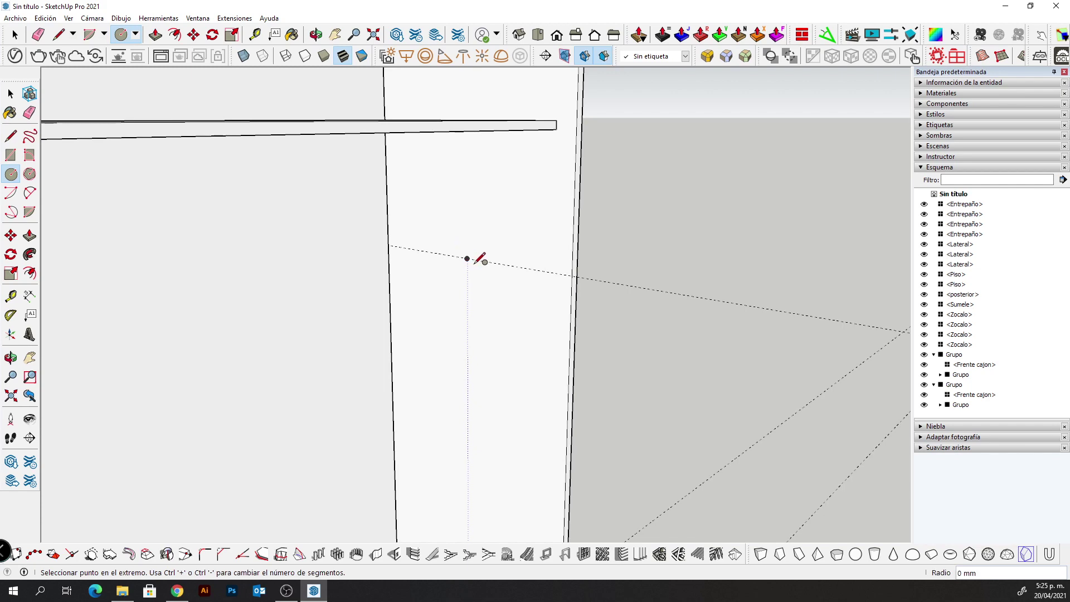
click(468, 259)
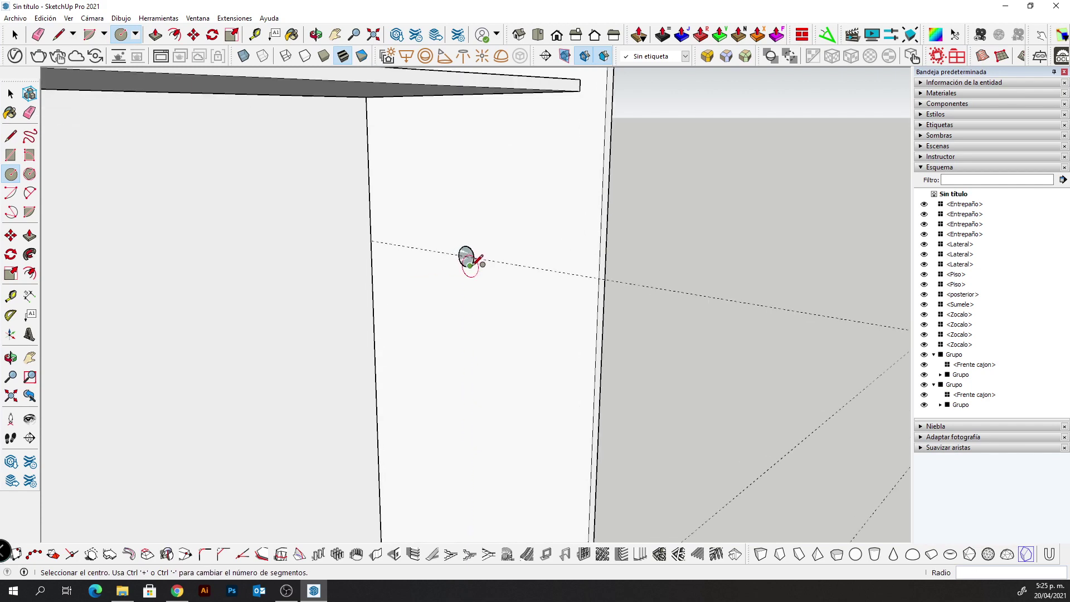
key(p)
scroll(465, 262, down, 5)
click(466, 260)
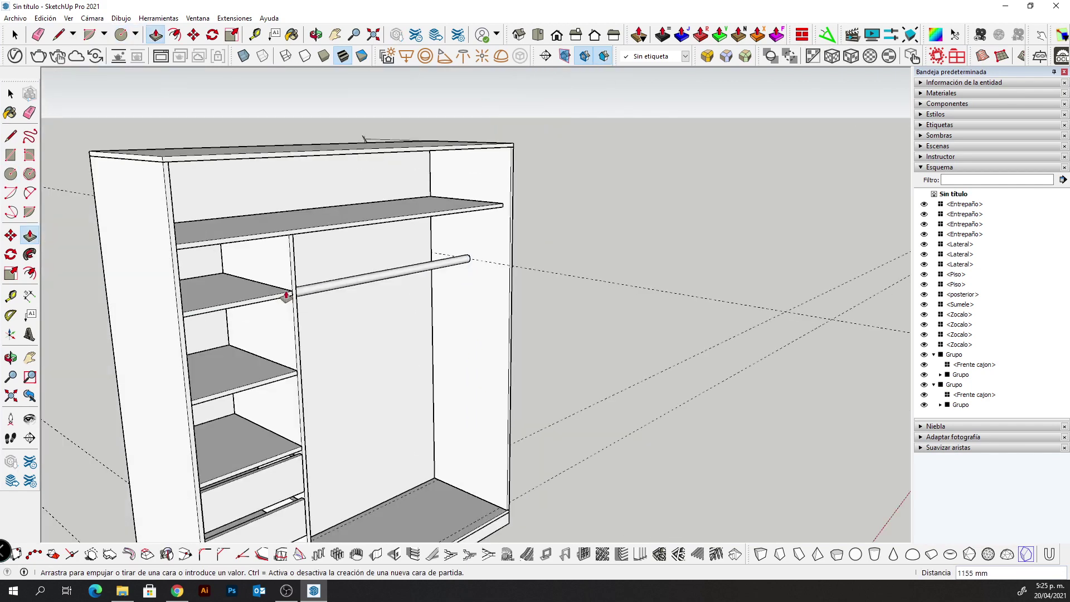
click(294, 241)
Draw the door rectangle on the left front, scale it 1.15 on red, and extrude 18 mm
click(12, 156)
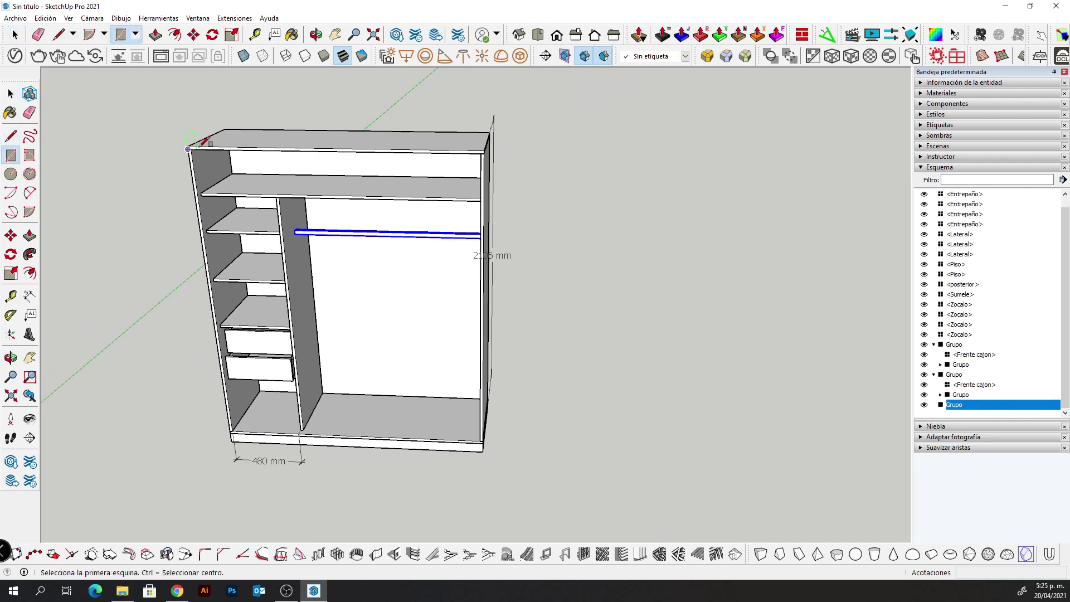
click(188, 146)
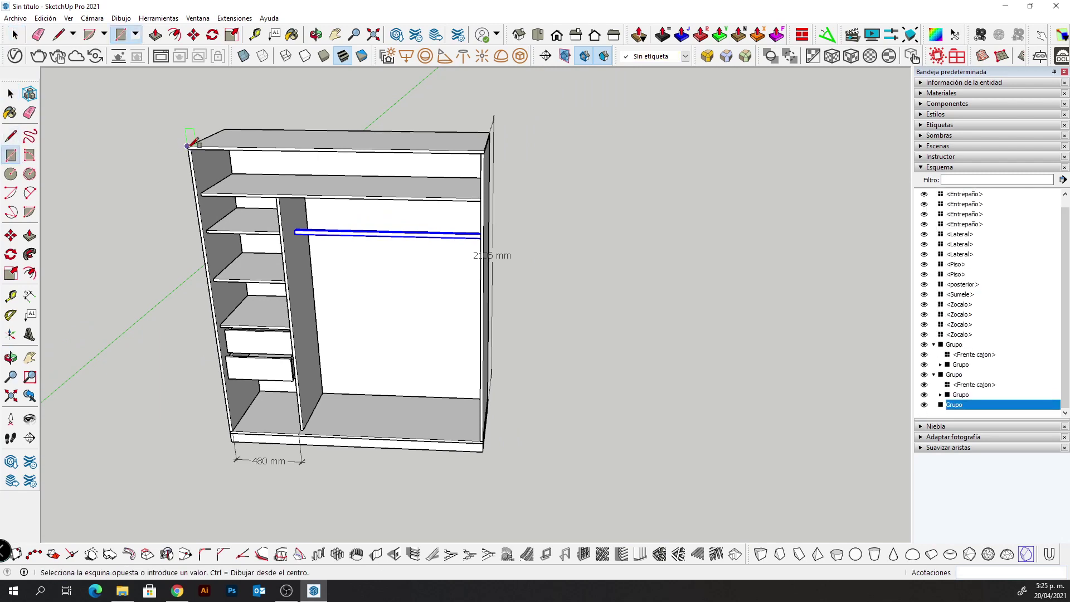
click(338, 436)
key(s)
drag(324, 302, 347, 303)
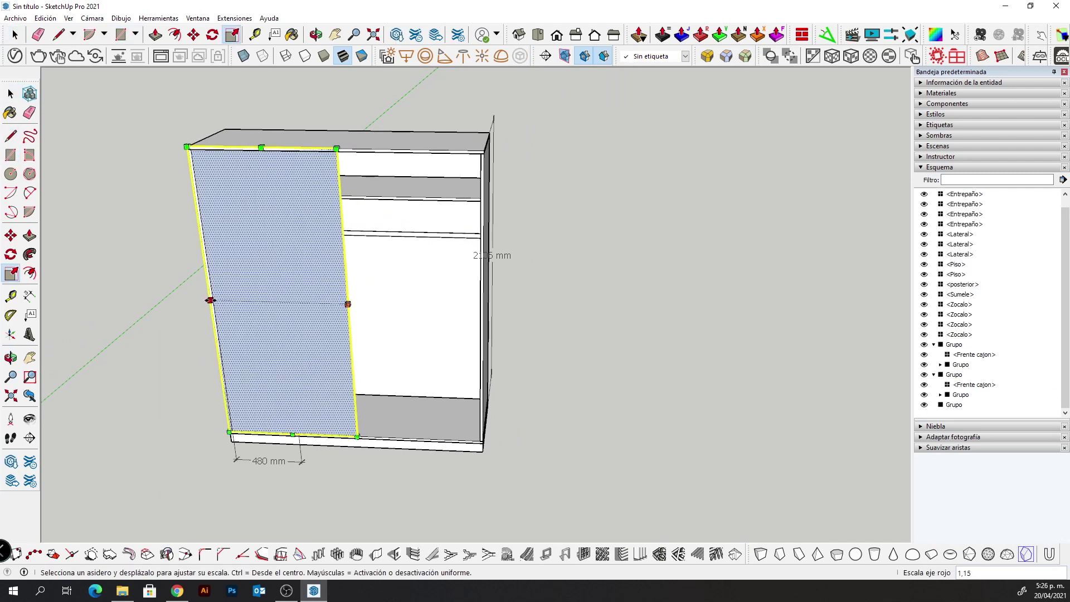
key(p)
double_click(292, 242)
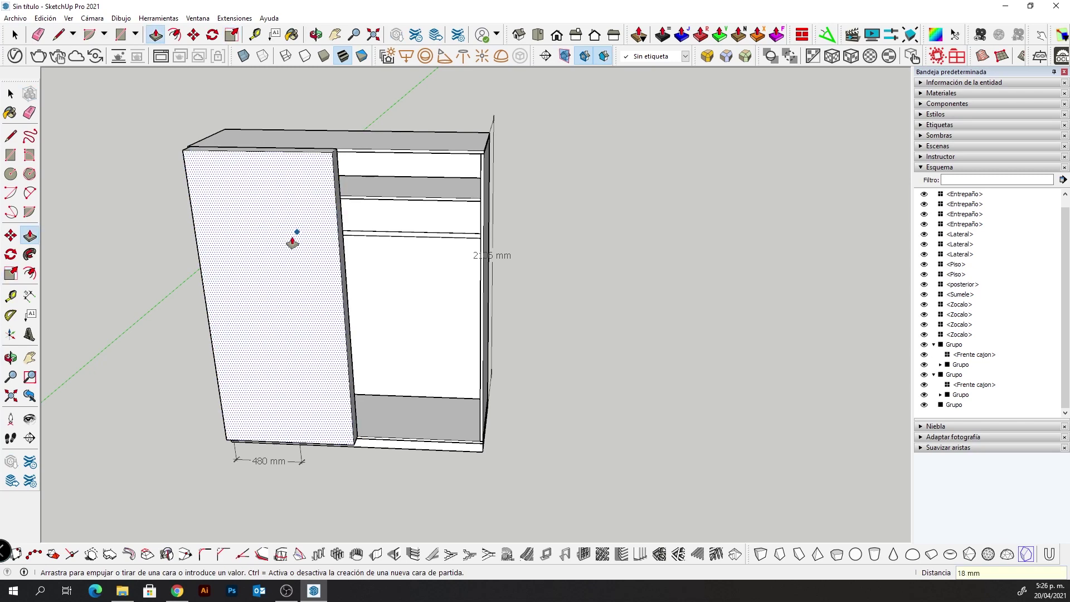
Turn the door panel into a component named Puertacloset
key(space)
double_click(292, 239)
right_click(292, 240)
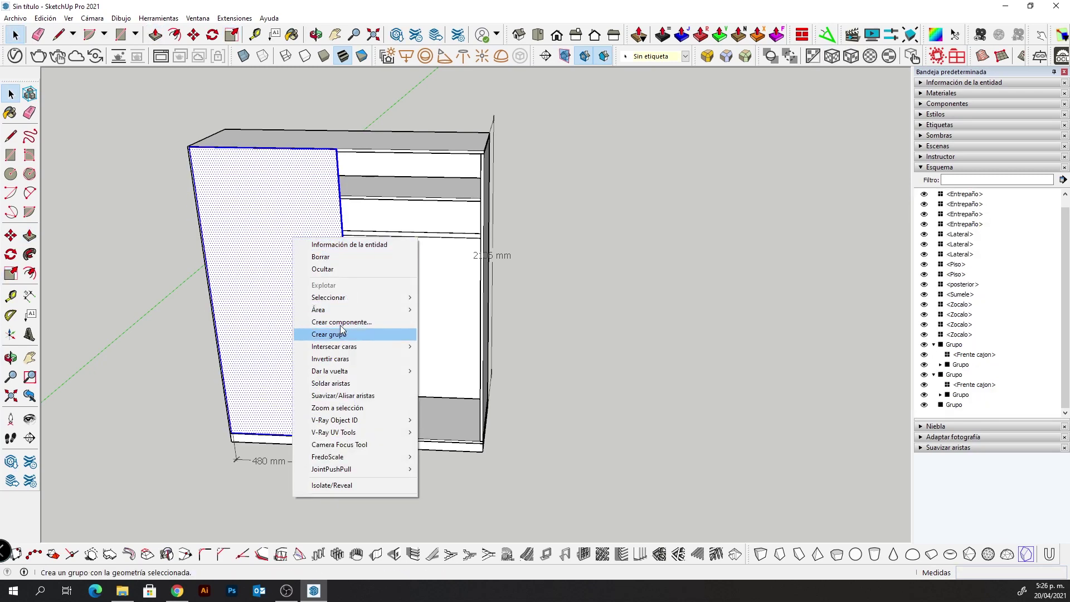
click(341, 322)
text(Puertaclose)
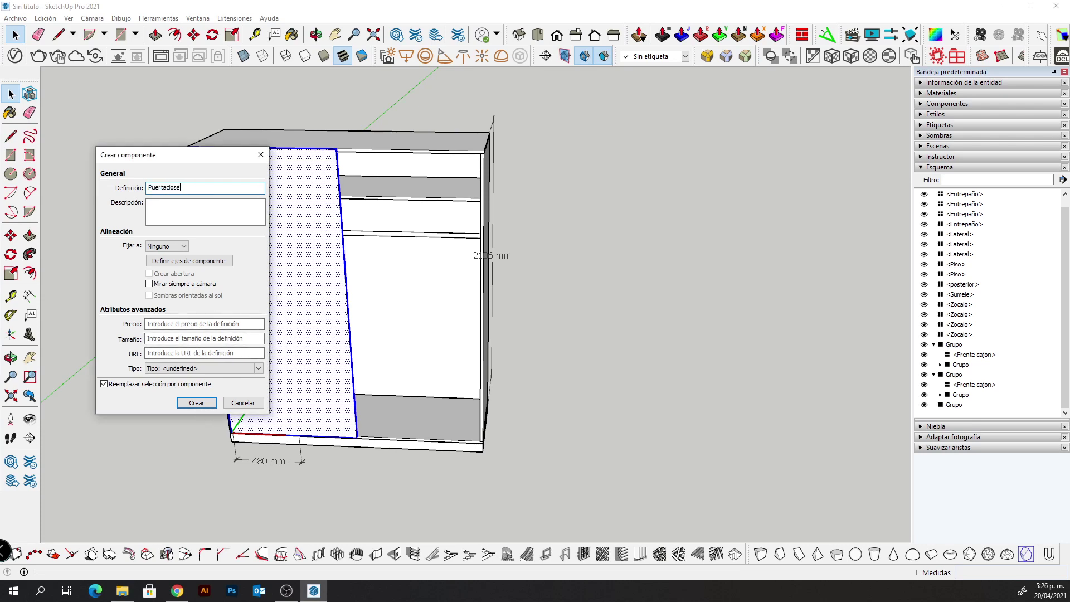
text(t)
click(200, 404)
middle_drag(253, 303, 227, 358)
Copy the Puertacloset door 900 mm to the right to cover the right front
key(m)
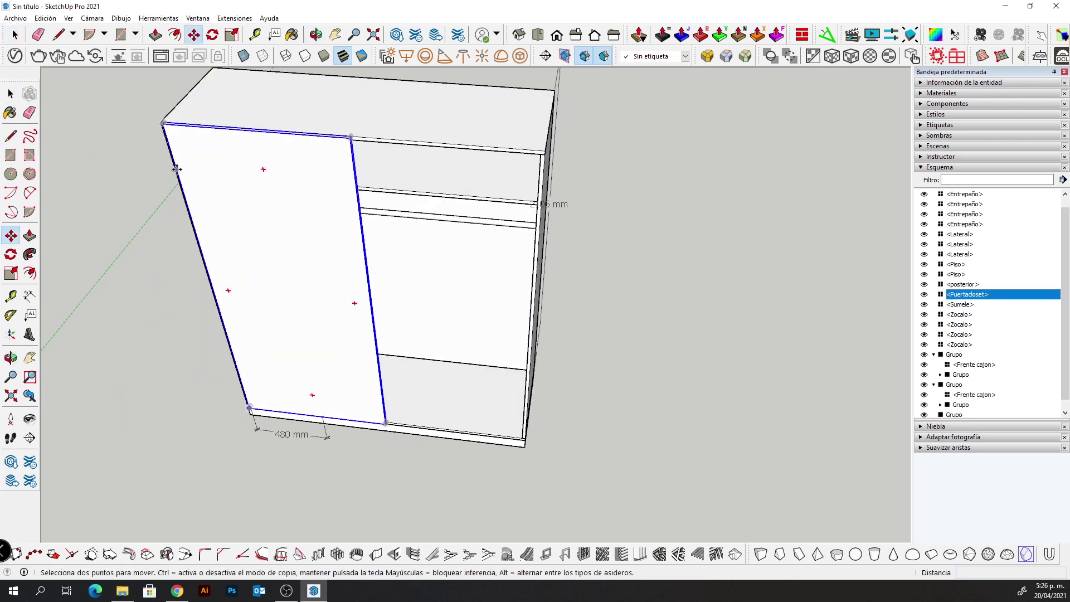
click(162, 122)
key(ctrl)
click(350, 137)
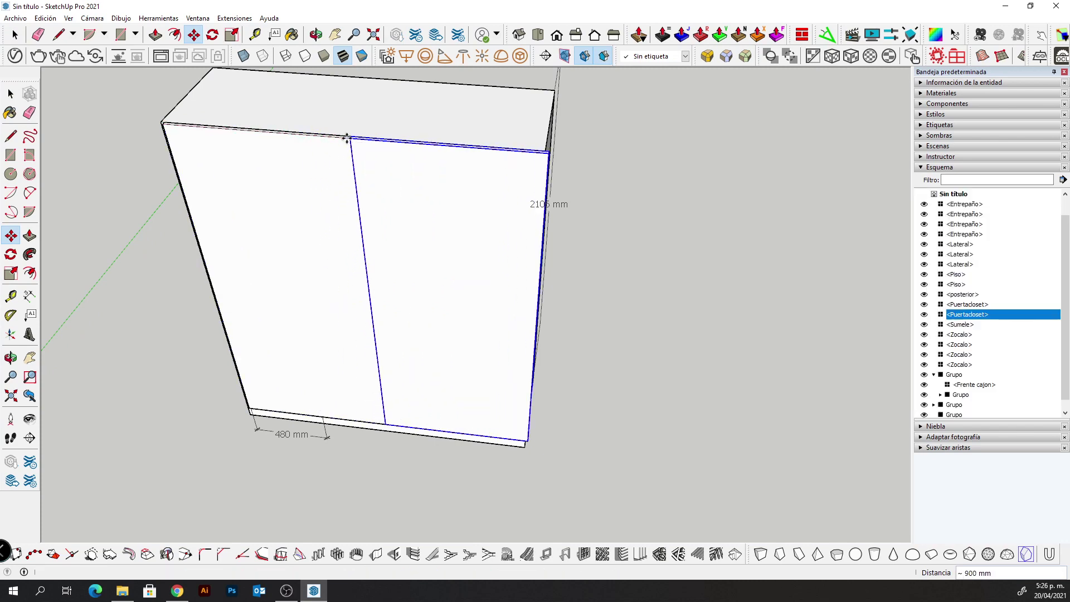
key(space)
Scale both doors together slightly narrower on red and slightly shorter on blue
click(325, 220)
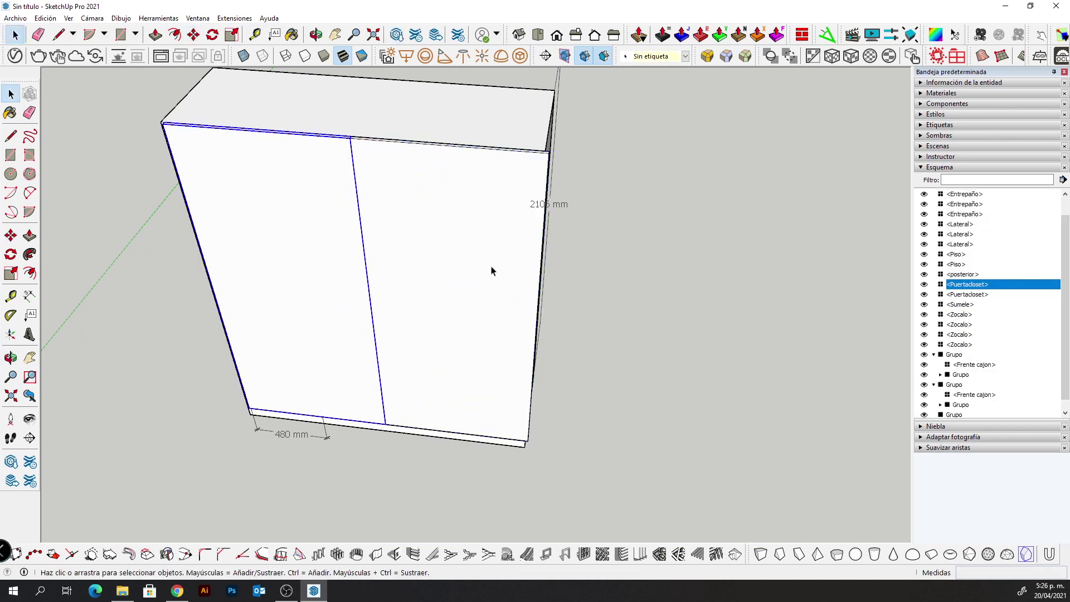
key(s)
middle_drag(555, 323, 478, 335)
scroll(478, 334, up, 1)
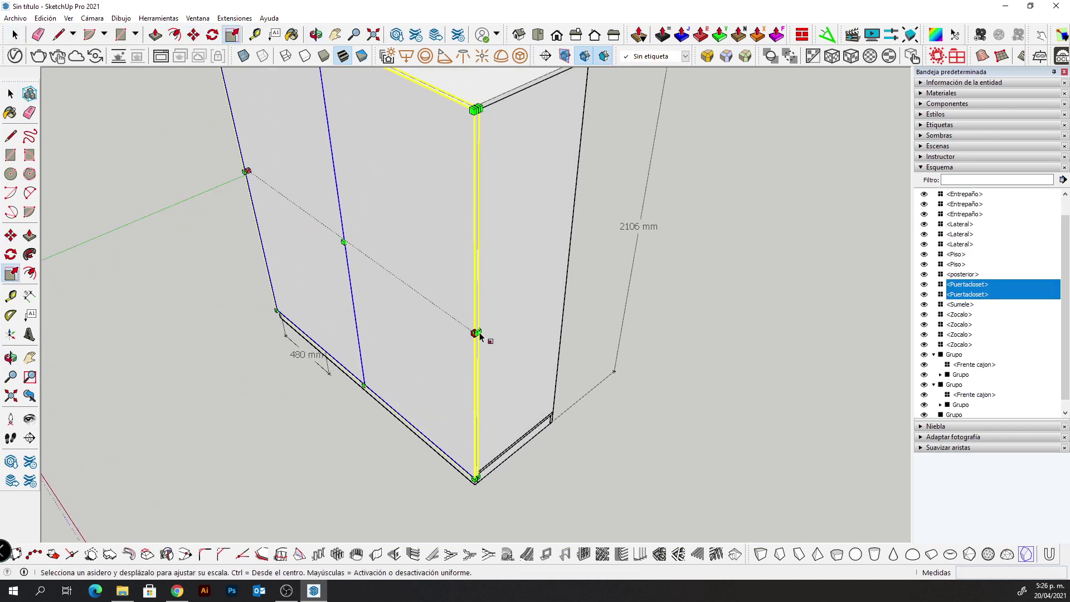
drag(476, 333, 474, 163)
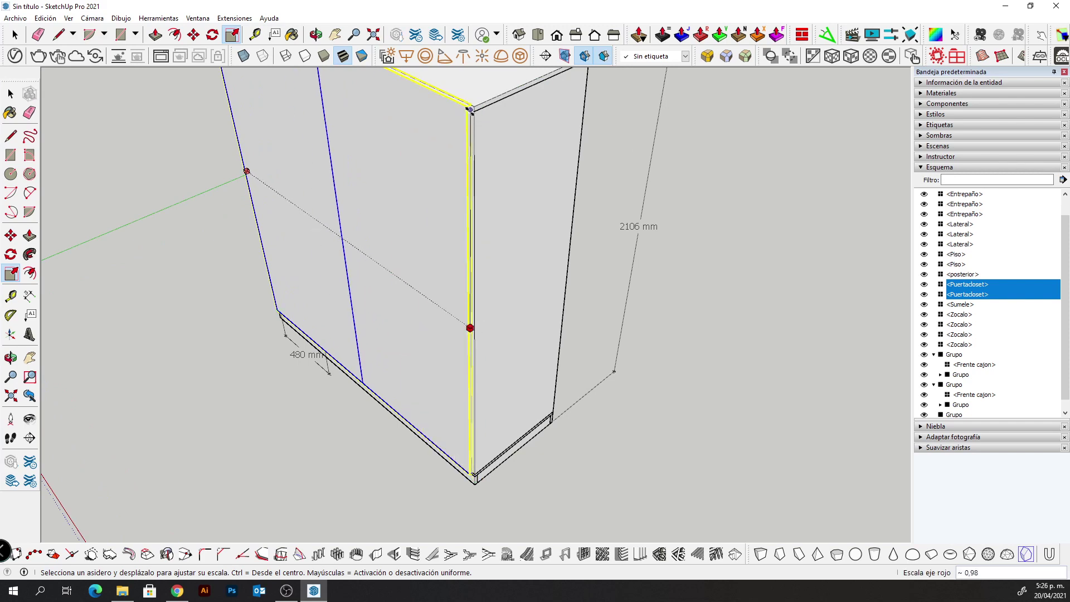
drag(473, 118, 465, 115)
mouse_move(279, 210)
middle_down()
mouse_move(305, 396)
mouse_move(454, 300)
mouse_move(514, 244)
mouse_move(531, 156)
middle_up()
drag(525, 151, 493, 170)
mouse_move(493, 170)
middle_down()
mouse_move(497, 413)
mouse_move(520, 374)
mouse_move(507, 365)
mouse_move(485, 220)
mouse_move(512, 388)
middle_up()
click(511, 388)
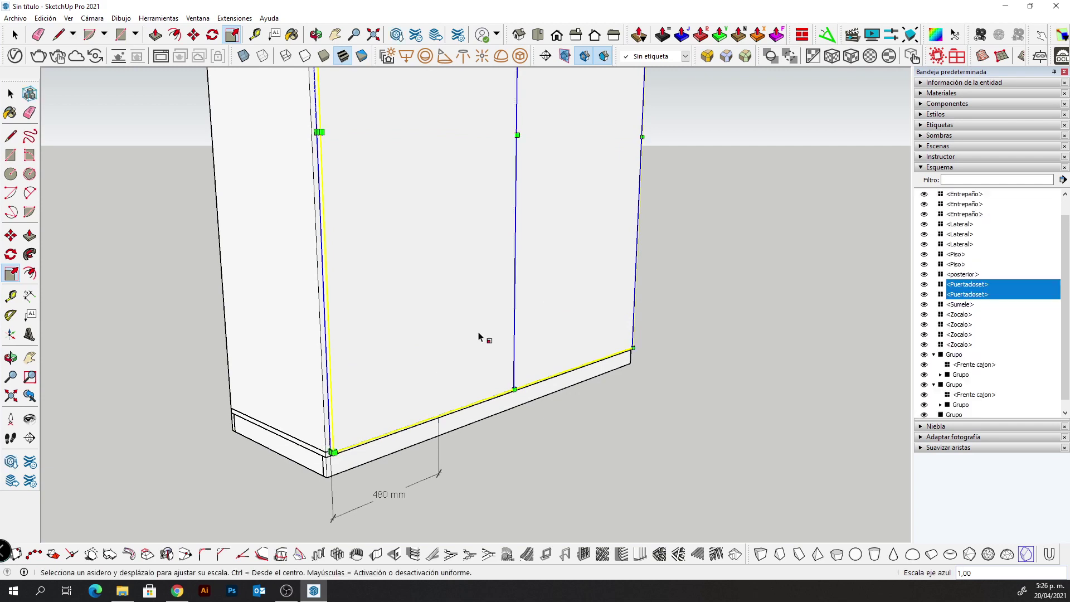
middle_drag(485, 337, 368, 513)
Shift both doors 18 mm
key(m)
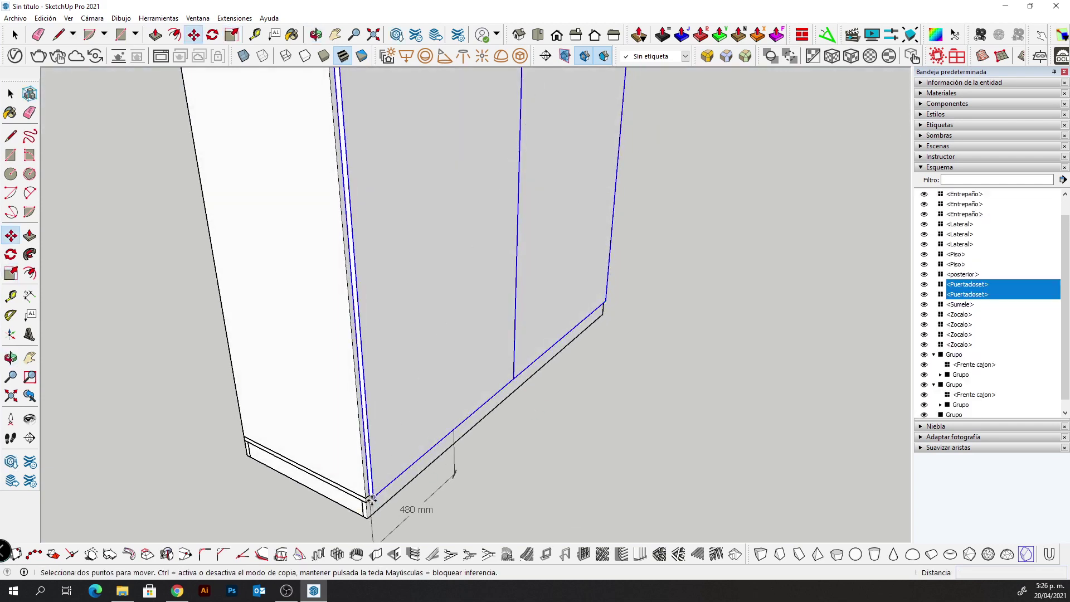
click(371, 496)
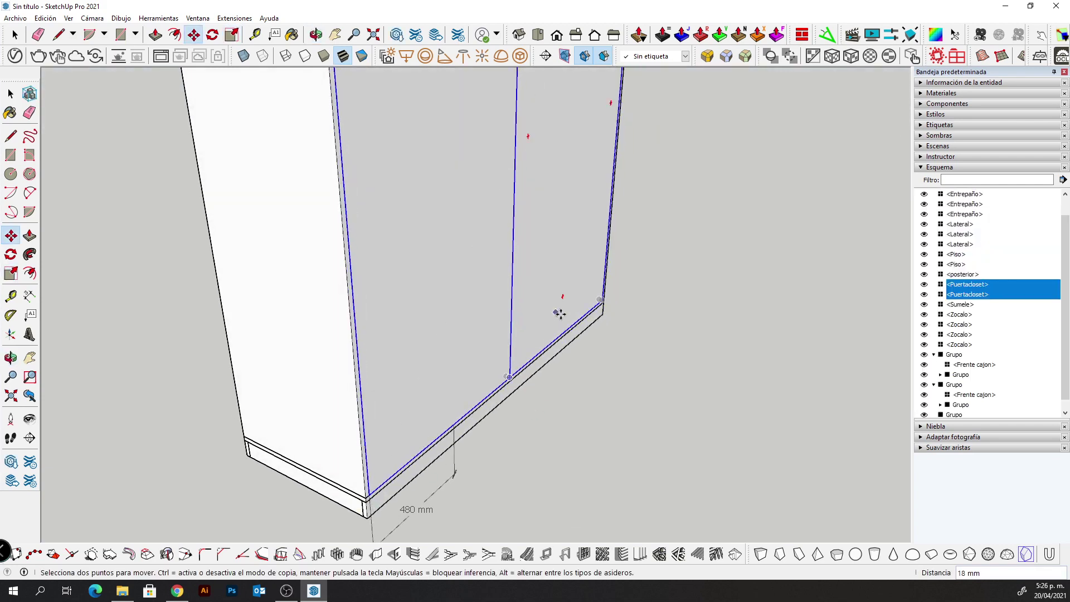
mouse_move(557, 306)
middle_down()
mouse_move(536, 382)
mouse_move(423, 444)
mouse_move(384, 277)
middle_up()
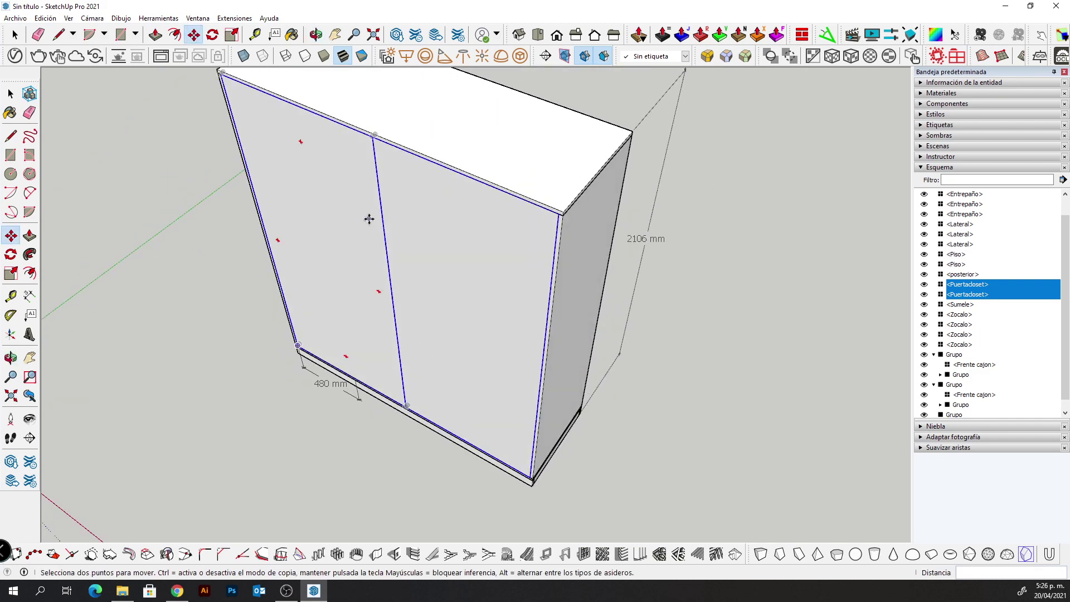
key(space)
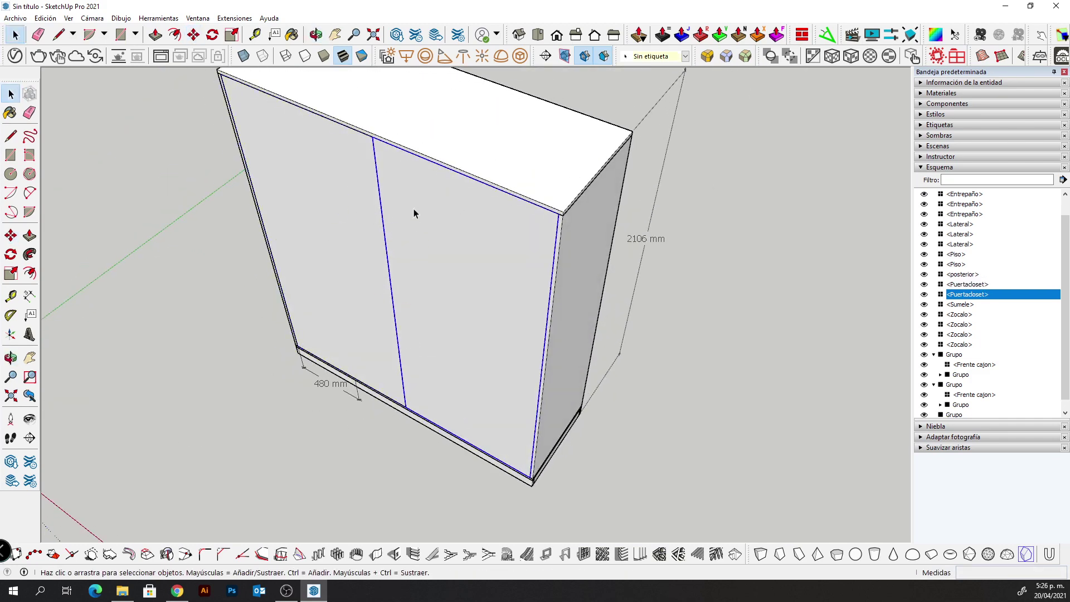
Turn on X-ray and shift one Puertacloset door 18 mm
scroll(377, 219, up, 2)
scroll(393, 201, up, 2)
mouse_move(393, 201)
middle_down()
mouse_move(354, 209)
mouse_move(347, 152)
middle_up()
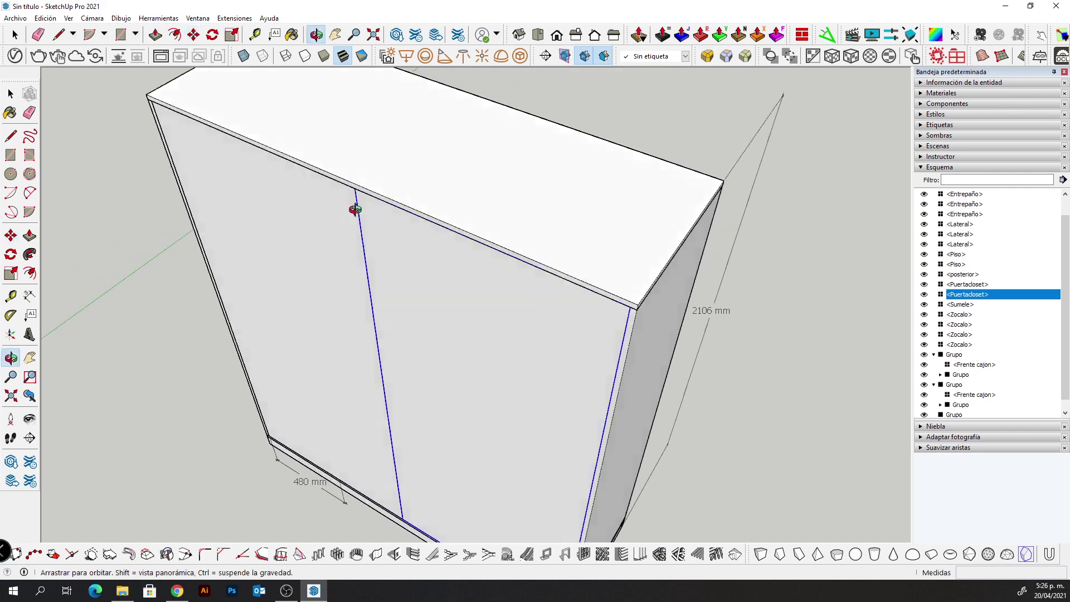
key(m)
key(x)
scroll(357, 223, up, 2)
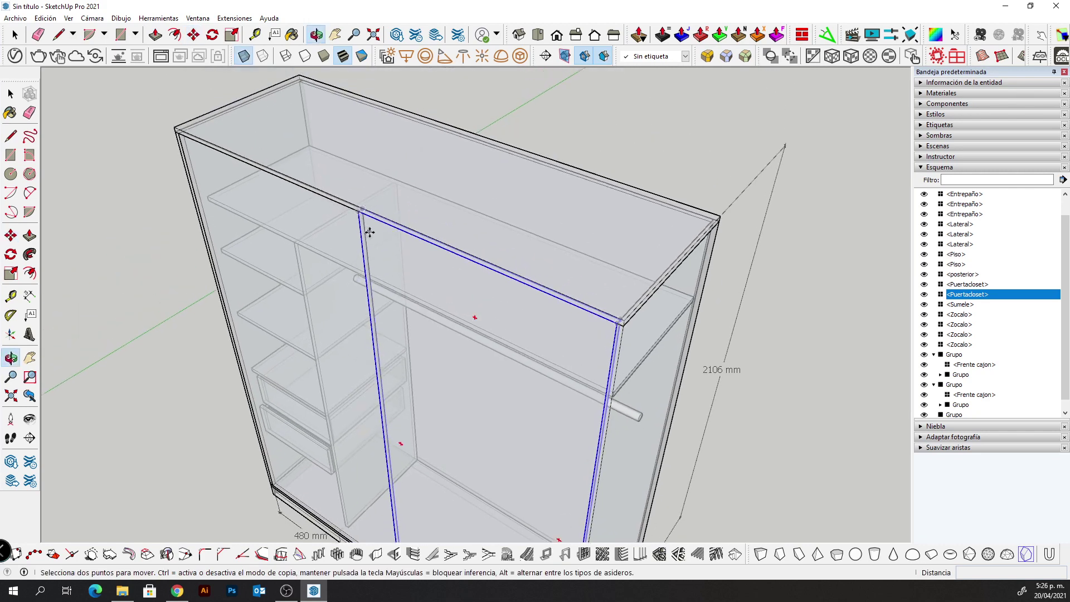
scroll(363, 280, up, 2)
click(360, 247)
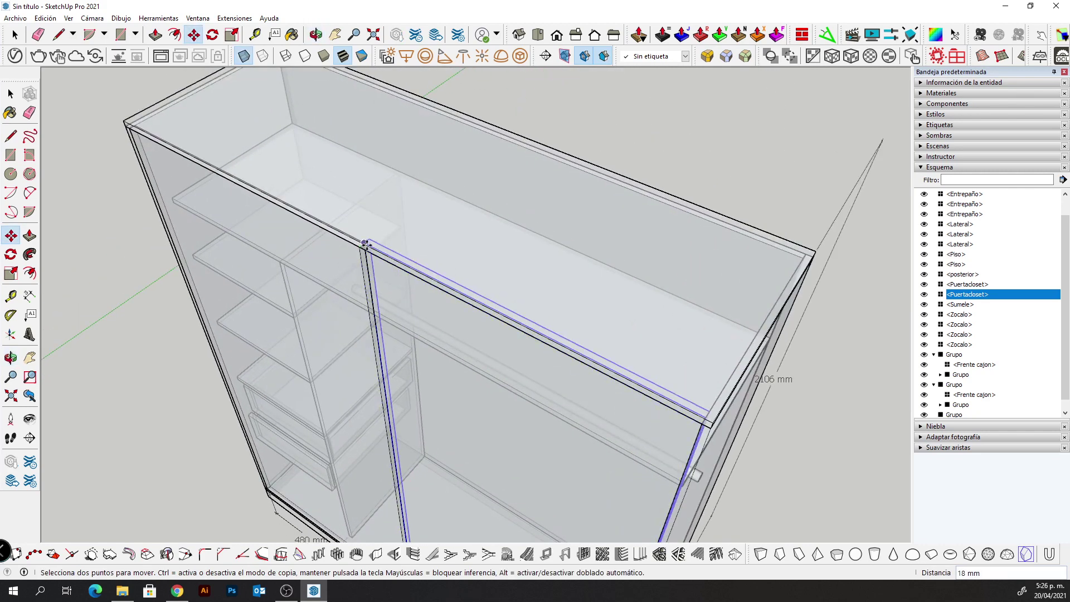
click(365, 243)
scroll(365, 244, down, 2)
mouse_move(432, 411)
middle_down()
mouse_move(312, 351)
mouse_move(327, 351)
mouse_move(346, 317)
middle_up()
scroll(516, 484, up, 2)
Scale the other Puertacloset door's width to fit the front
key(space)
click(353, 329)
key(s)
click(346, 304)
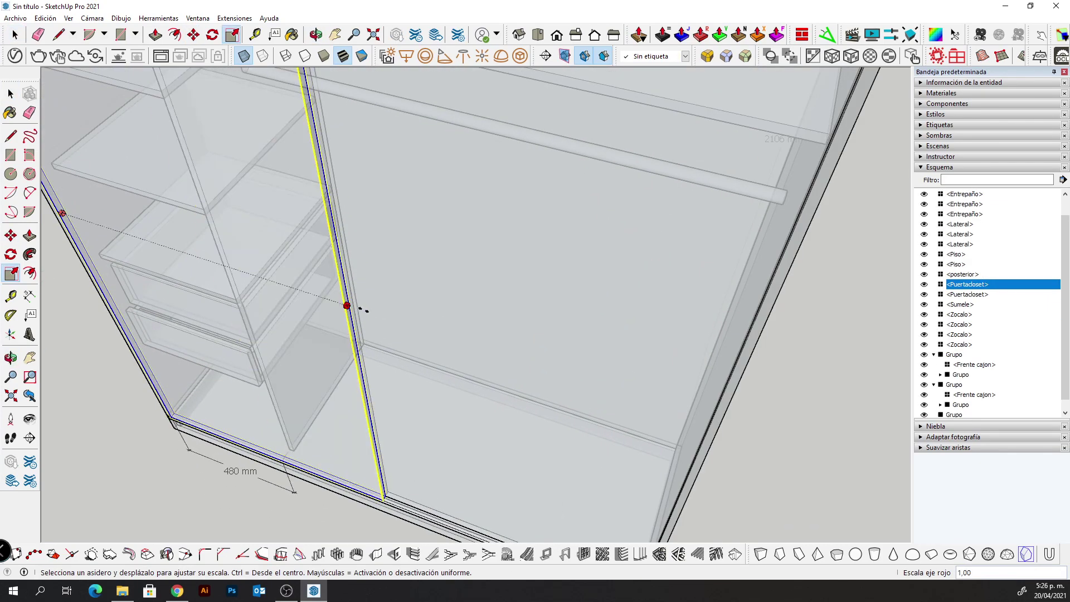
click(379, 312)
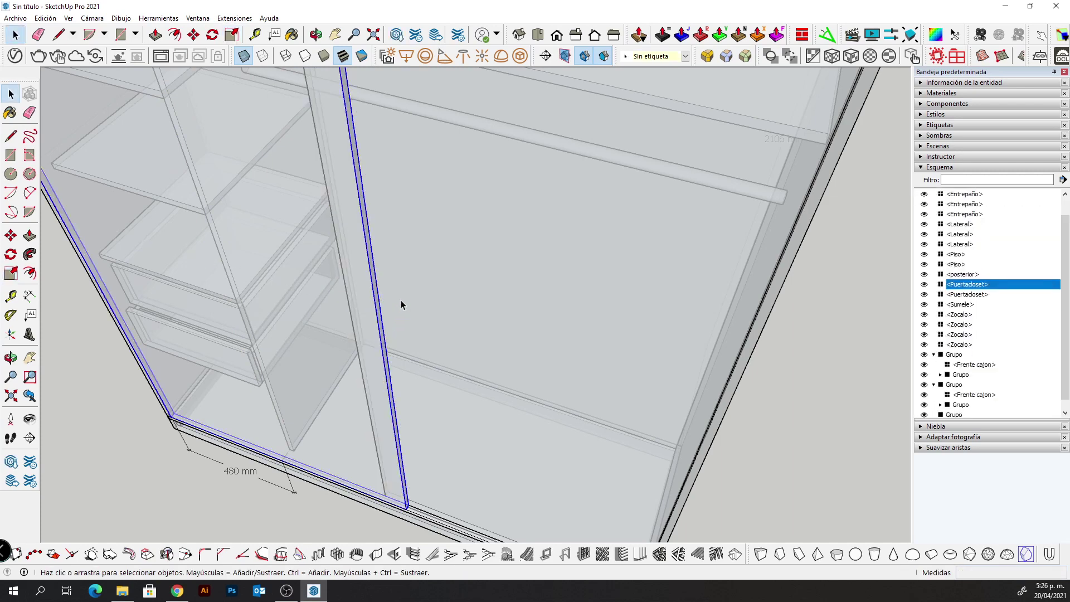
click(401, 304)
key(space)
Move that door into place and view the whole wardrobe
key(m)
click(384, 495)
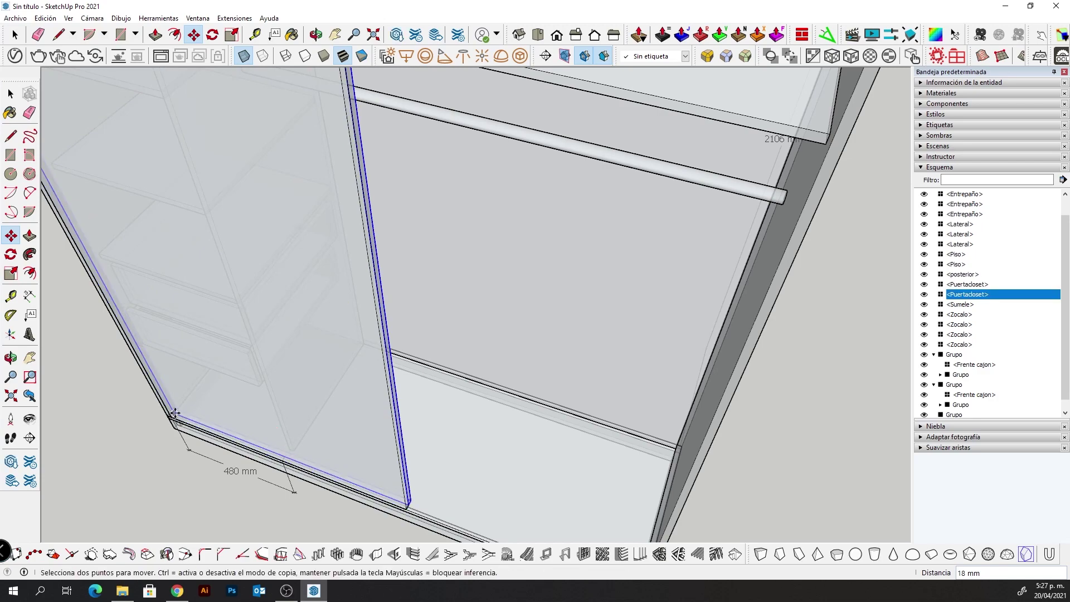
mouse_move(353, 486)
middle_down()
mouse_move(507, 438)
mouse_move(520, 395)
middle_up()
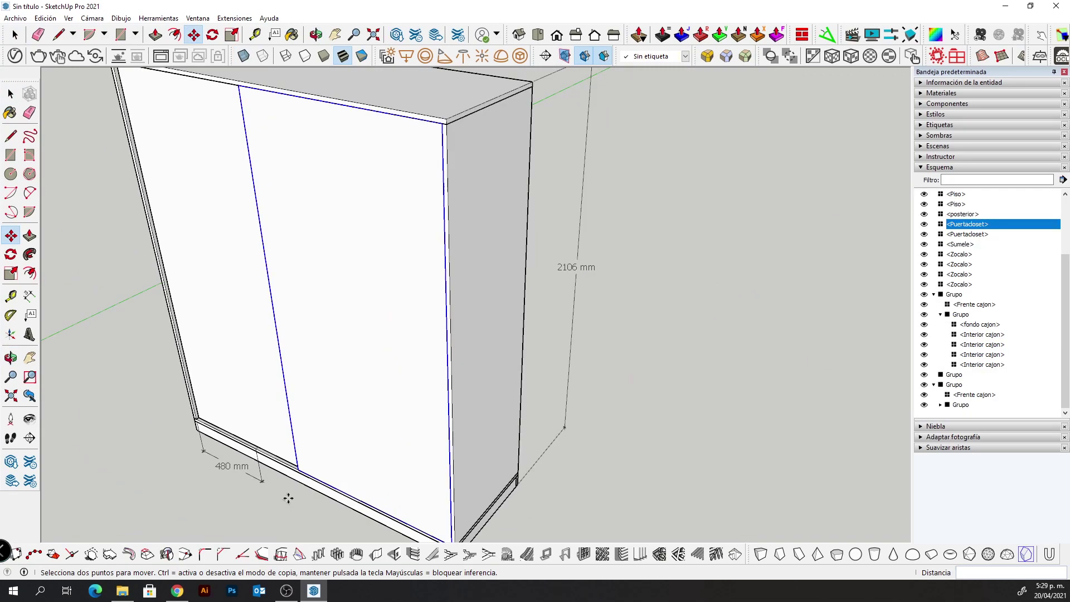
scroll(389, 406, down, 3)
scroll(420, 394, down, 2)
key(space)
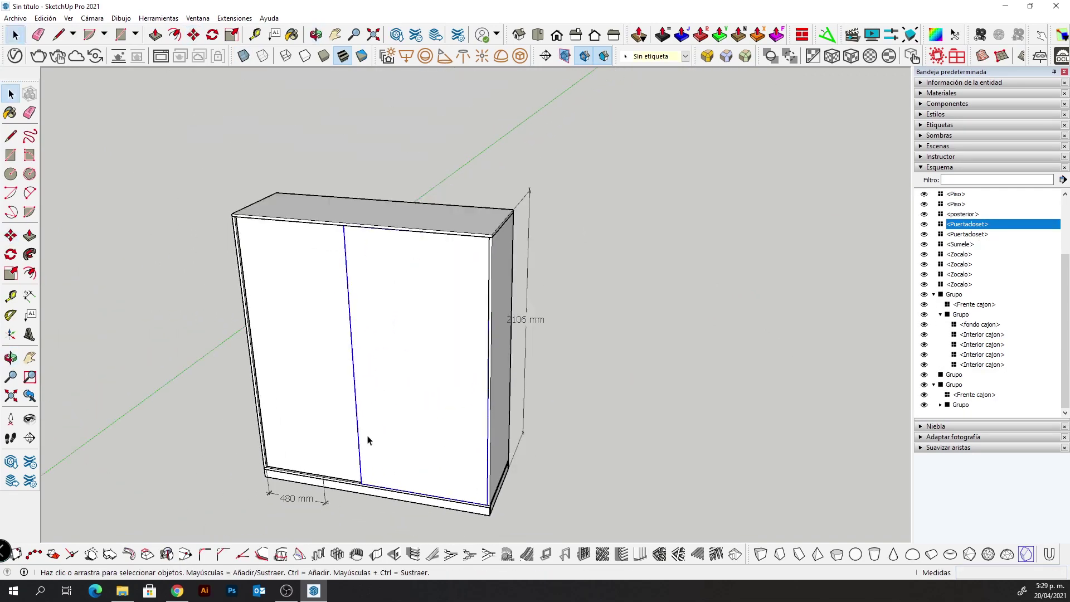
mouse_move(368, 440)
middle_down()
mouse_move(432, 405)
mouse_move(428, 494)
middle_up()
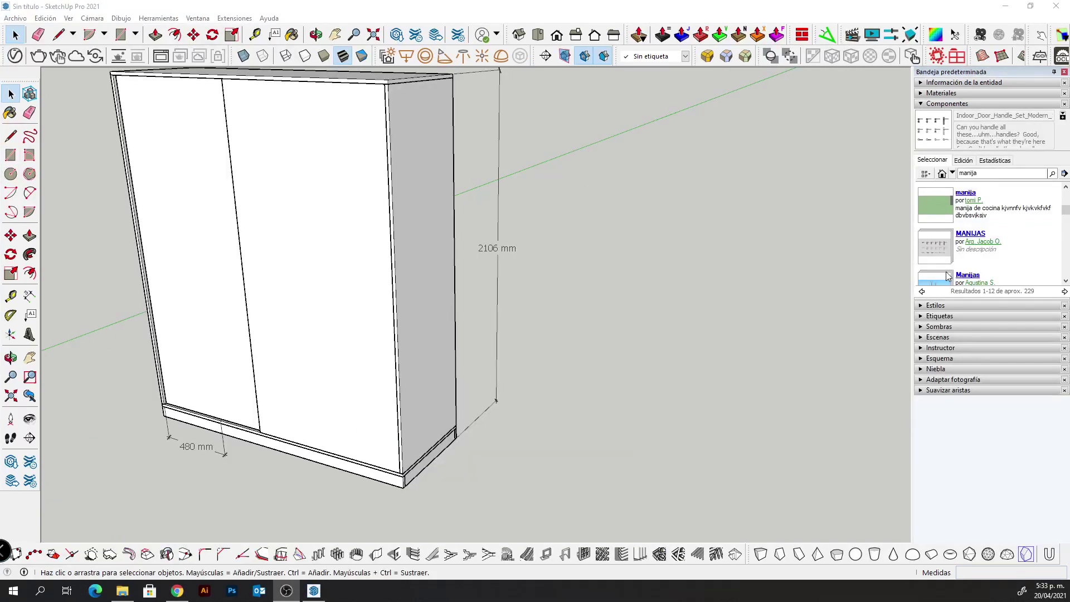
Browse the 3D Warehouse handle results, including MANIJAS, and download DOOR HANDLE
scroll(989, 212, down, 1)
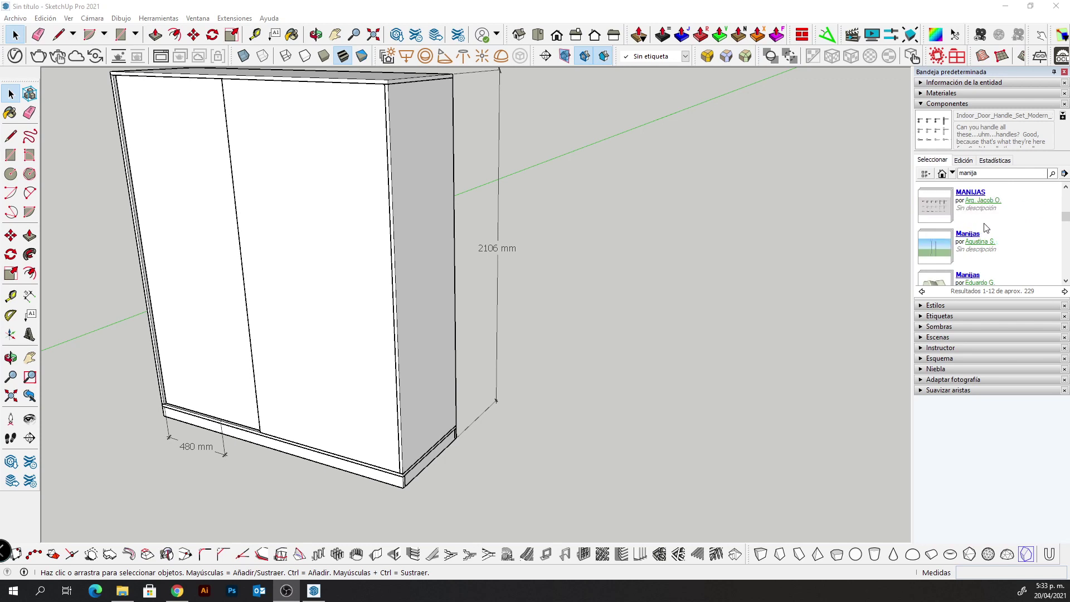
click(937, 256)
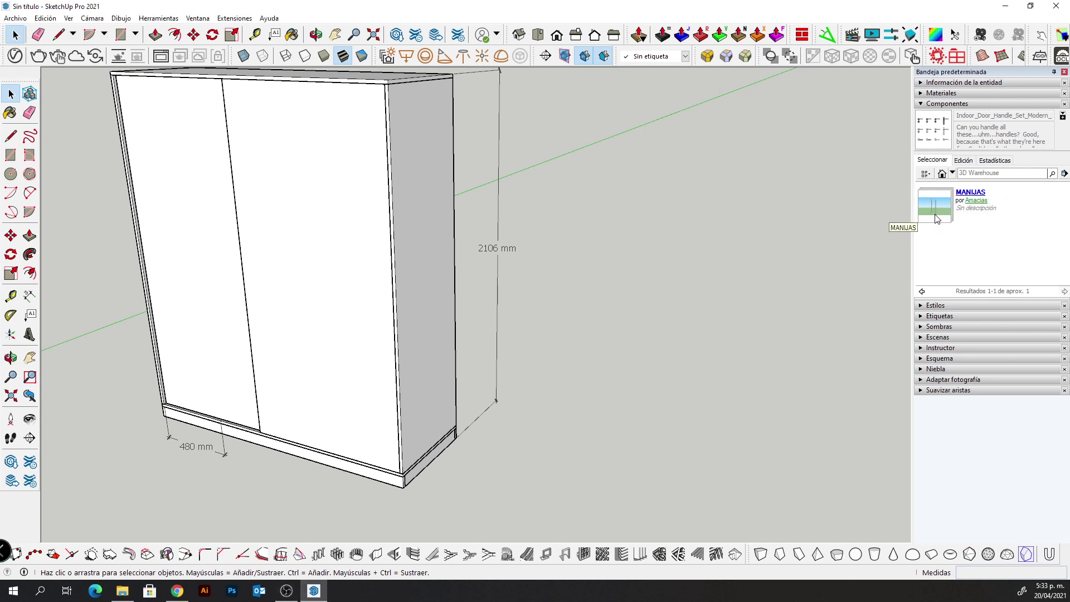
click(937, 219)
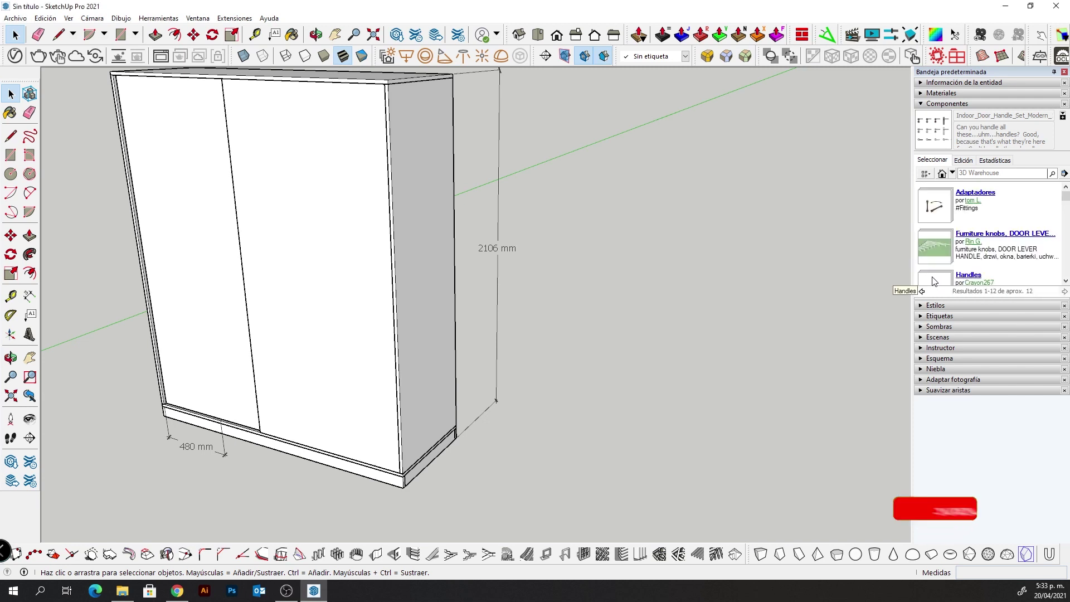
click(941, 256)
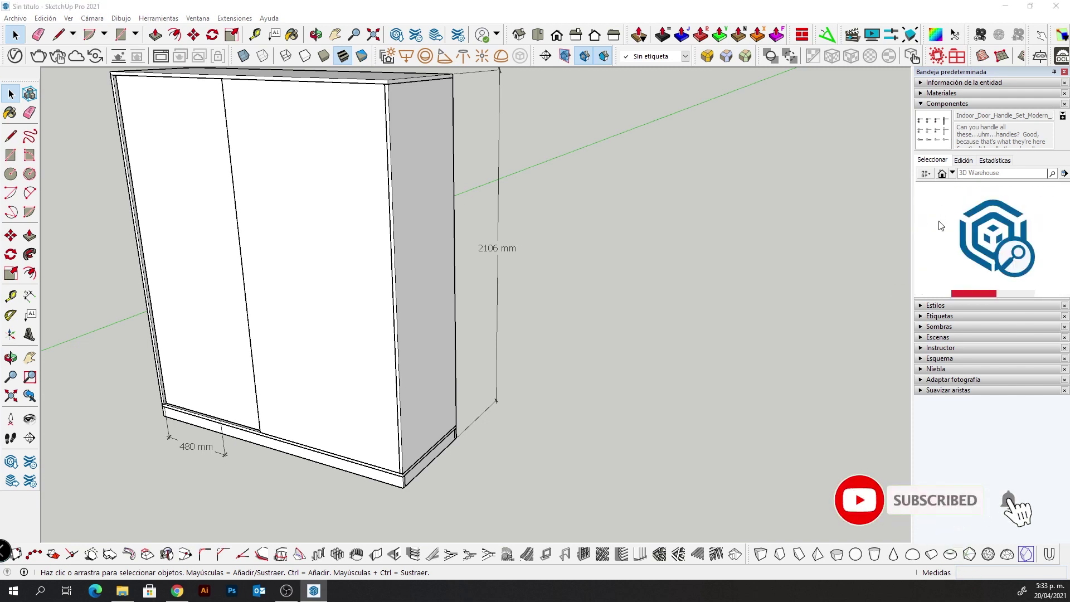
scroll(941, 234, down, 3)
scroll(941, 245, down, 3)
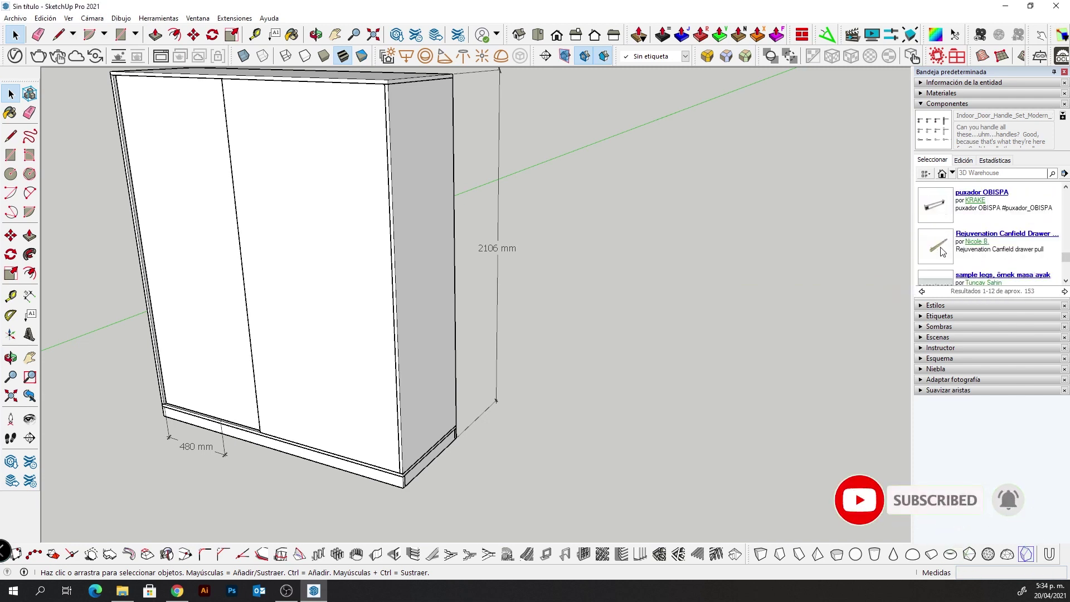
scroll(941, 251, down, 2)
click(936, 245)
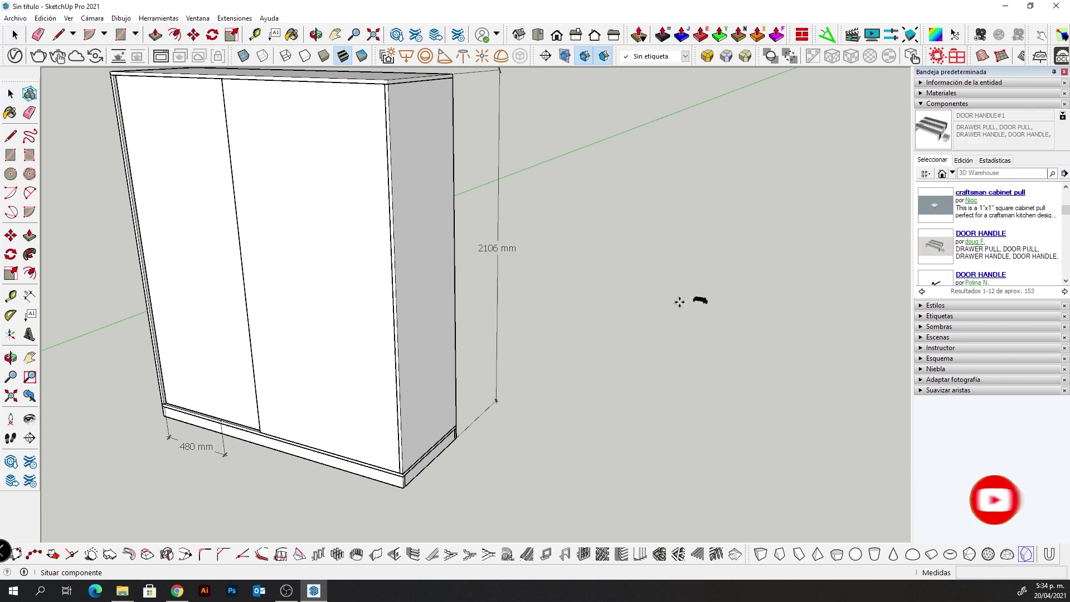
Place the DOOR HANDLE on one door and rotate it upright
click(535, 490)
mouse_move(535, 490)
middle_down()
mouse_move(271, 410)
mouse_move(727, 450)
middle_up()
key(q)
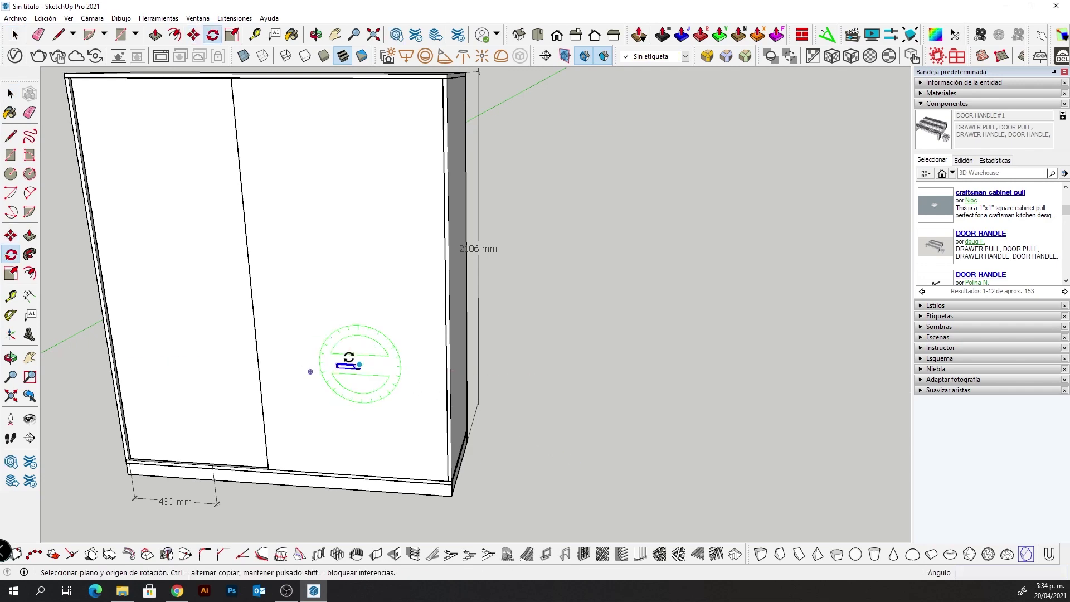
scroll(357, 346, up, 3)
scroll(383, 423, up, 5)
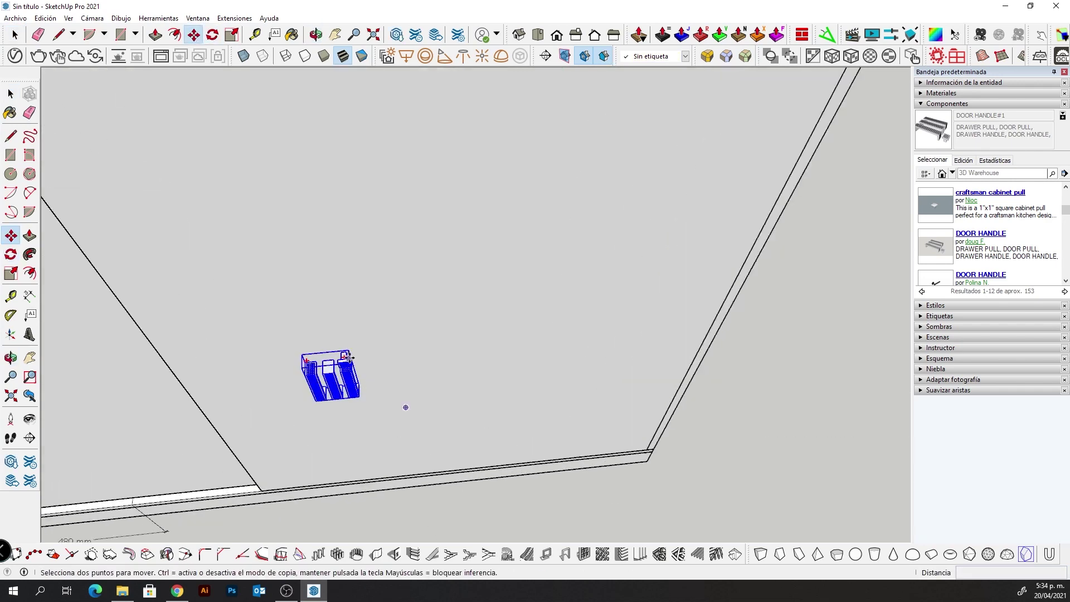
key(space)
mouse_move(656, 347)
middle_down()
mouse_move(519, 384)
mouse_move(557, 367)
middle_up()
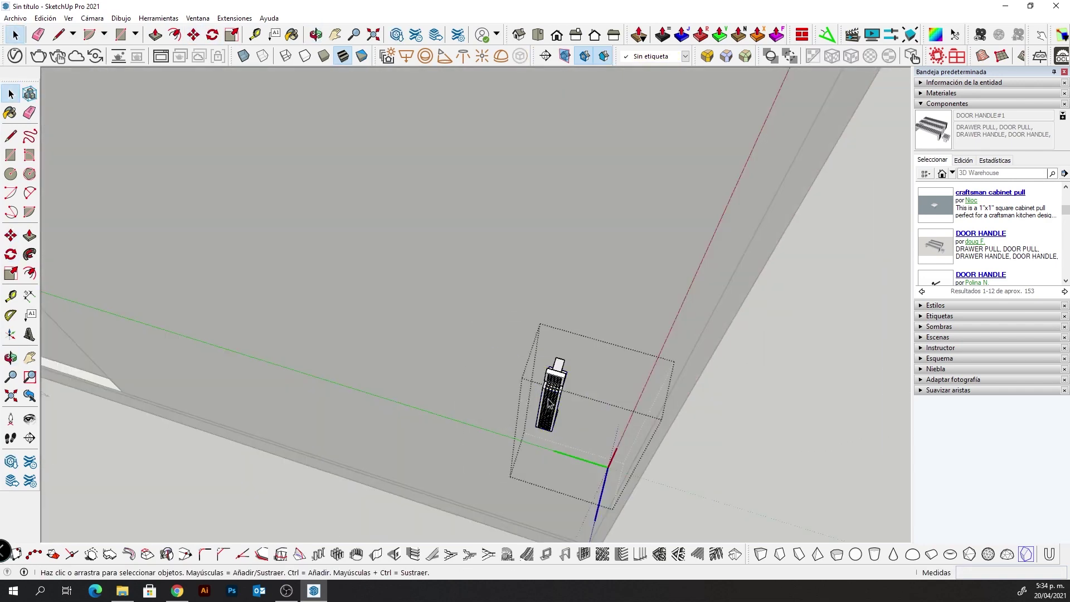
scroll(557, 368, up, 3)
scroll(561, 361, up, 3)
Copy the handle onto the other door near its outer edge
key(m)
click(561, 361)
scroll(607, 311, down, 3)
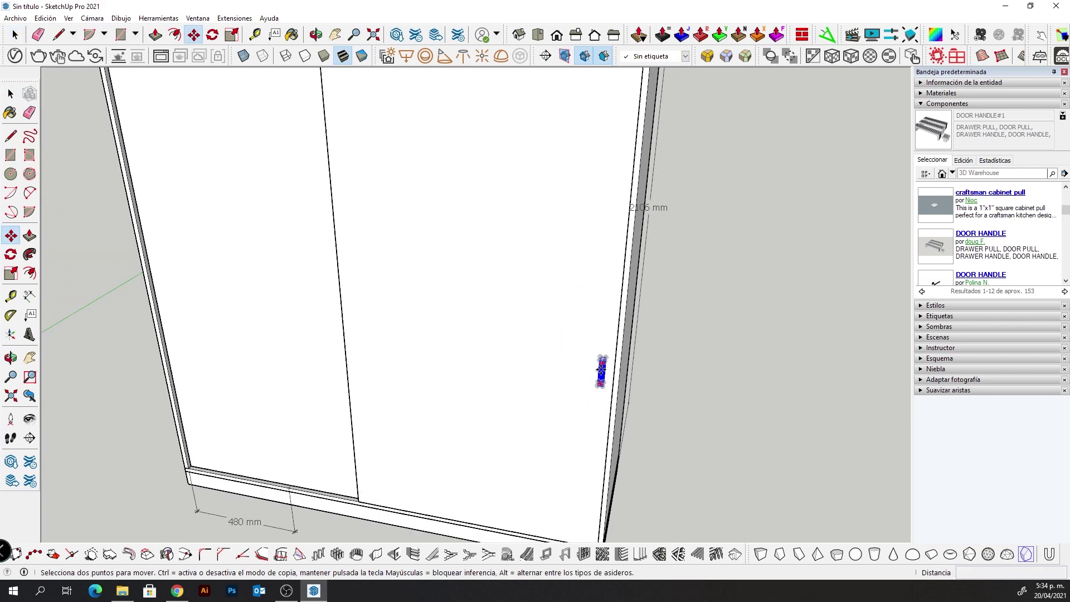
key(ctrl)
click(175, 279)
scroll(218, 378, up, 3)
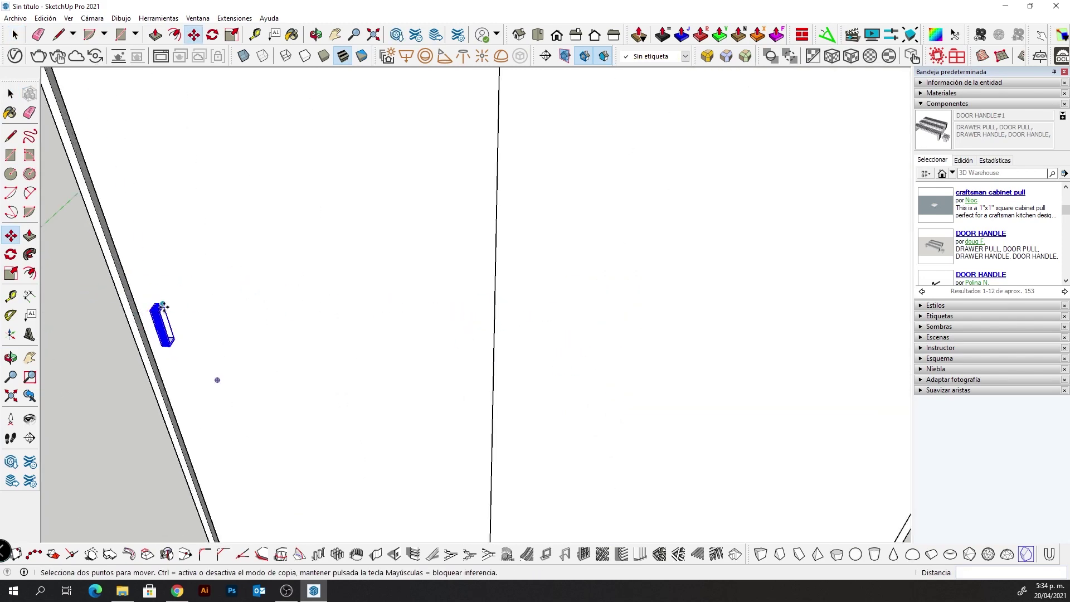
scroll(218, 334, up, 2)
scroll(214, 240, up, 2)
scroll(215, 240, down, 3)
Orbit around the two-door wardrobe to check the handles, then deselect
key(space)
middle_drag(279, 276, 685, 283)
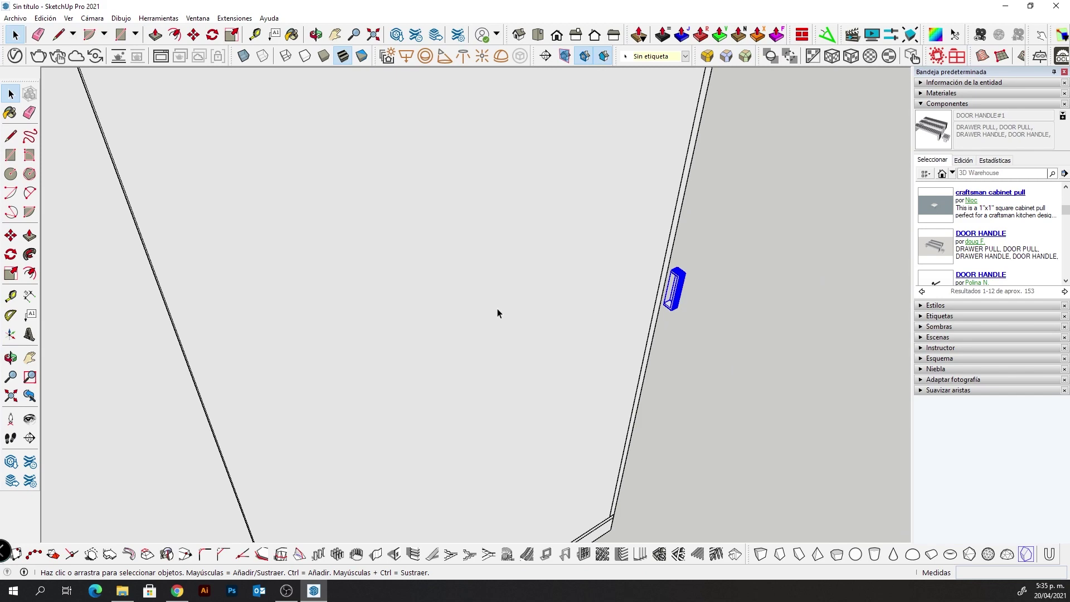
scroll(501, 334, down, 10)
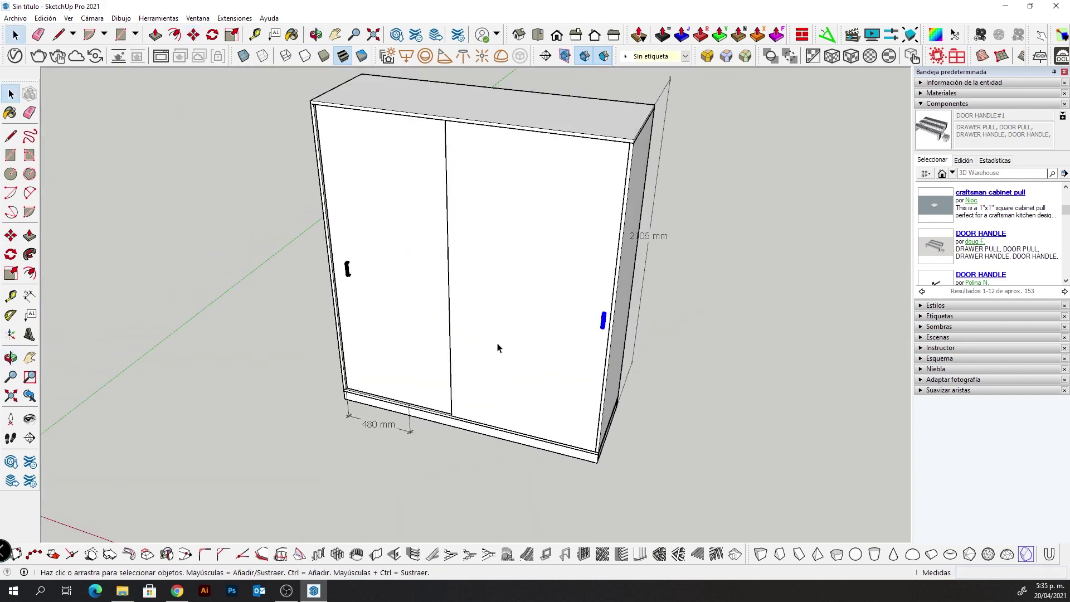
scroll(497, 347, down, 2)
scroll(457, 370, down, 3)
middle_drag(480, 398, 344, 216)
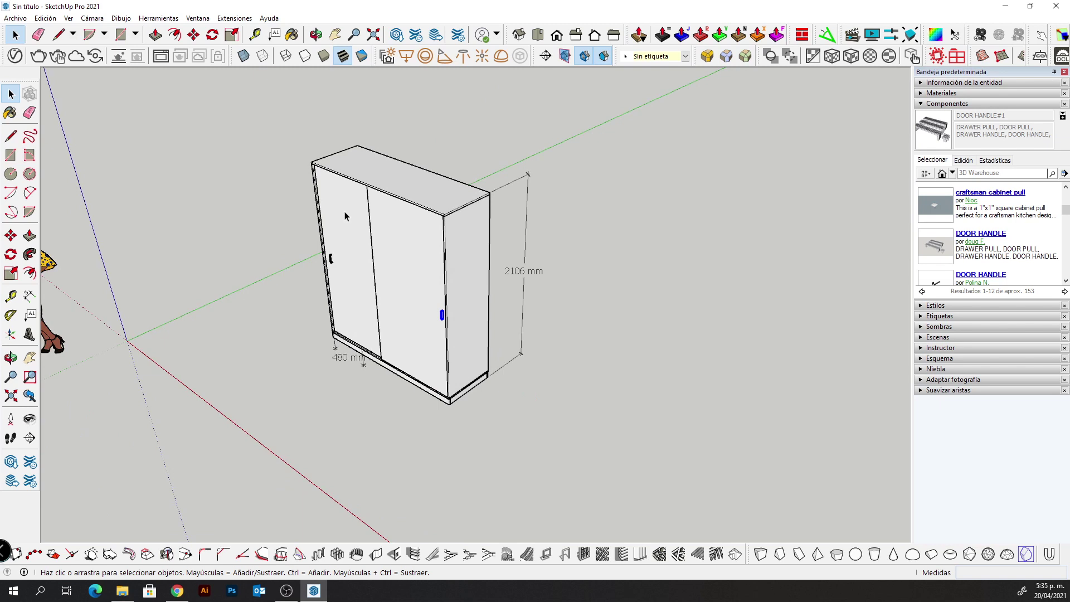
click(385, 433)
Window-select the whole wardrobe and maximize OpenCutList to show Listado de partes
middle_drag(386, 421, 411, 409)
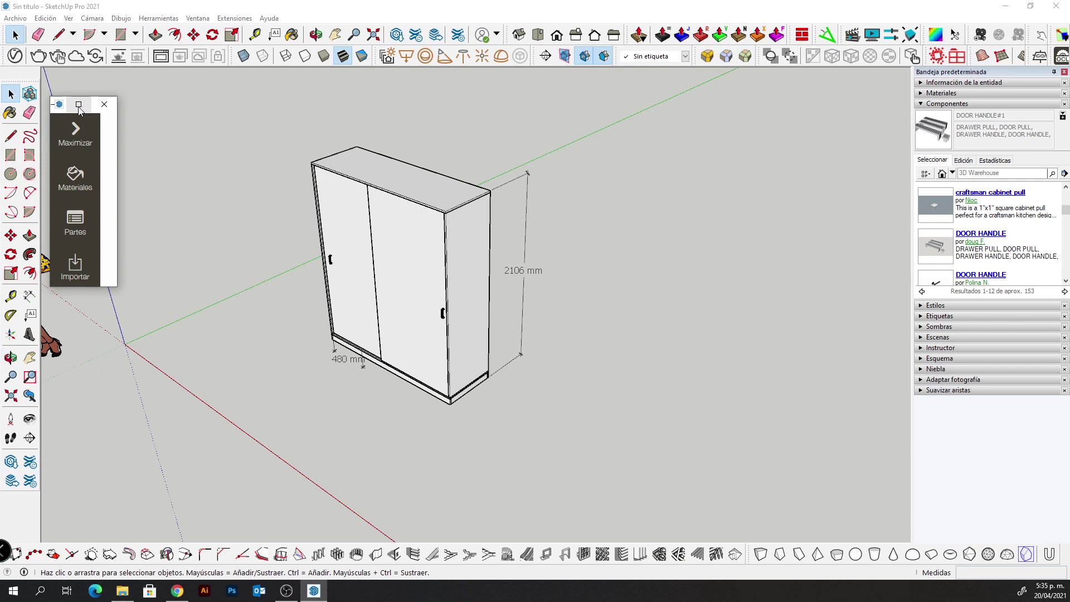
drag(282, 111, 493, 404)
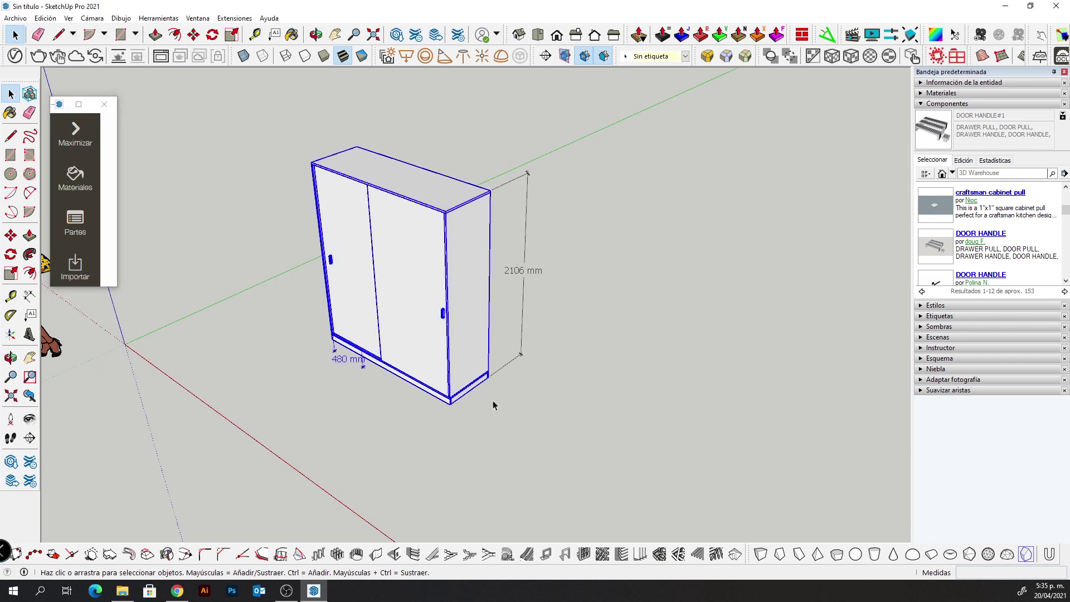
scroll(429, 309, up, 2)
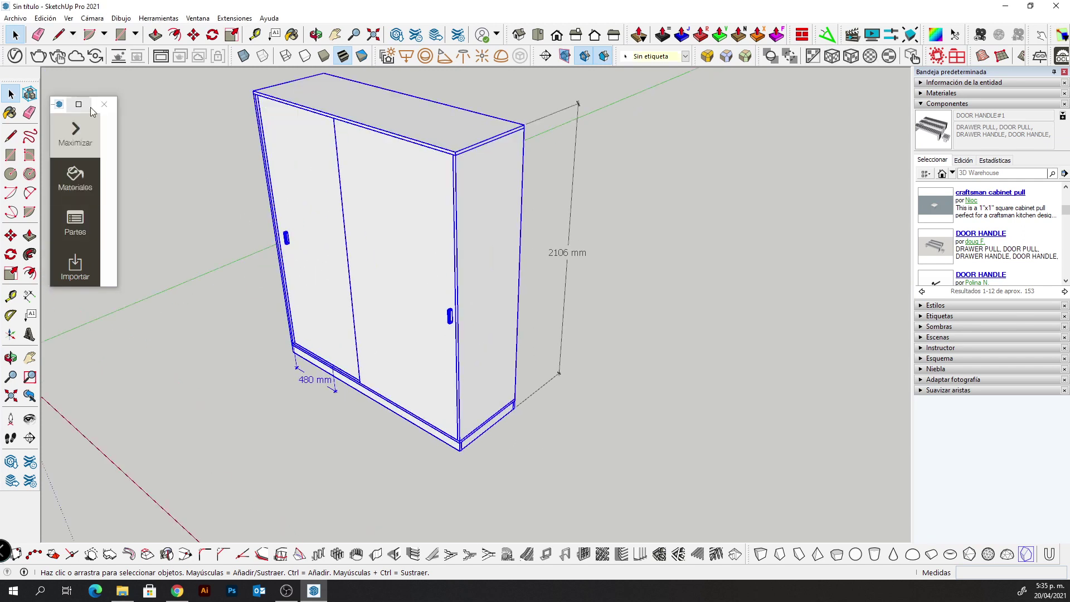
click(76, 137)
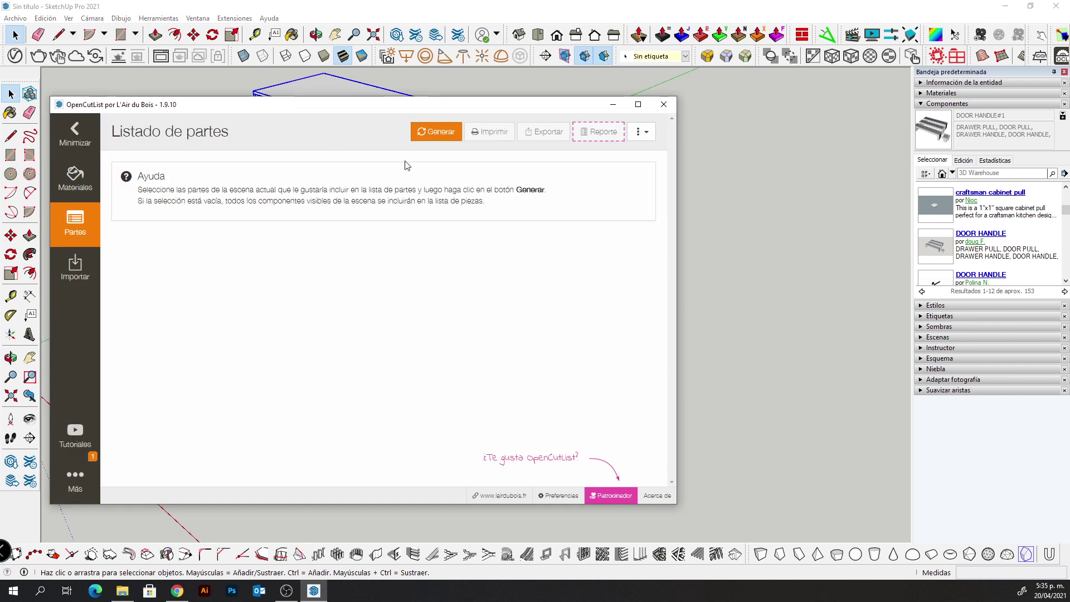
Paint the wardrobe with Color M01 from the Colores collection and refresh OpenCutList's Materiales
click(75, 177)
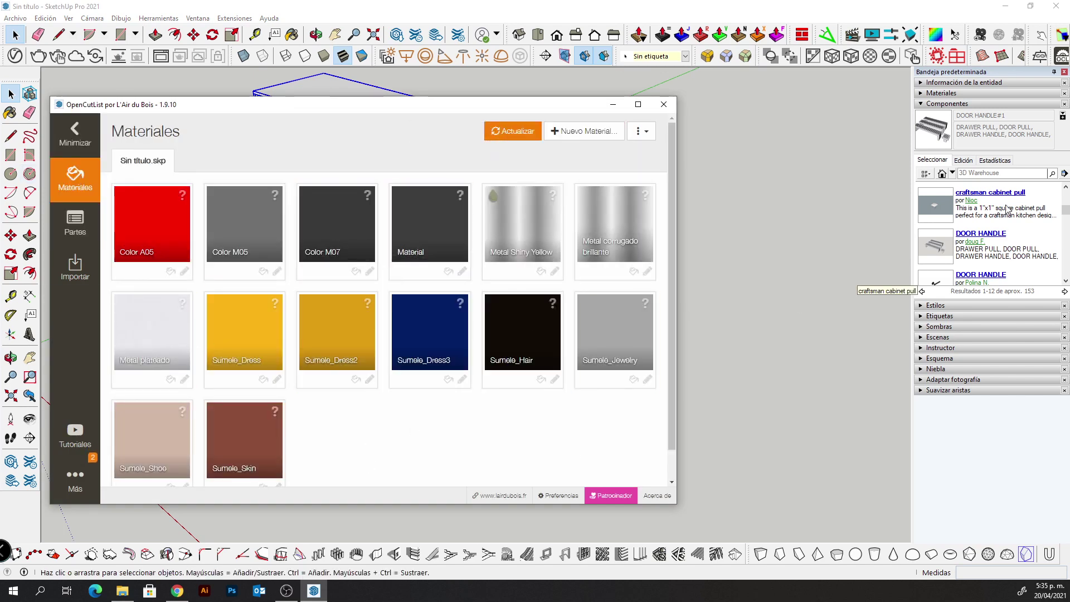
click(952, 165)
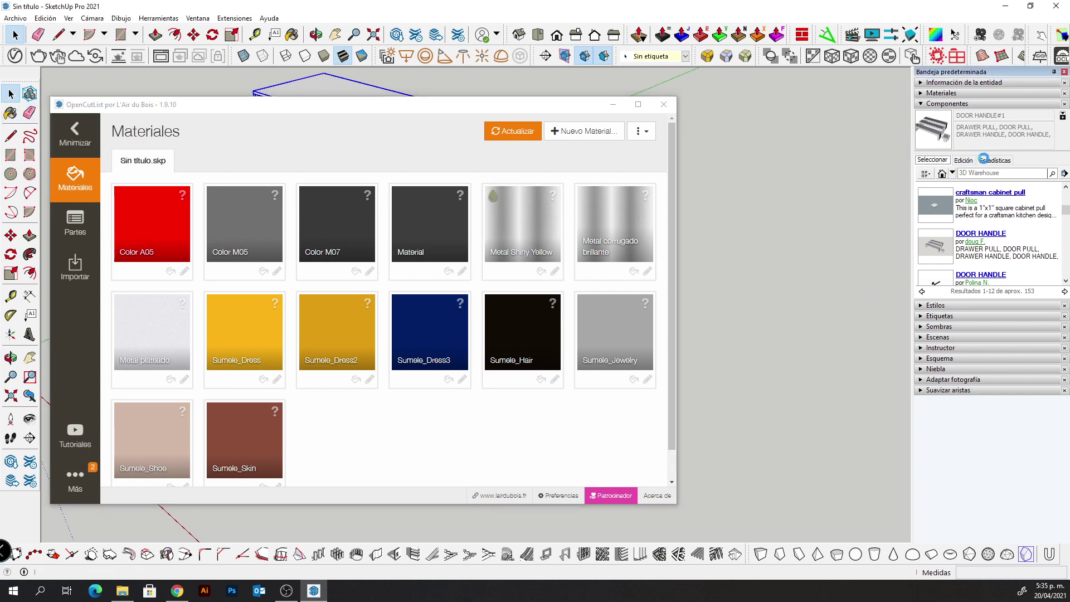
click(957, 165)
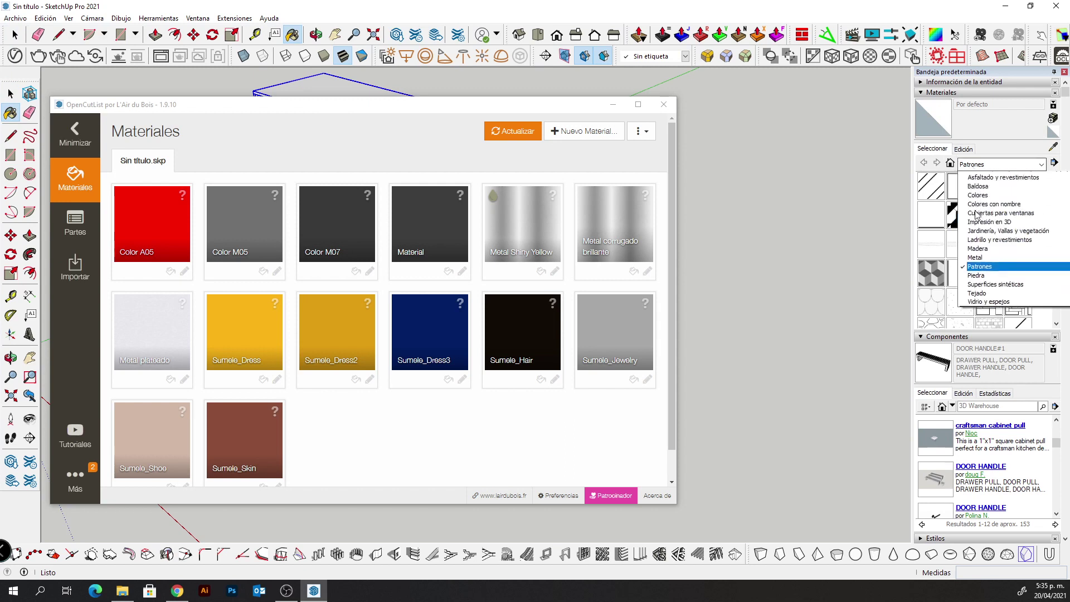
click(981, 208)
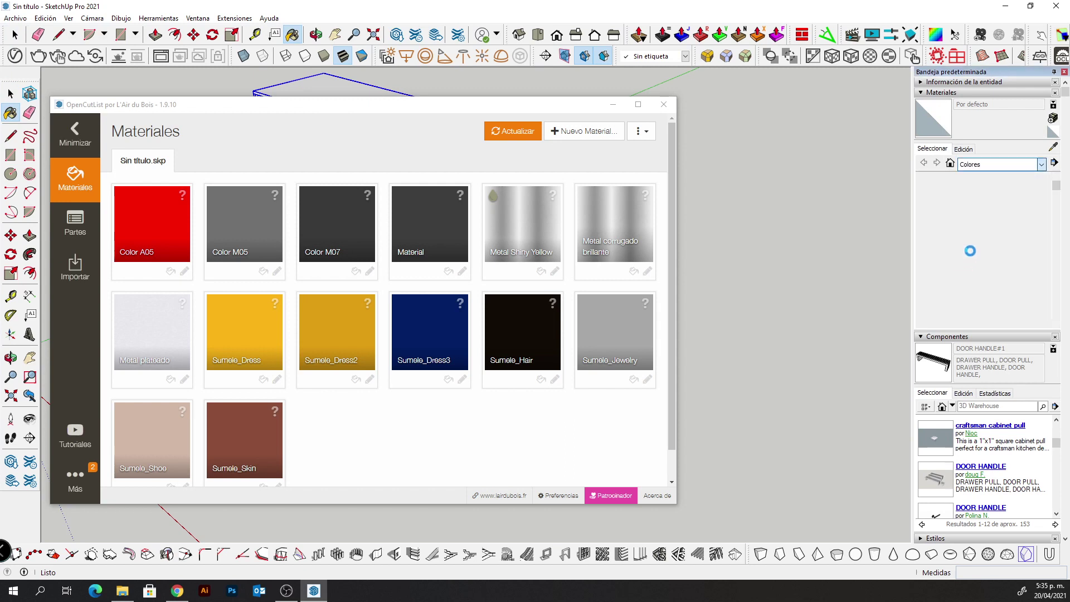
scroll(970, 251, down, 3)
scroll(970, 251, down, 3)
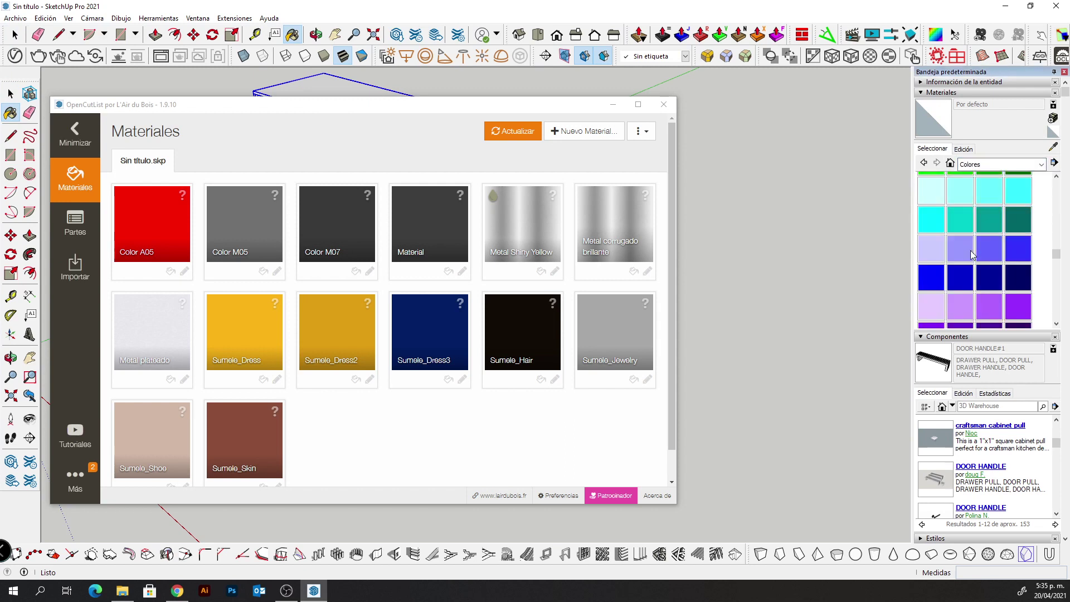
scroll(970, 251, down, 3)
click(969, 221)
click(319, 83)
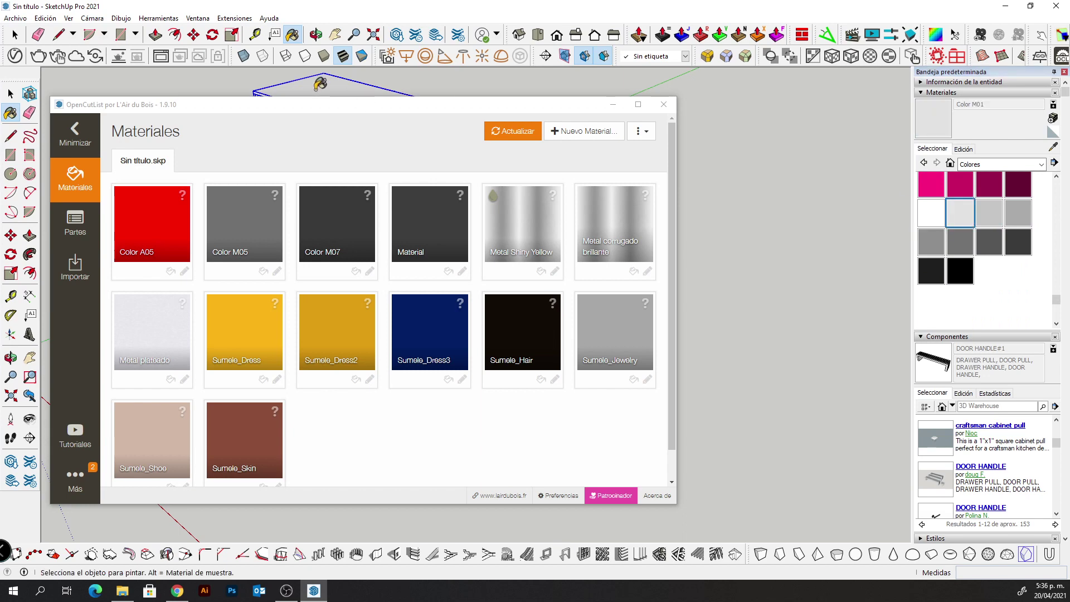
click(511, 204)
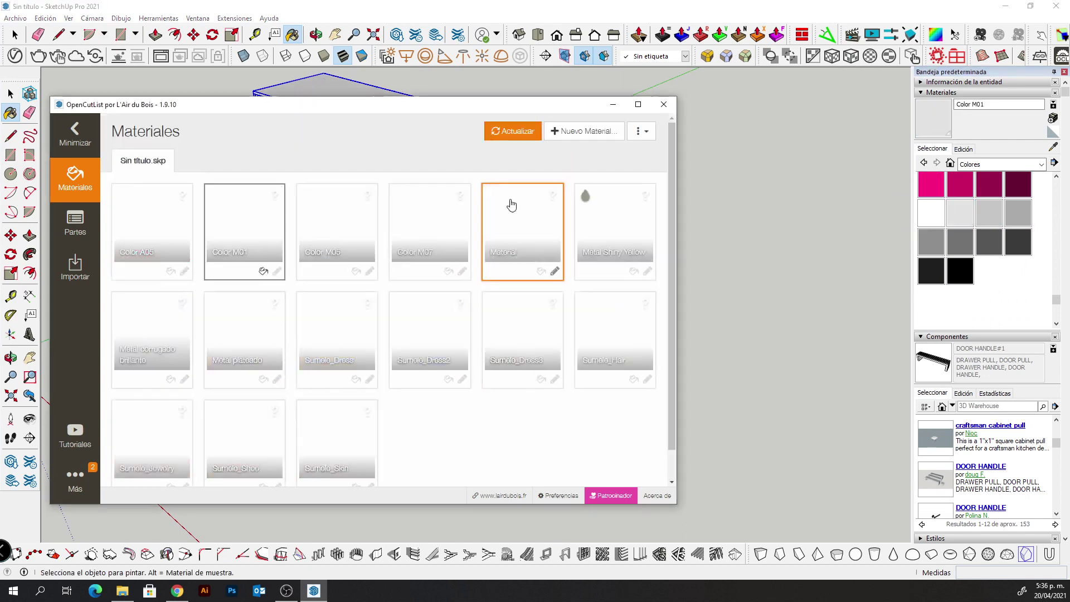
Rename the Color M01 material to Melamina blanca
click(222, 229)
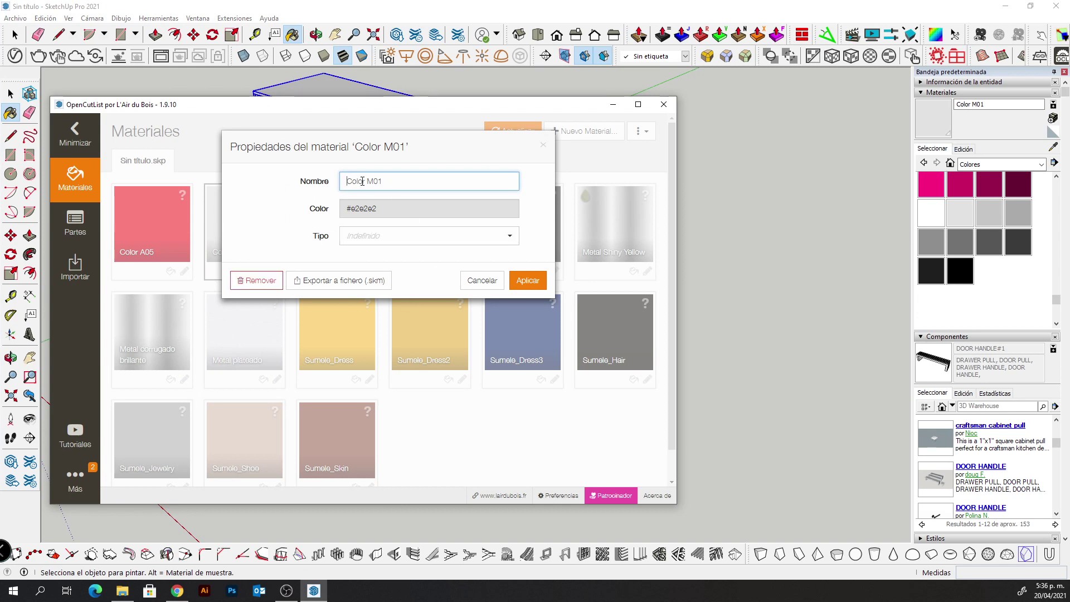
drag(390, 181, 315, 182)
text(Melm)
key(BackSpace)
key(BackSpace)
key(BackSpace)
key(BackSpace)
text(amina blanca)
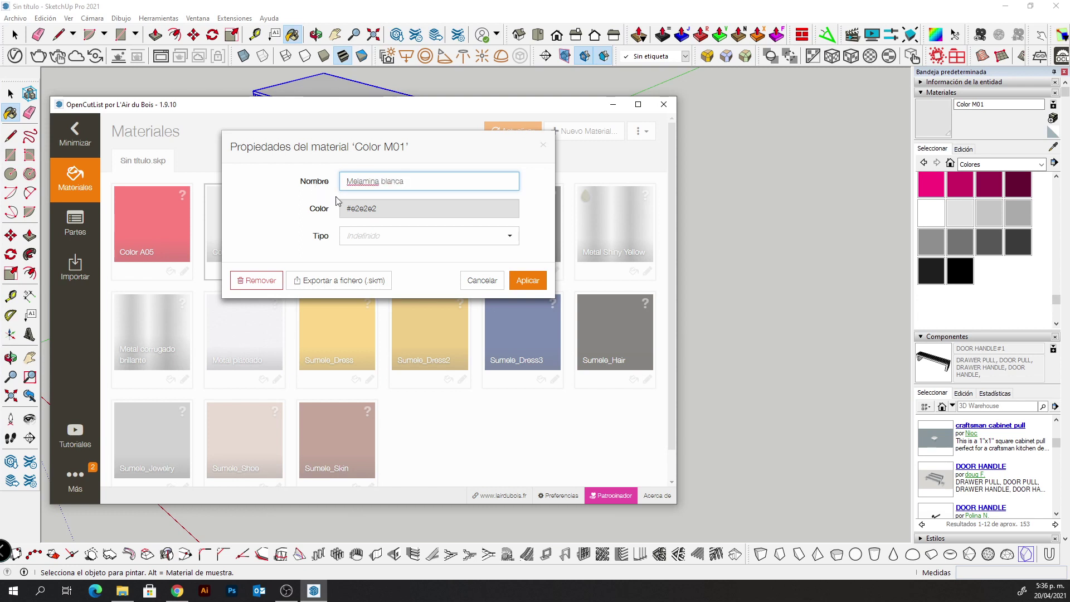
drag(388, 213, 350, 215)
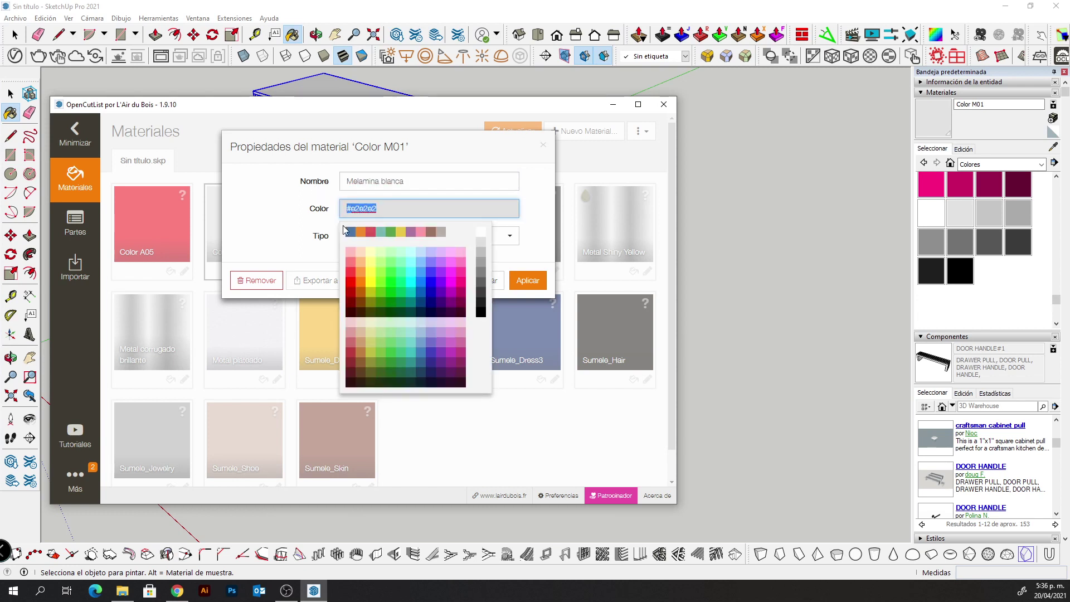
click(366, 237)
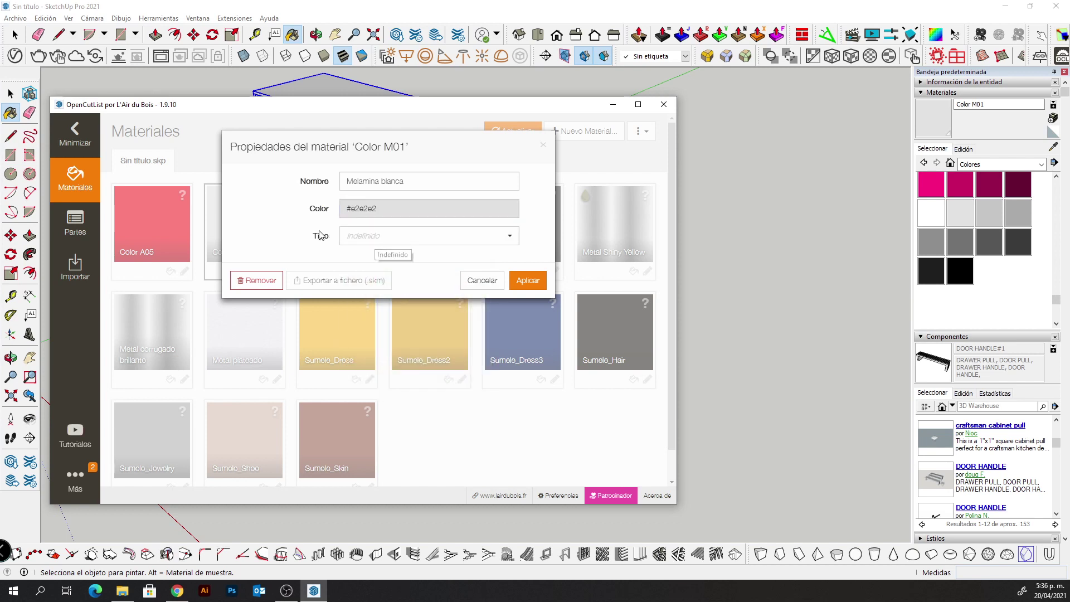
Set its type to Tablero with Sin fibra grain direction, and apply
click(366, 237)
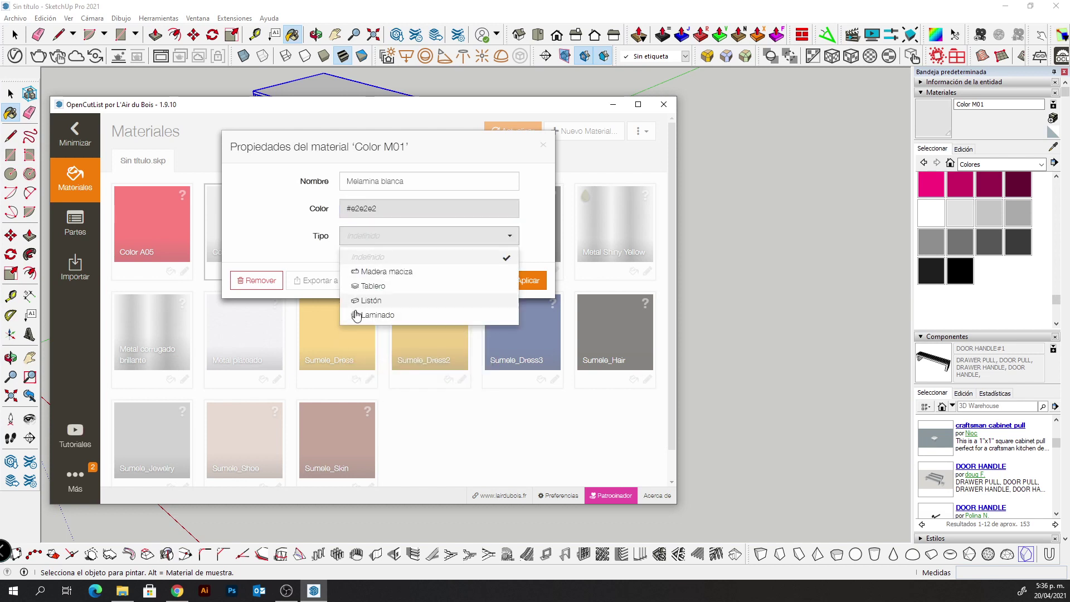
click(373, 286)
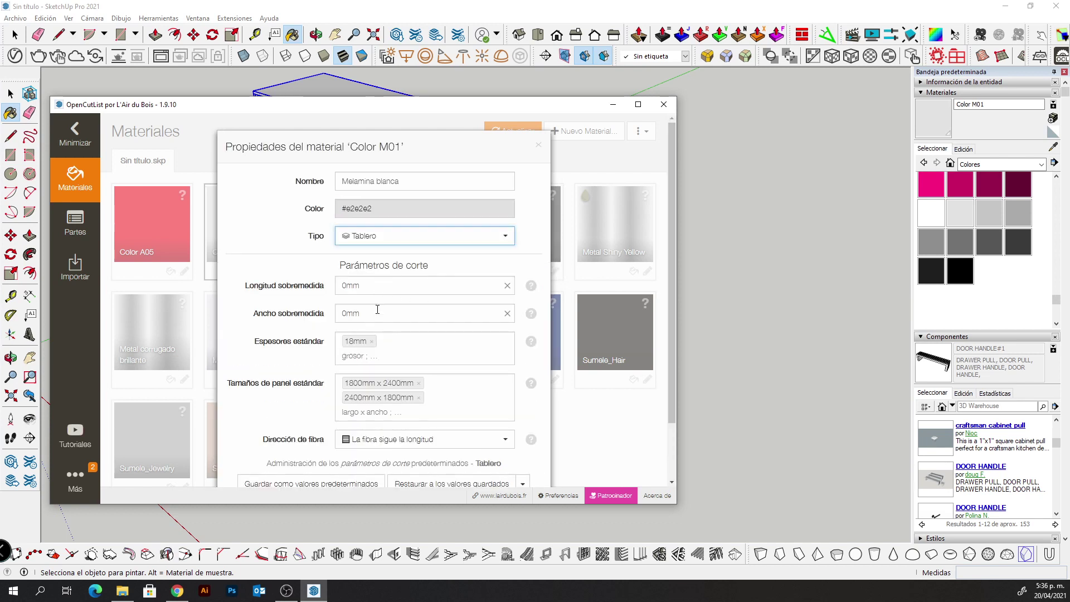
scroll(373, 301, down, 2)
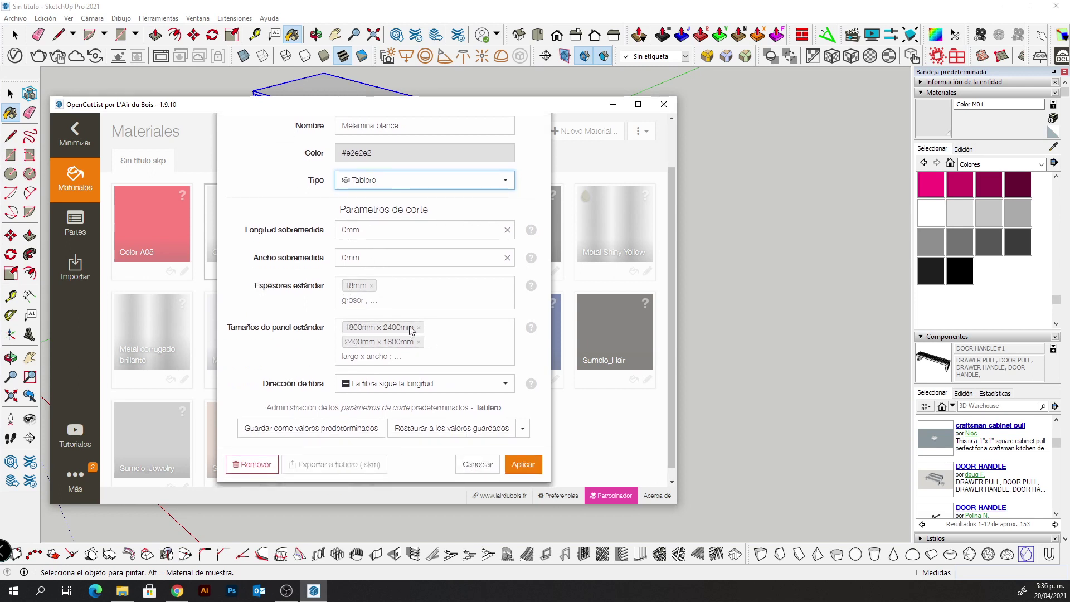
click(409, 383)
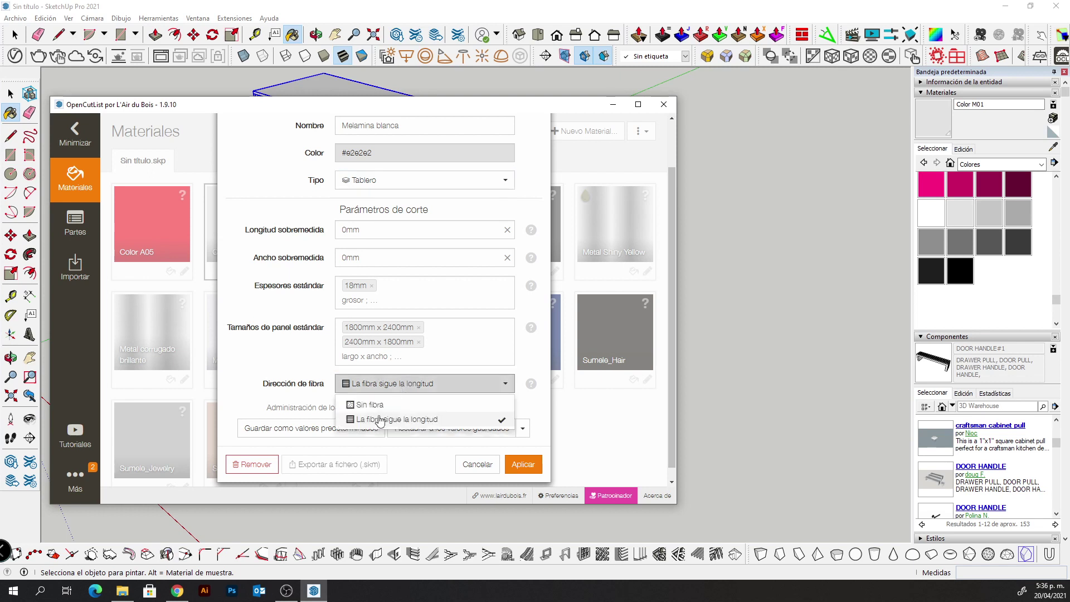
click(374, 404)
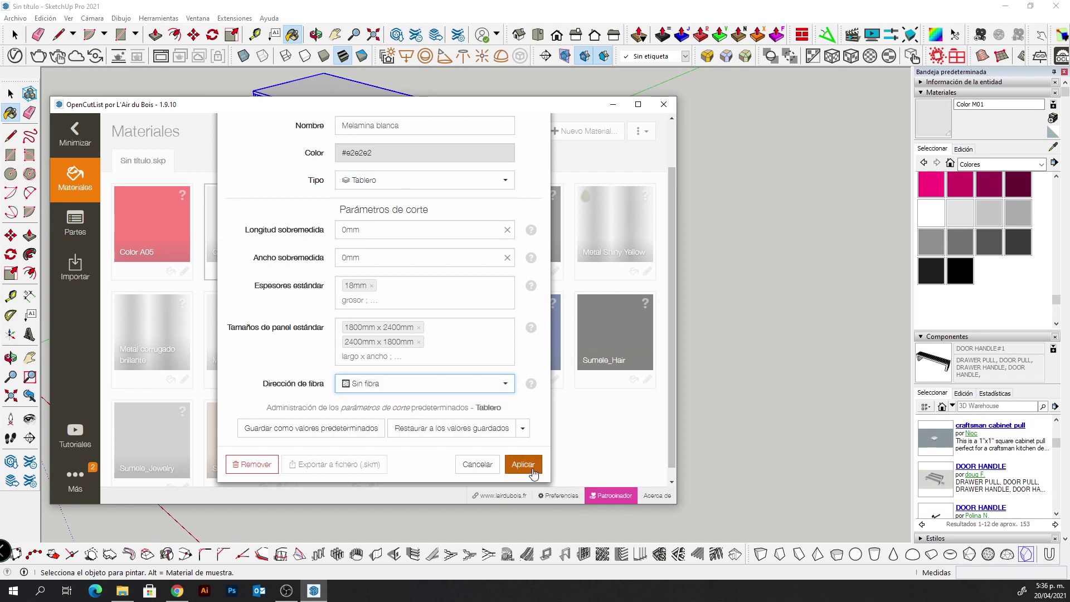
click(529, 467)
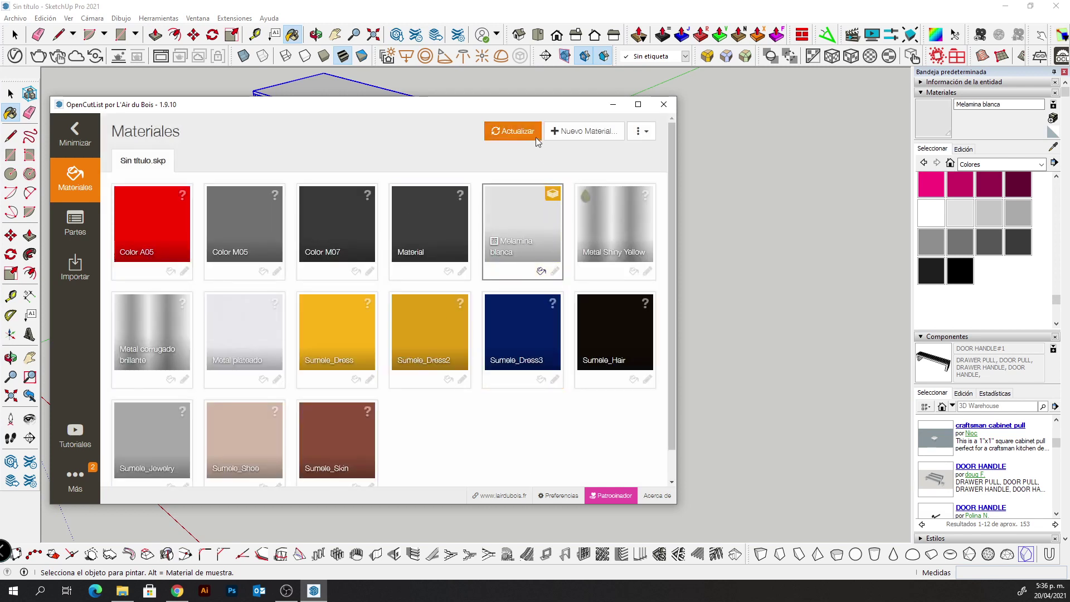
Create Canto blanco: colour #e2e2e2, Laminado type, 1mm thick, 0 oversize length
click(576, 135)
text(Cant)
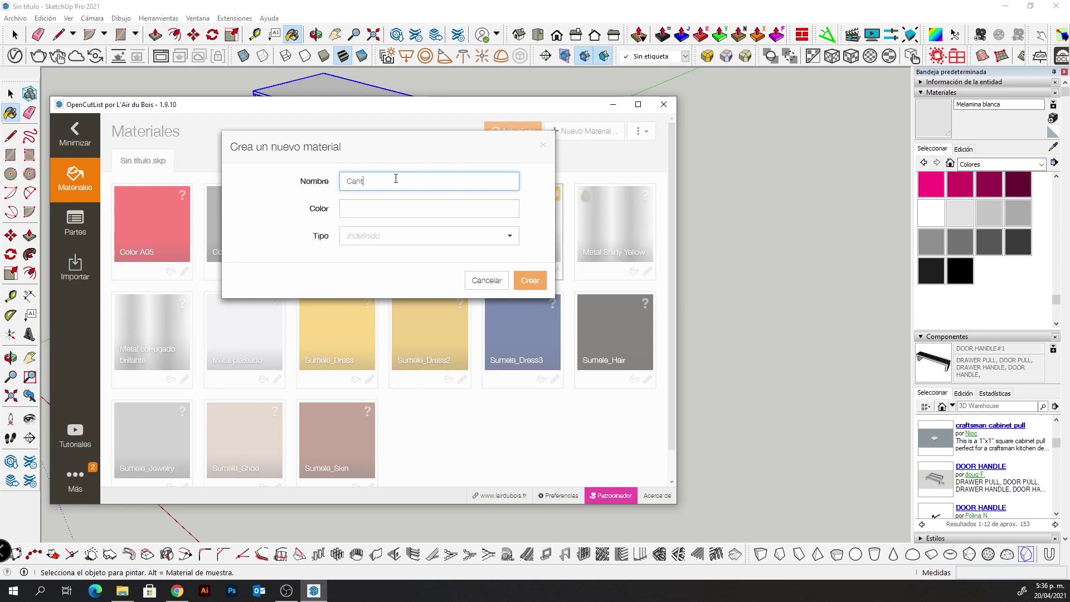
text(o blanco)
key(Tab)
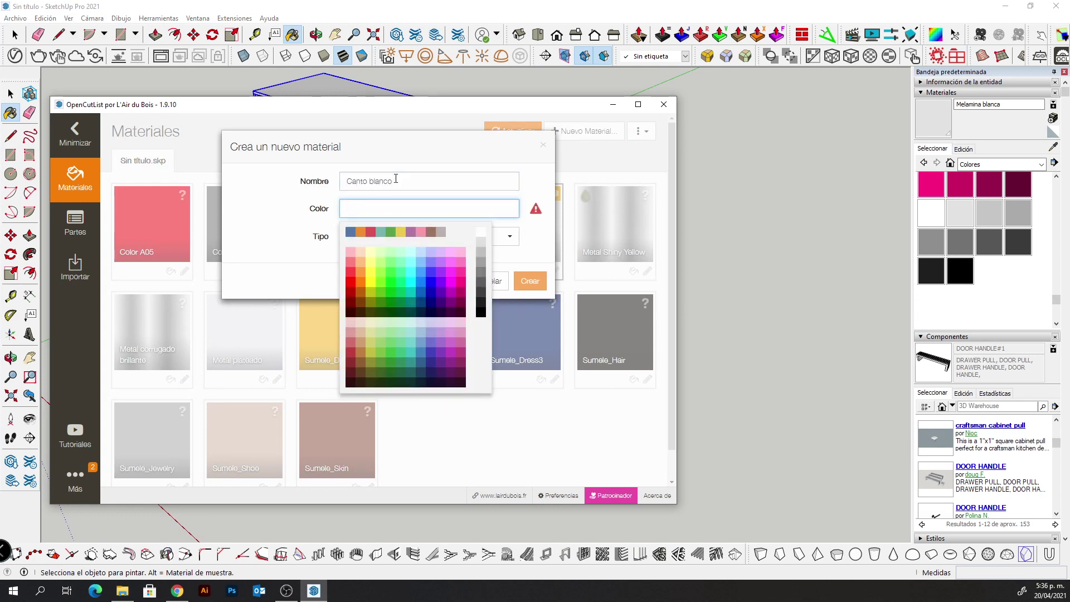
click(375, 271)
click(366, 238)
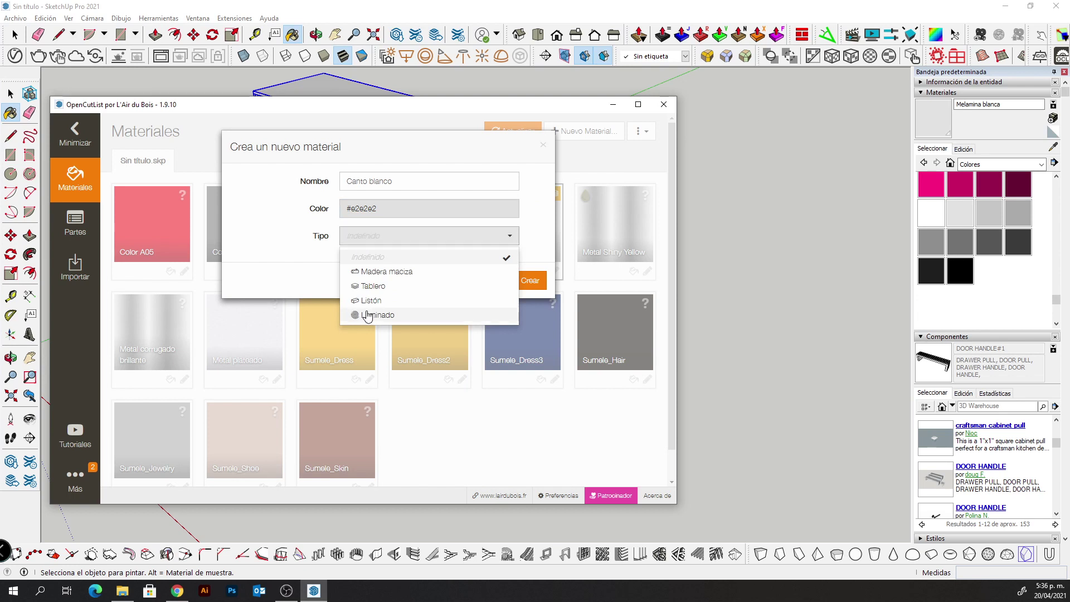
click(377, 316)
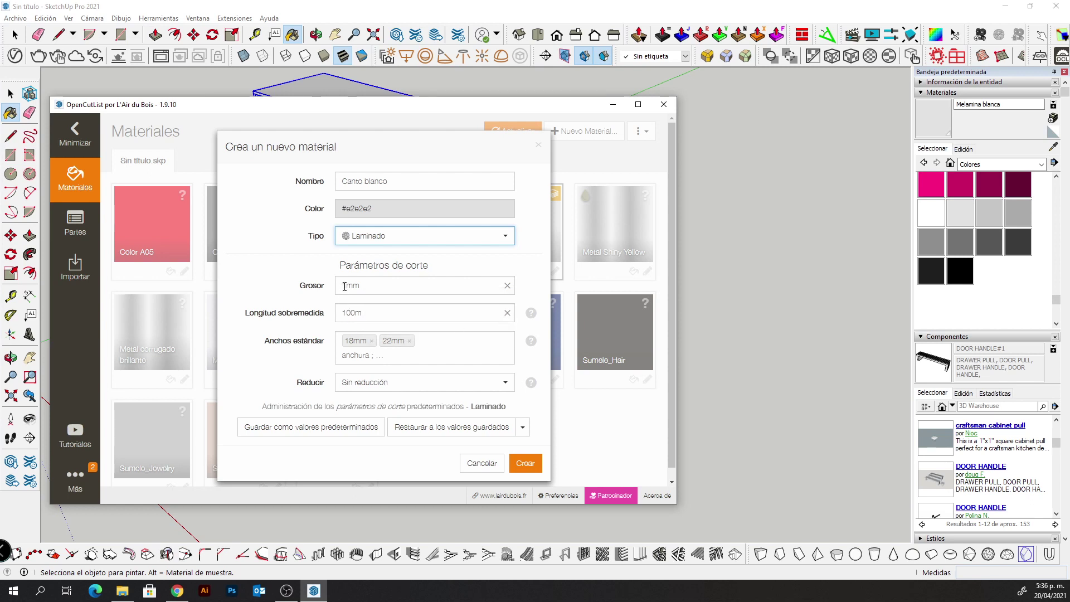
click(507, 313)
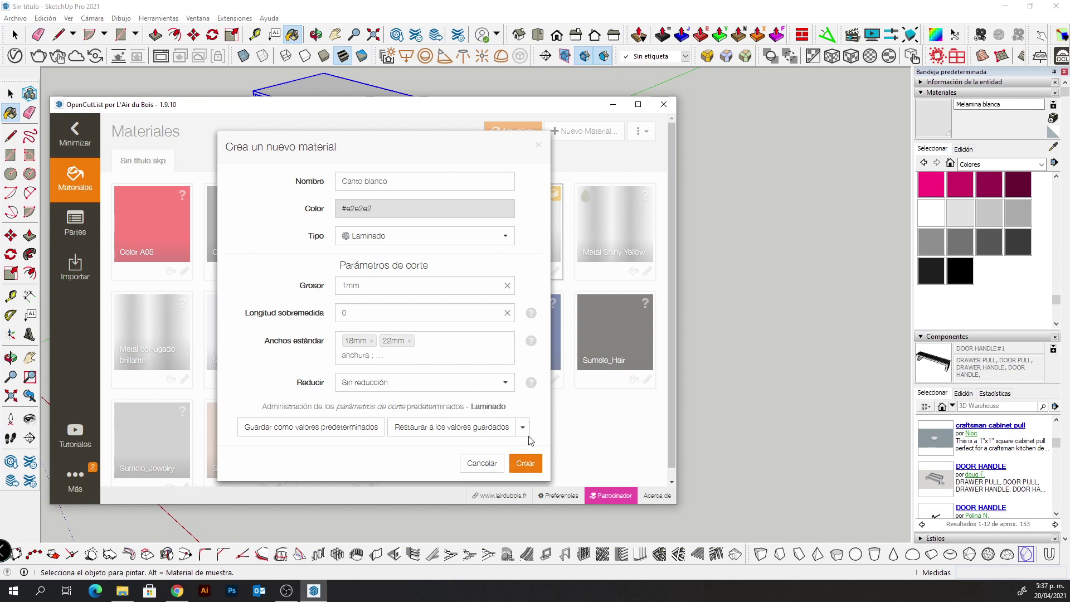
click(390, 383)
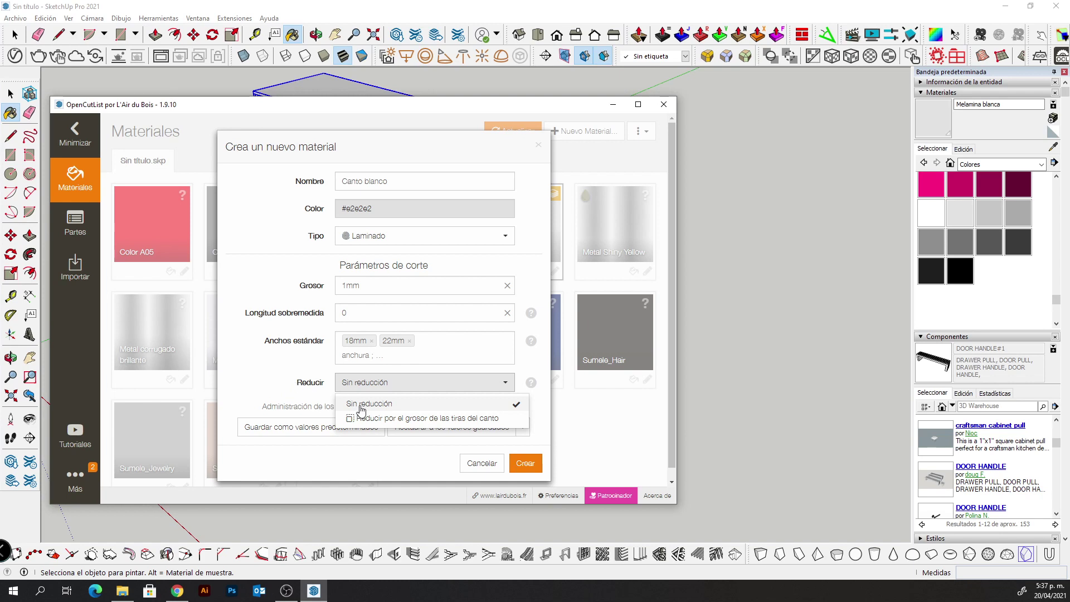
click(361, 403)
click(524, 462)
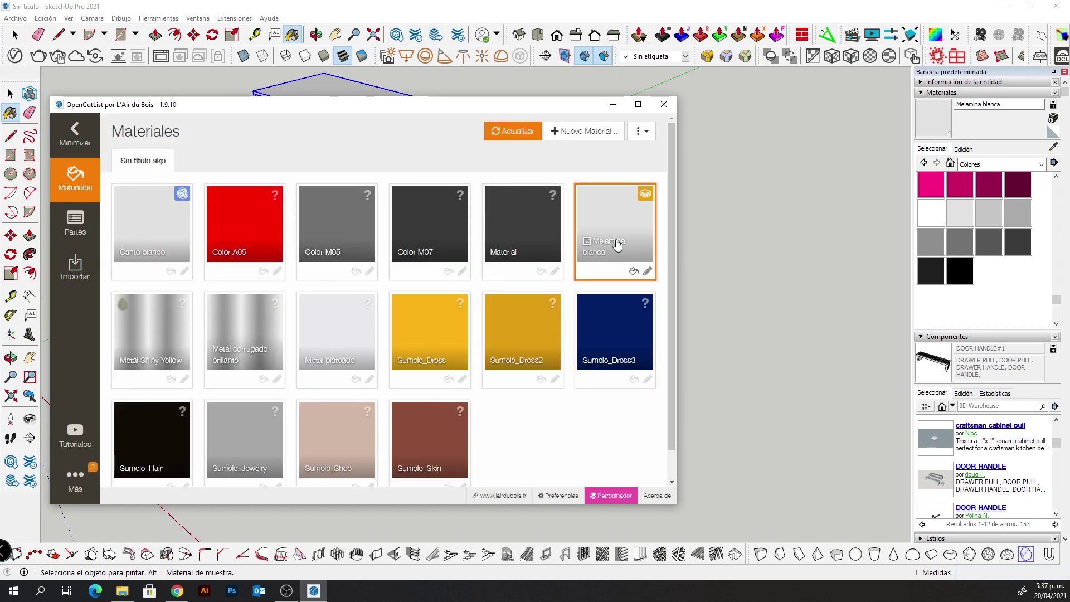
Show the Partes list and define the 6 mm Melamina blanca thickness
click(83, 237)
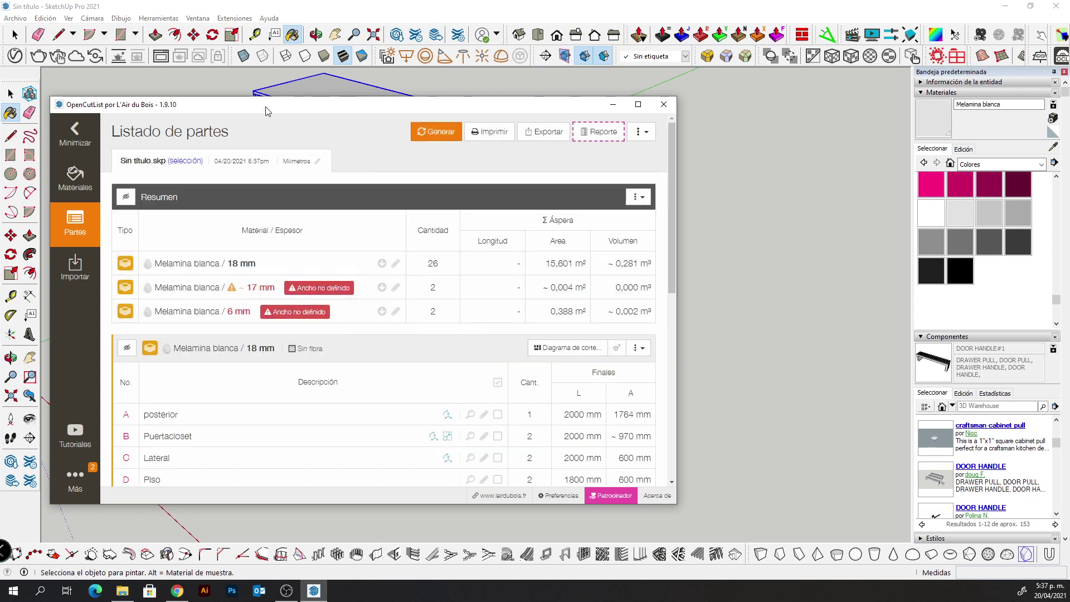
drag(265, 110, 256, 157)
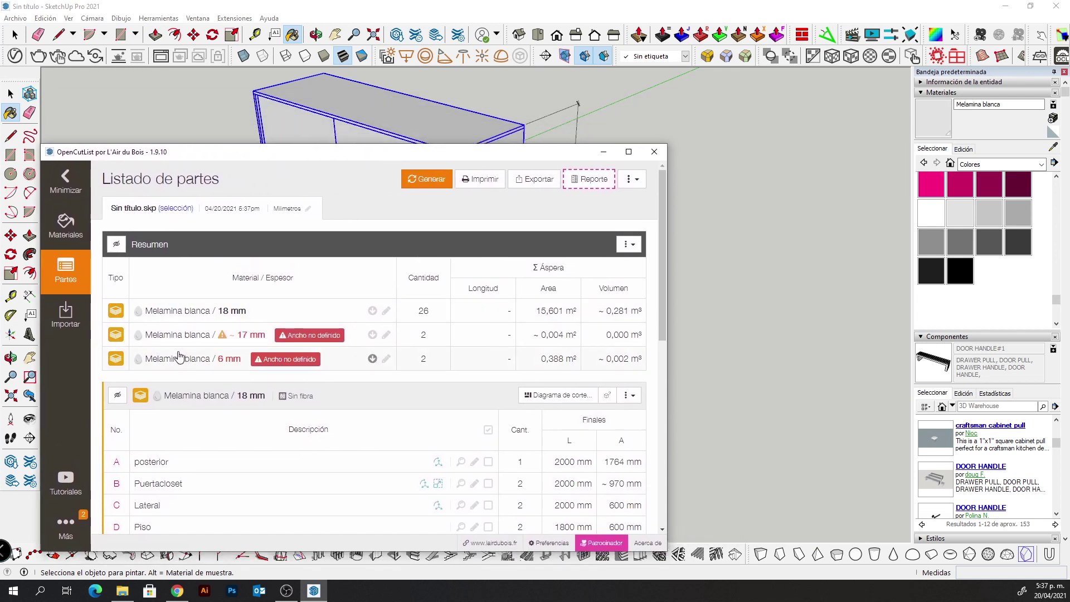
mouse_move(286, 359)
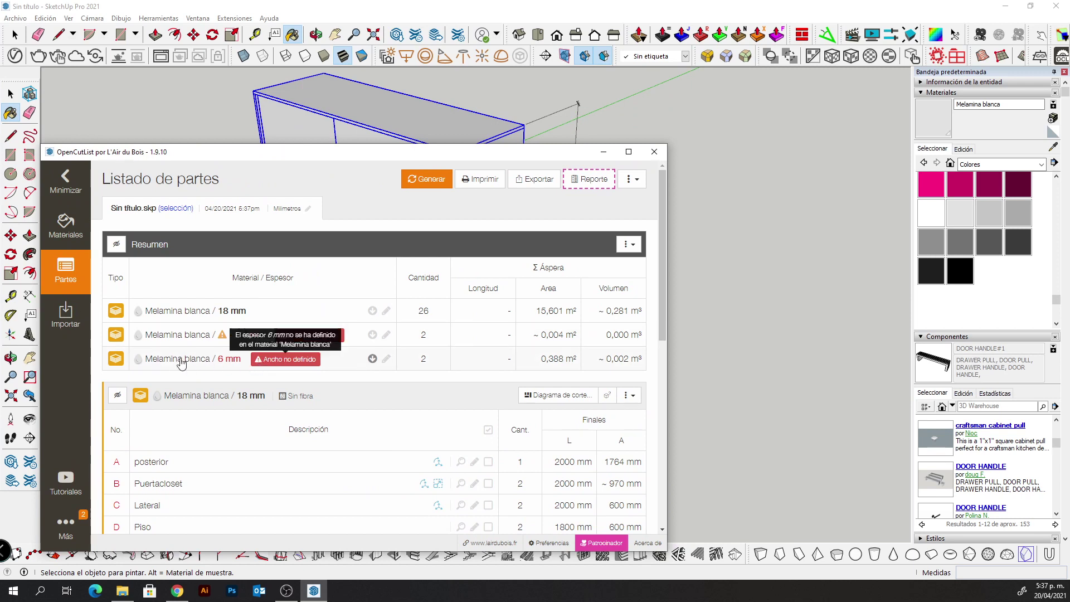
click(180, 361)
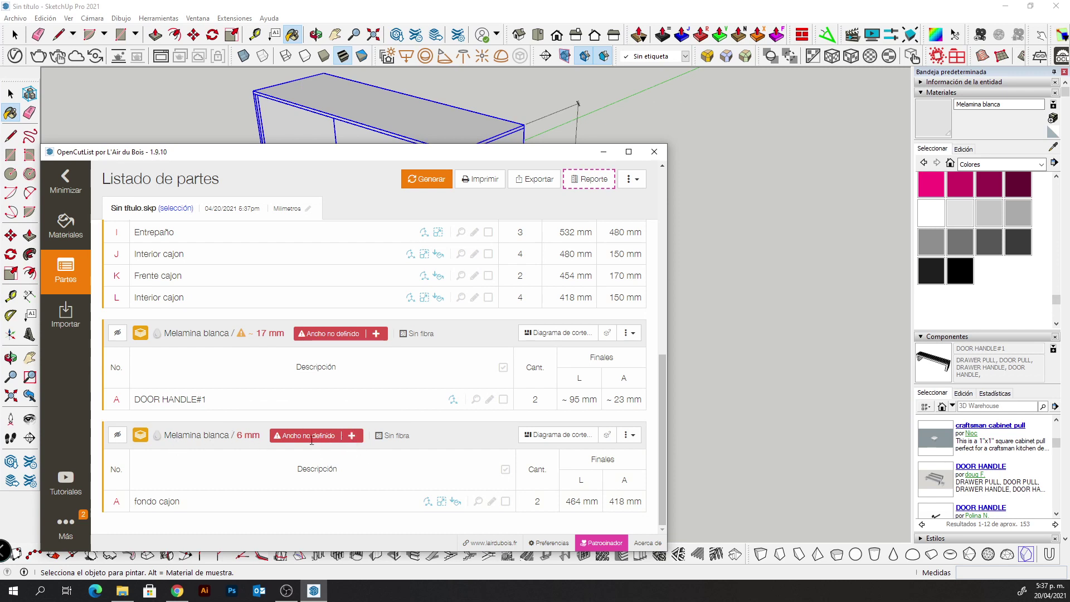
click(351, 440)
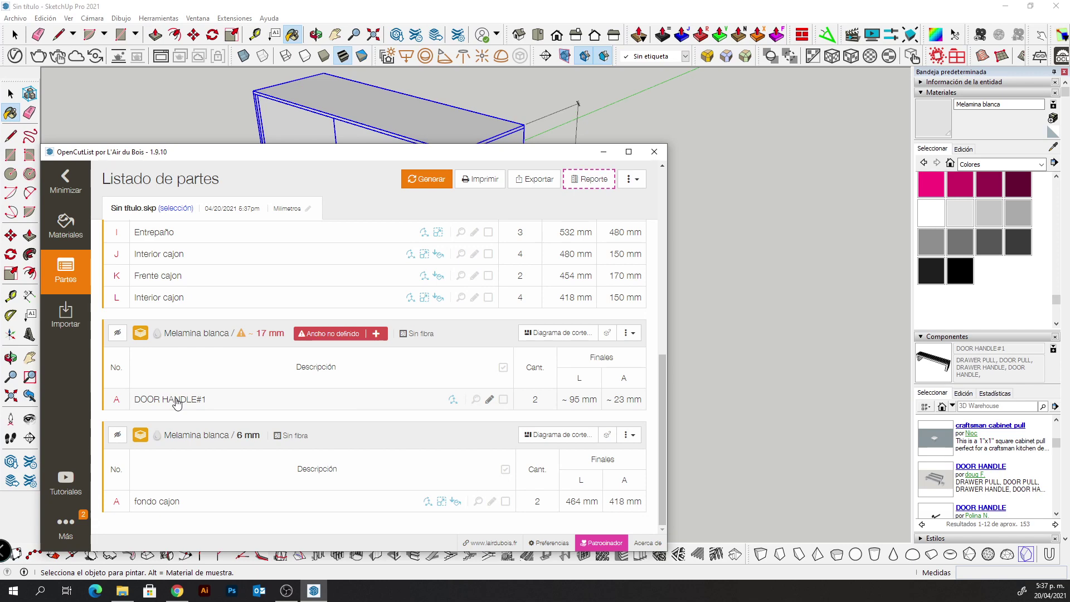
drag(305, 162, 330, 336)
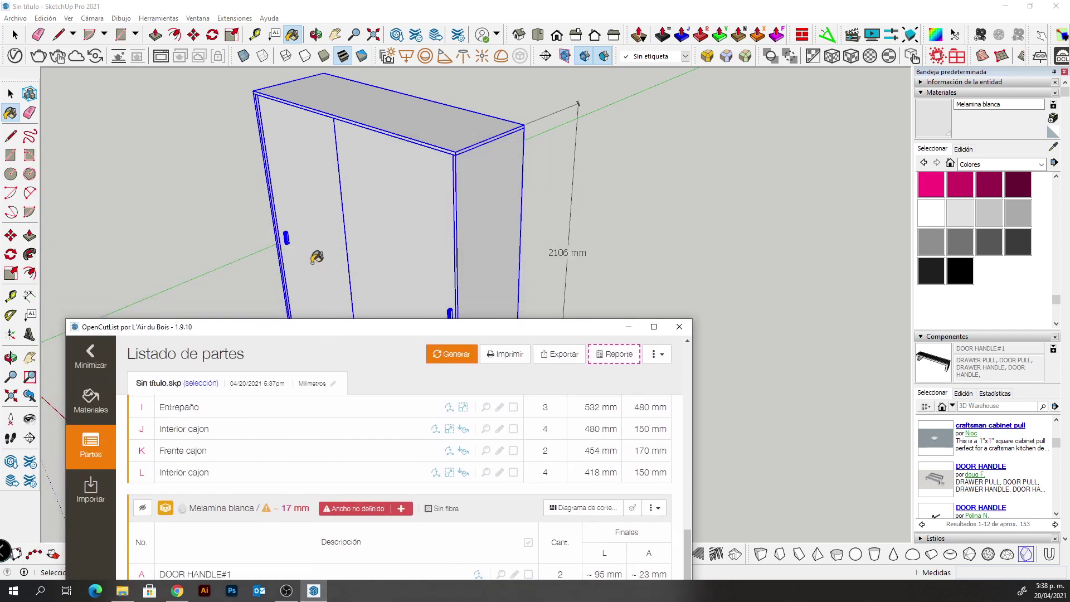
Deselect the door handles and regenerate the OpenCutList parts list without them
key(space)
shift+click(287, 240)
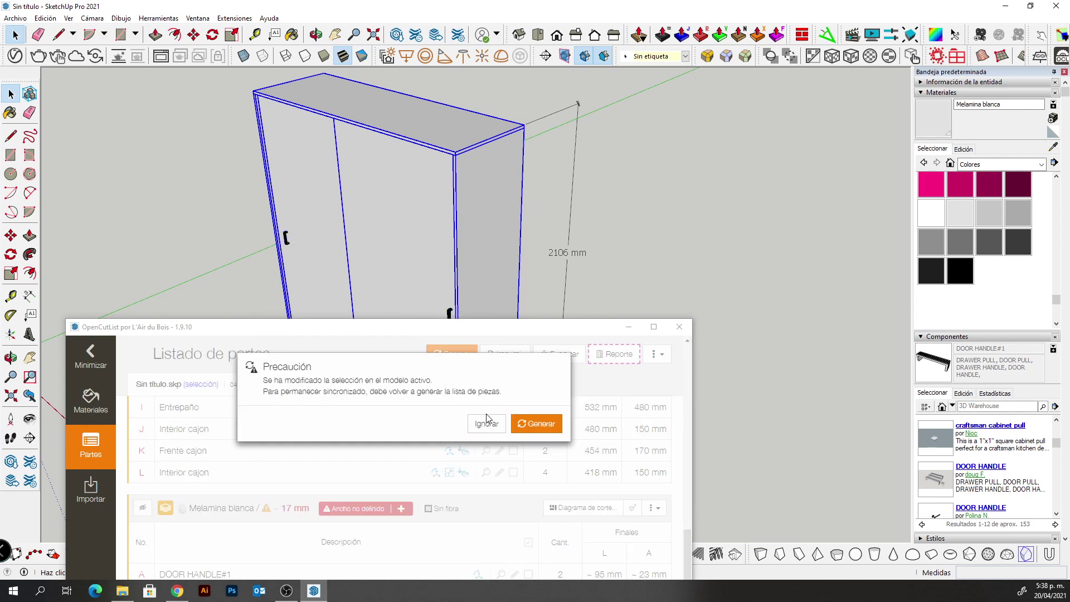
click(532, 423)
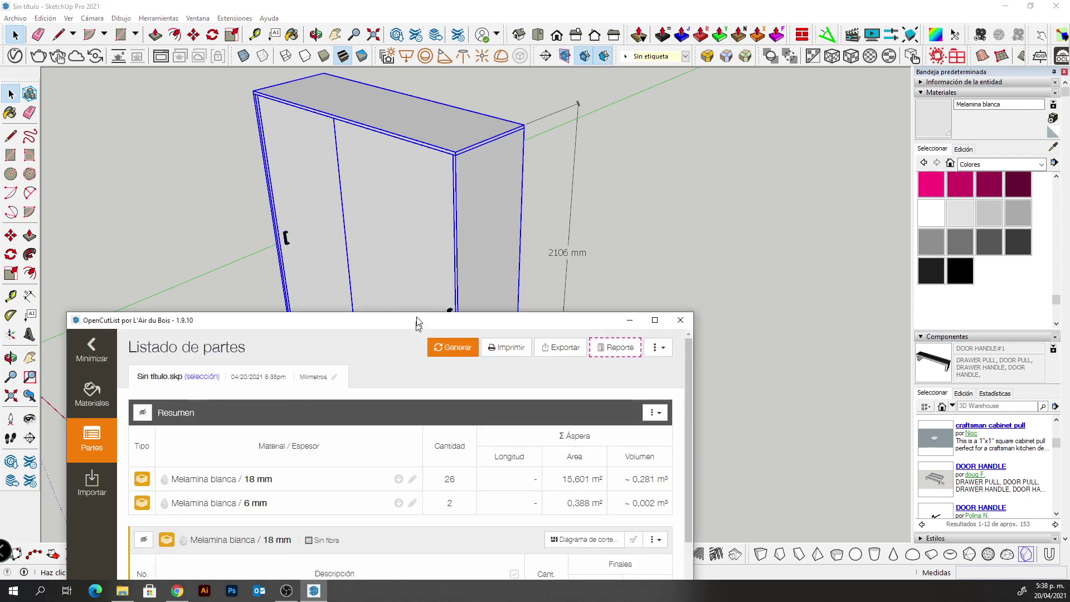
Review the new list: Melamina blanca 18 mm with 26 parts and 6 mm with 2
drag(408, 320, 406, 95)
scroll(329, 405, down, 3)
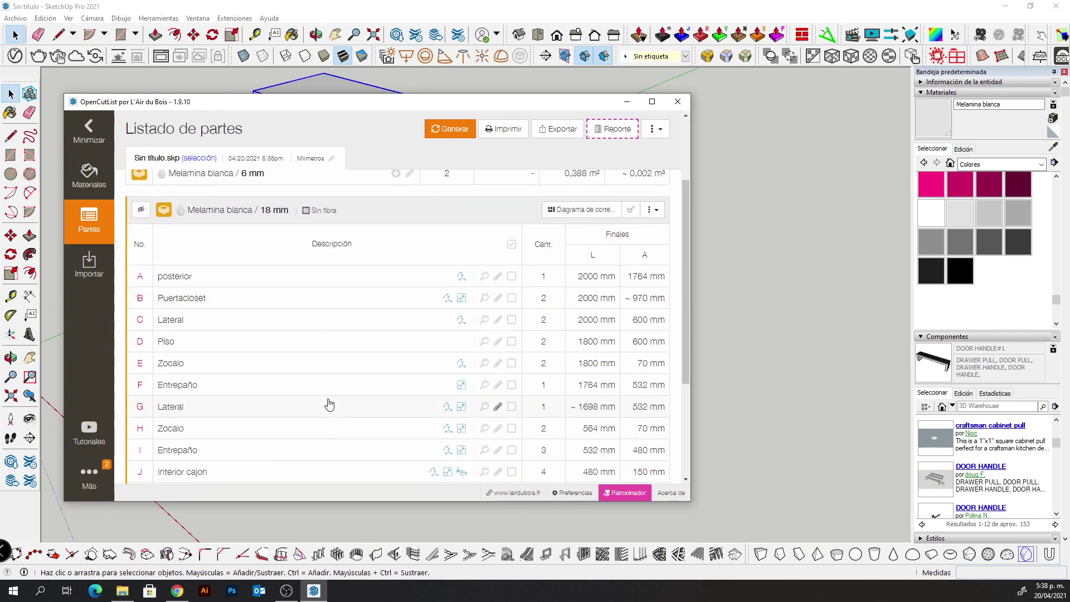
scroll(329, 405, down, 2)
scroll(329, 403, up, 5)
scroll(329, 401, down, 4)
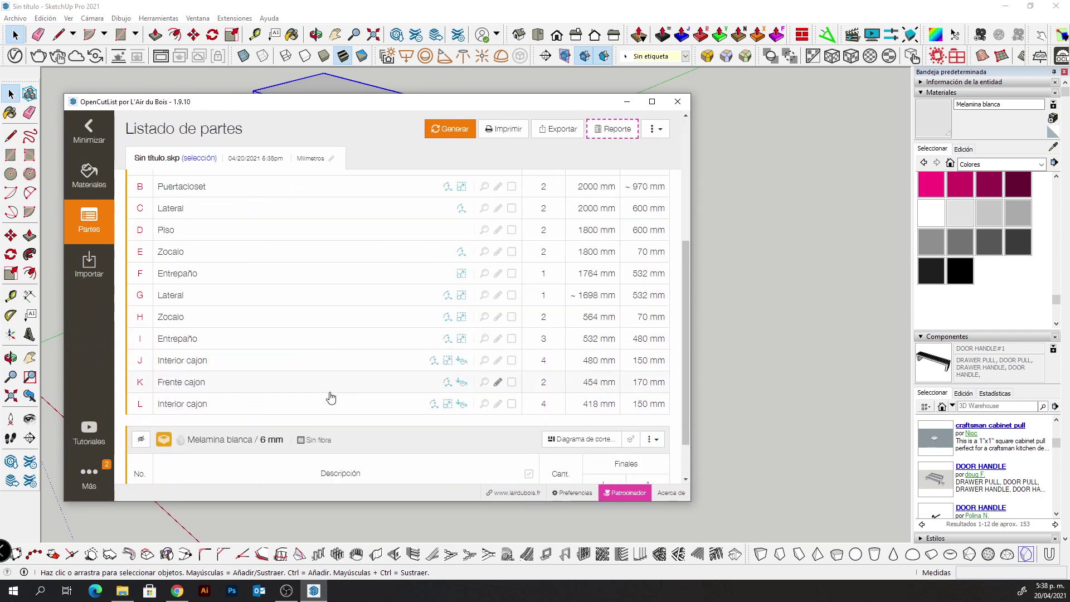
scroll(329, 396, down, 1)
scroll(330, 398, up, 5)
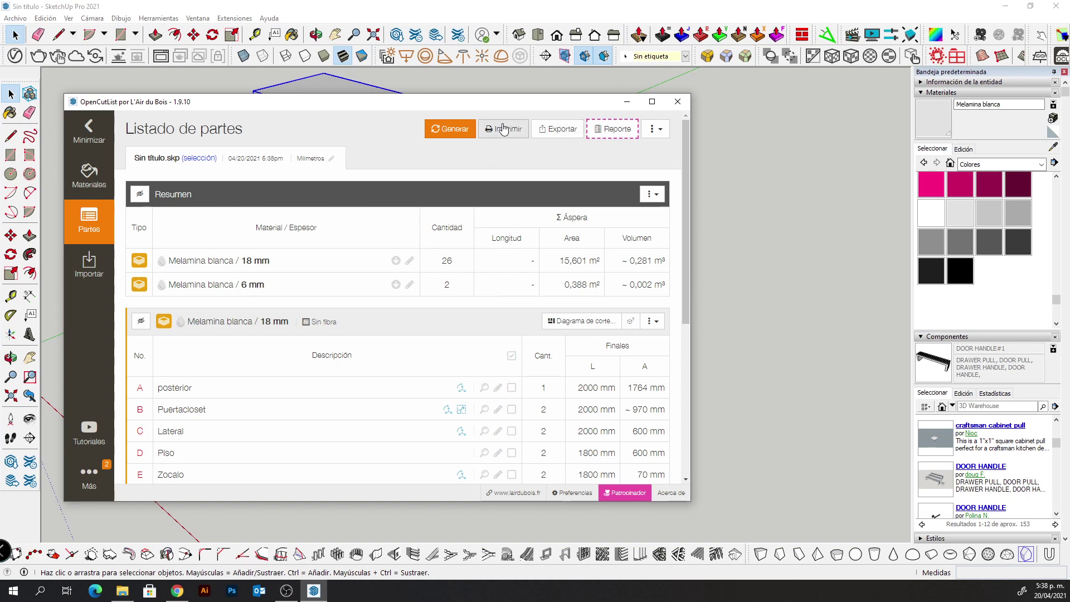
scroll(379, 364, down, 4)
scroll(389, 362, down, 1)
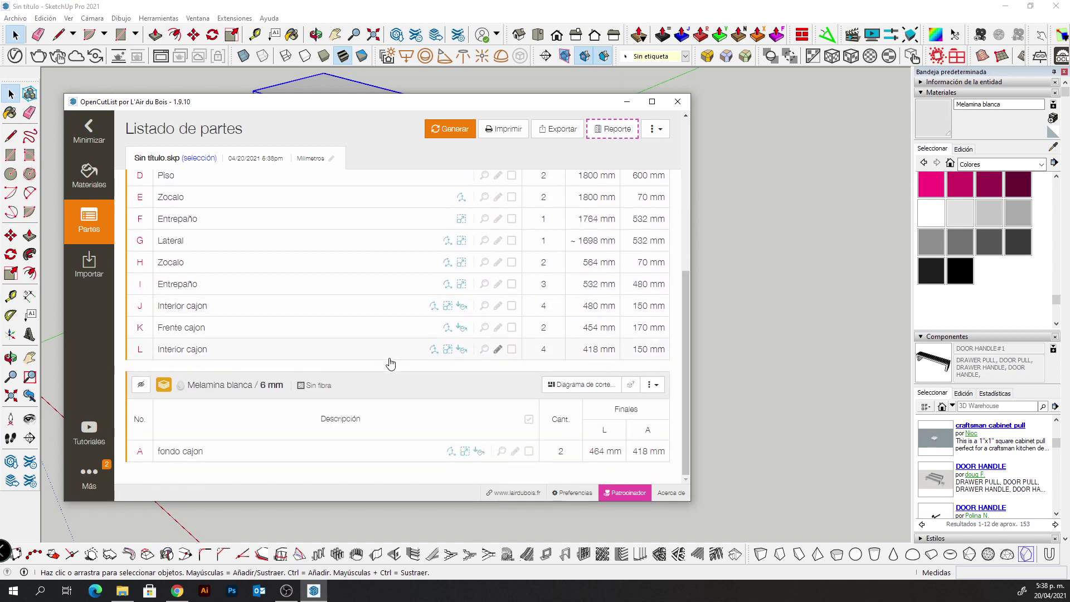
scroll(429, 359, up, 5)
scroll(249, 354, down, 5)
scroll(174, 277, up, 4)
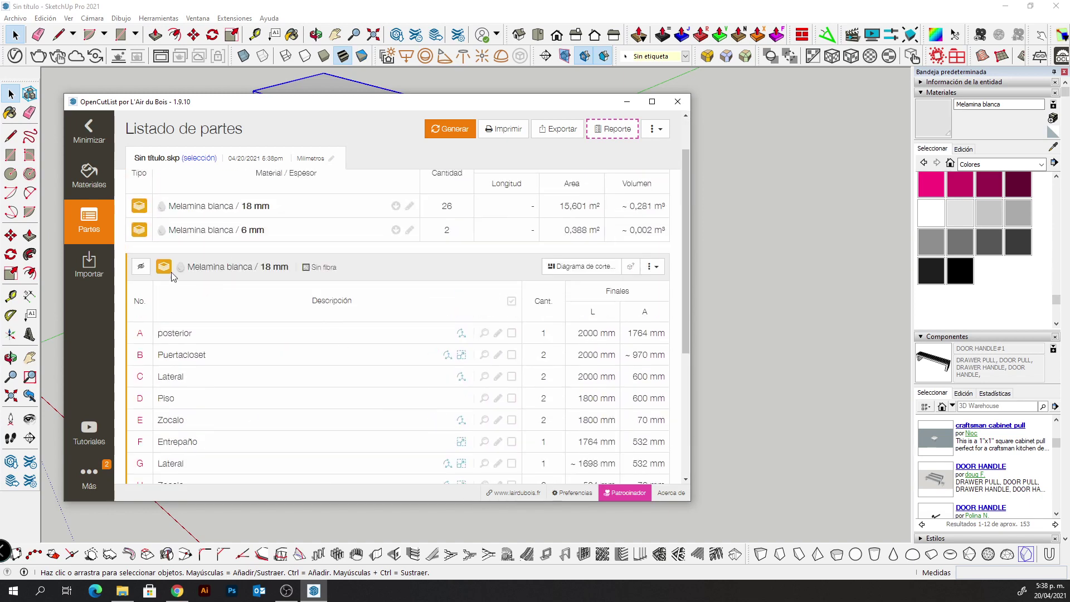
Browse the 18 mm Melamina blanca cutting-diagram settings tabs and cancel without generating
click(578, 268)
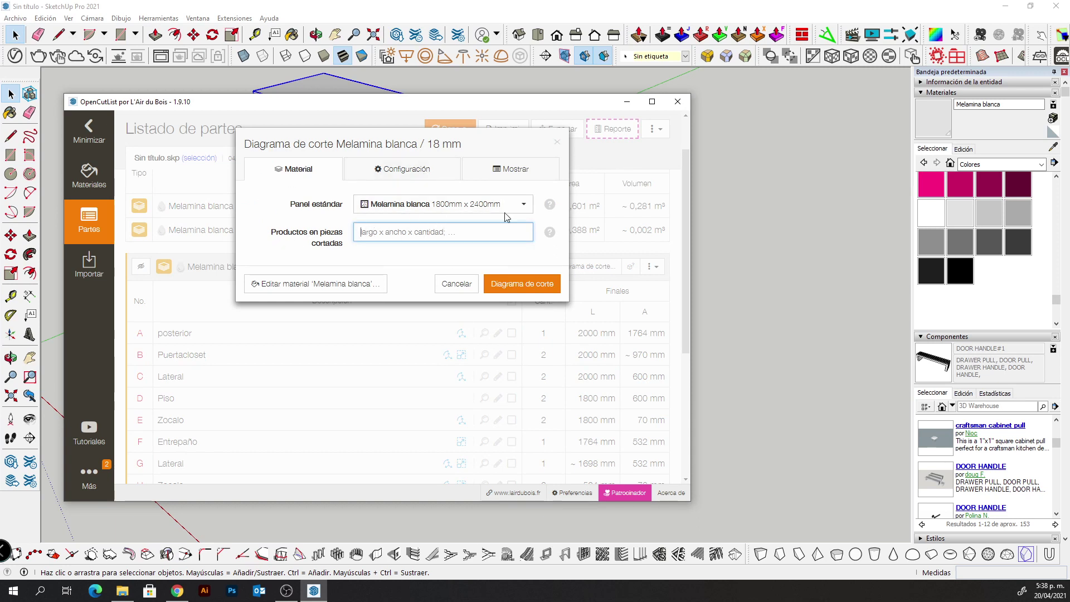
click(415, 168)
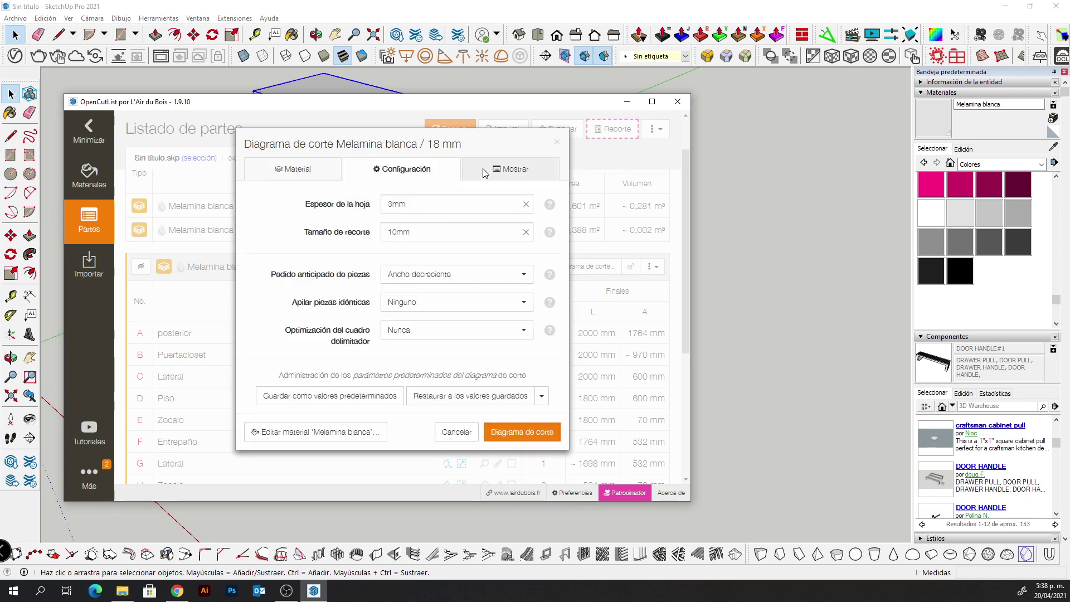
click(501, 170)
click(276, 172)
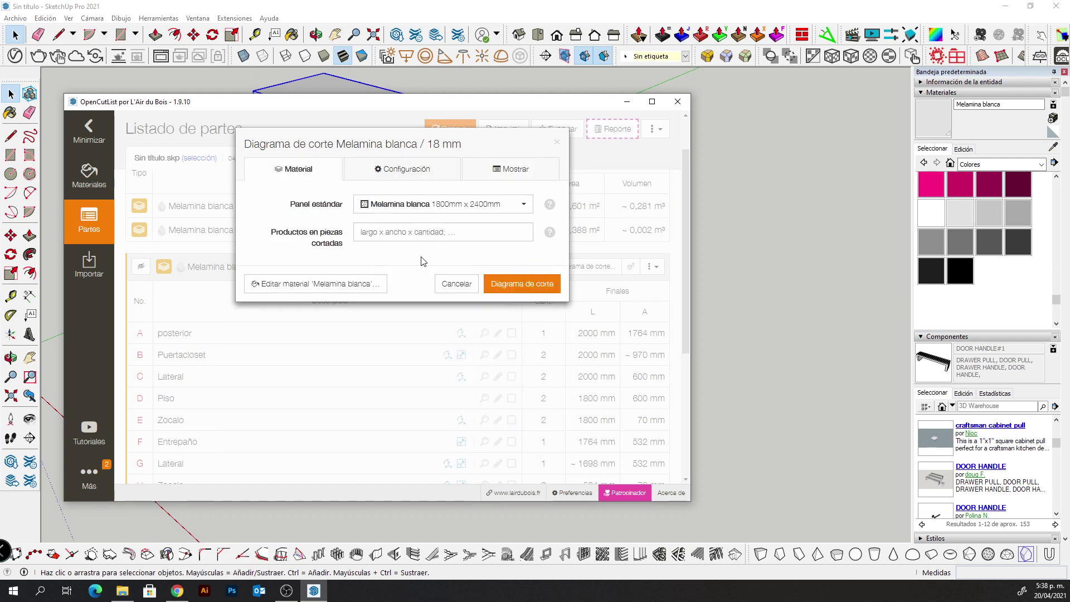
click(452, 283)
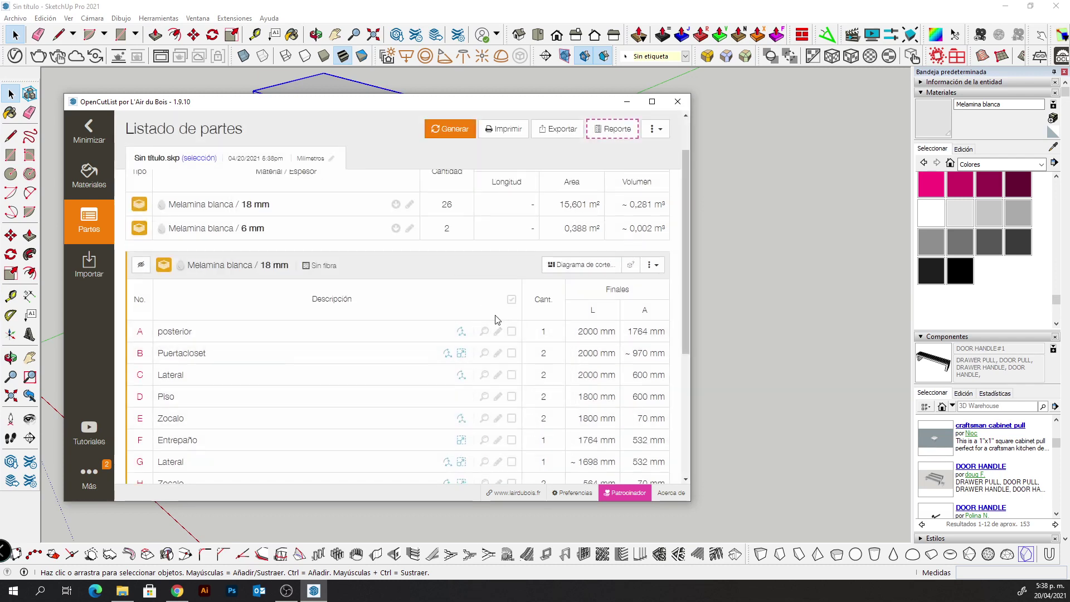
Tick every part in the 18 mm Melamina blanca group of the parts list
scroll(497, 319, down, 1)
click(511, 242)
scroll(476, 389, down, 1)
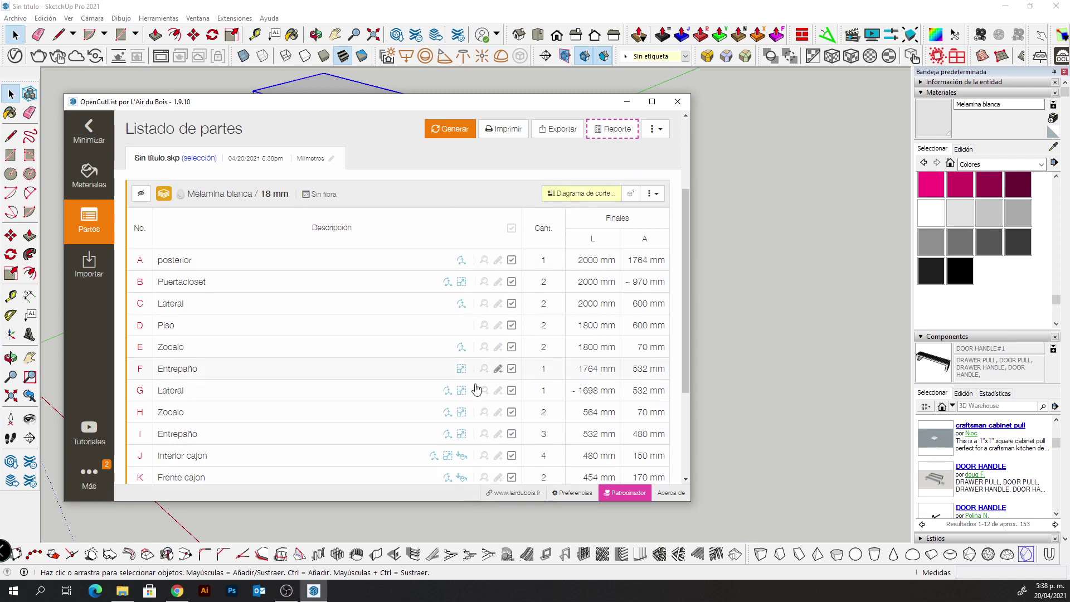
scroll(477, 389, down, 2)
scroll(490, 335, up, 3)
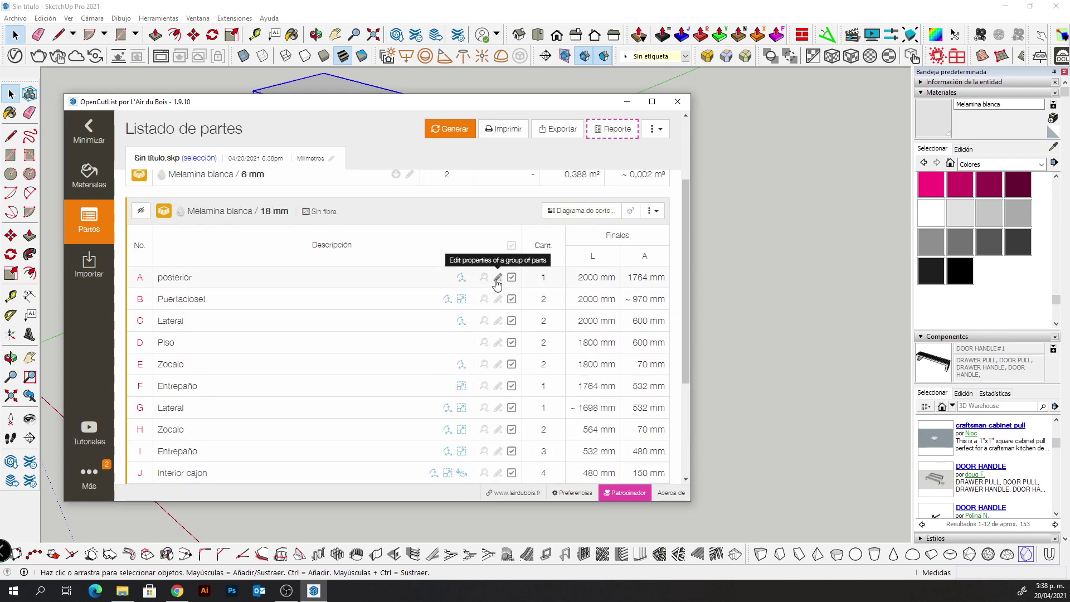
Give the ticked parts Melamina blanca material, left as No sumable
click(497, 278)
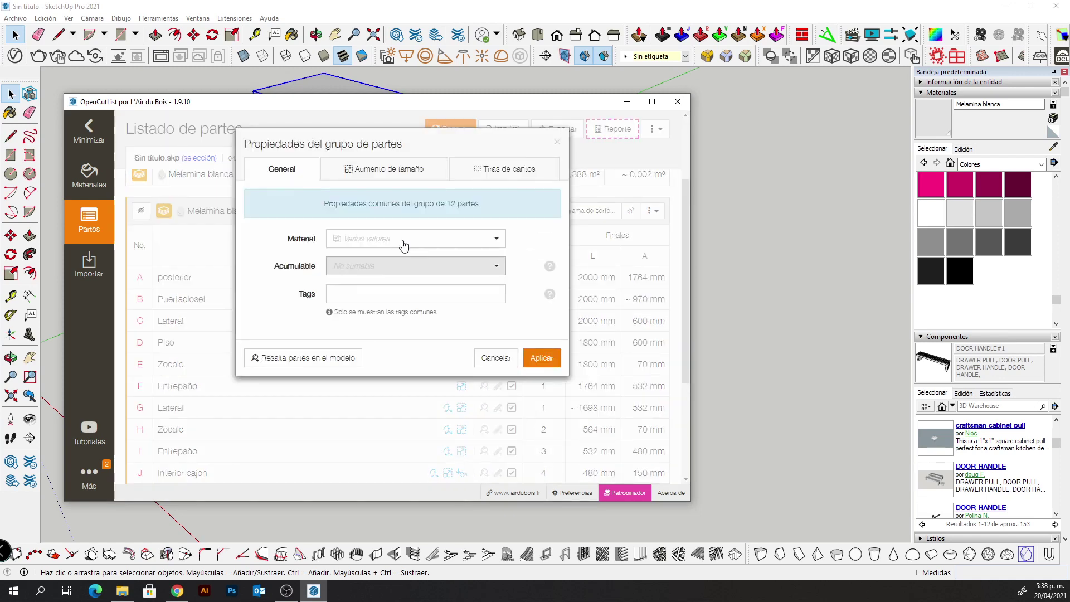
click(346, 240)
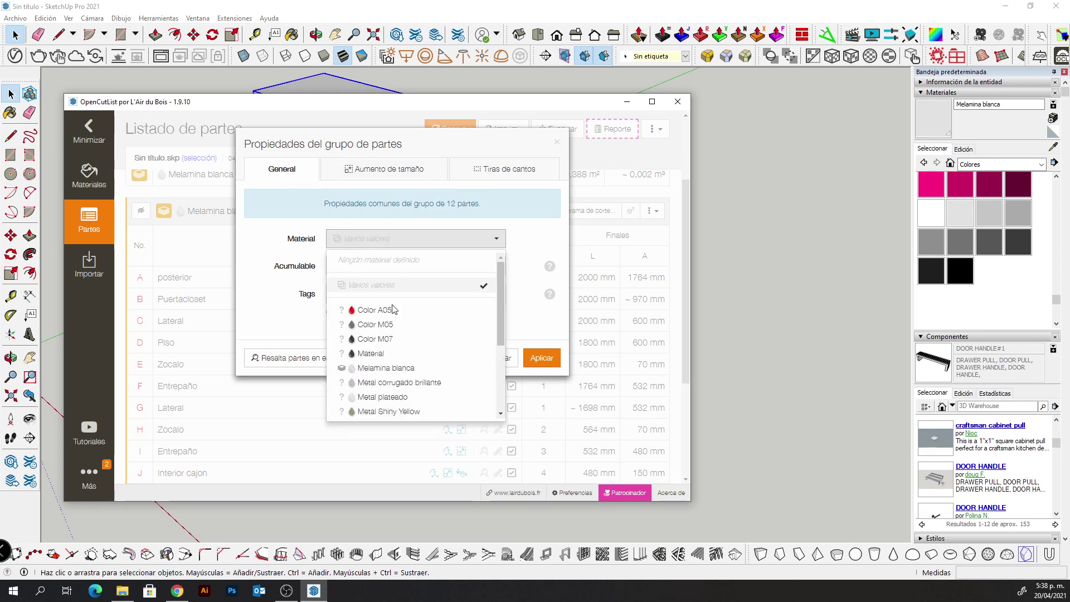
click(382, 369)
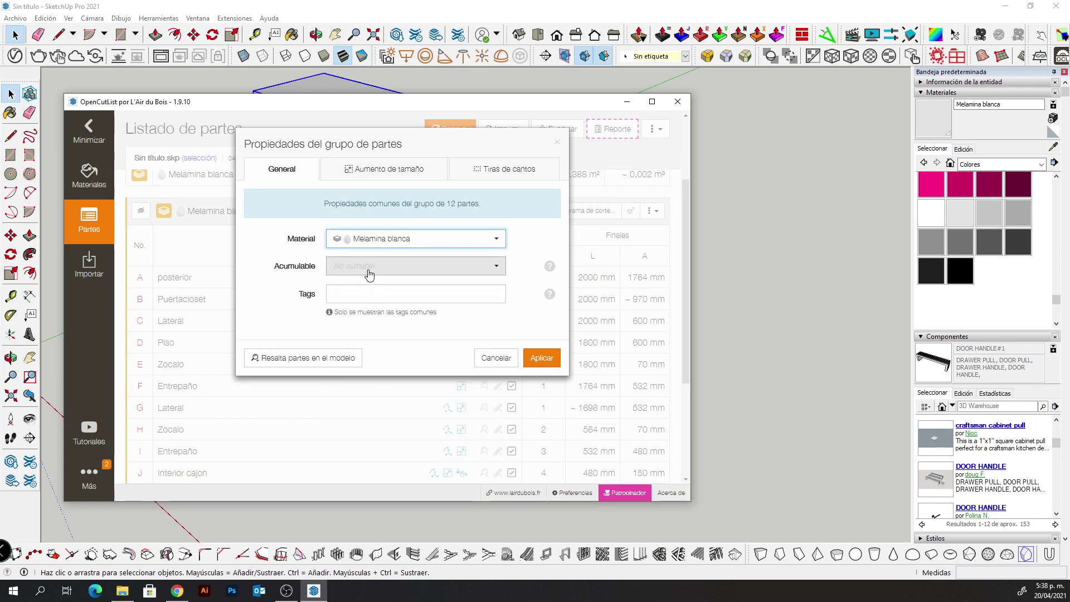
click(362, 267)
click(269, 318)
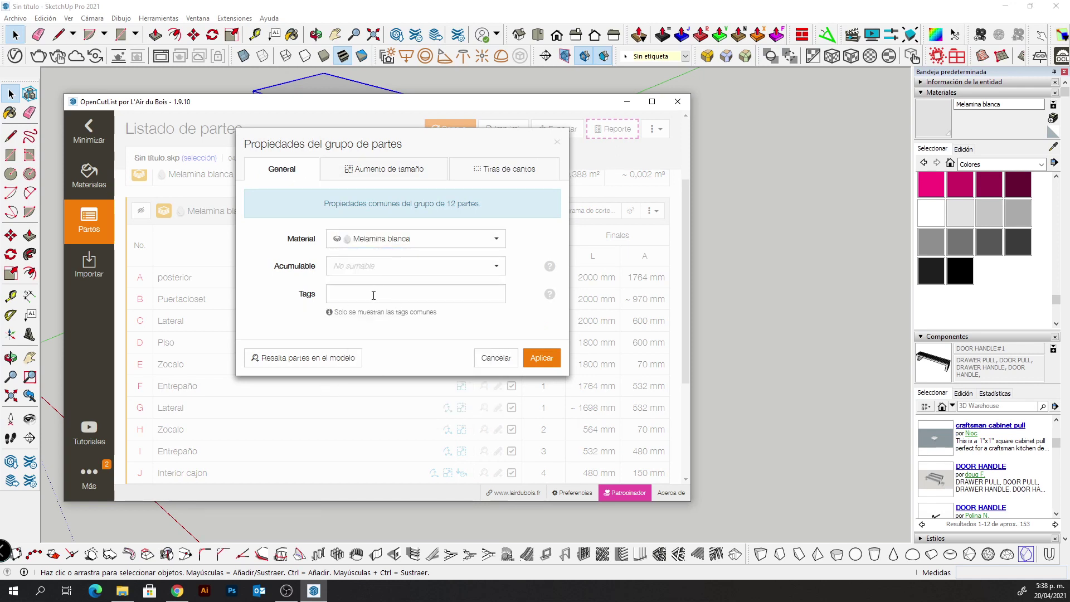
click(390, 171)
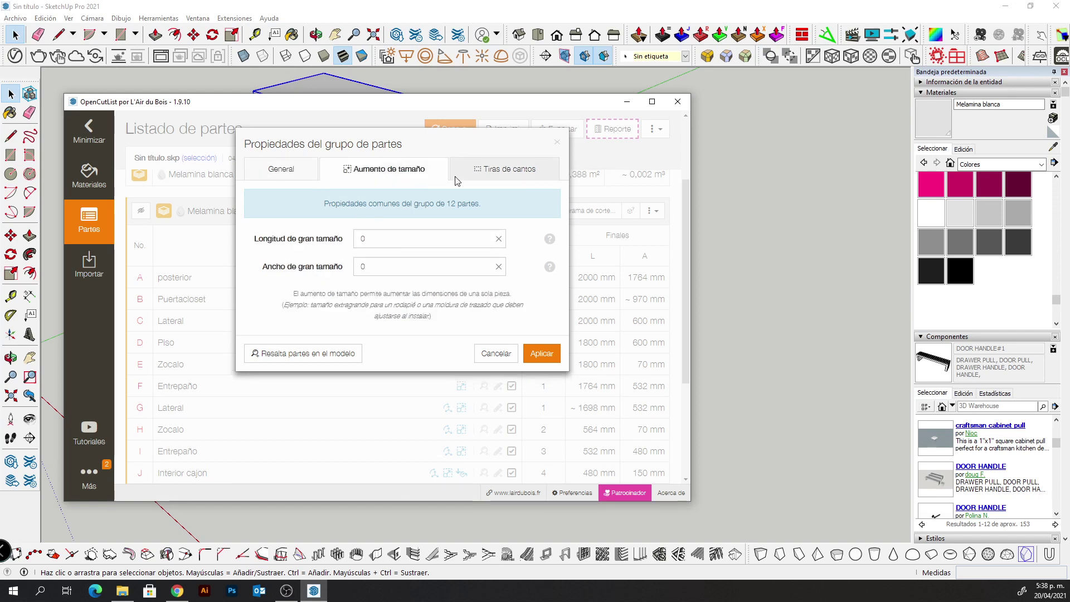
Apply Canto blanco banding to all length and width edges and save the group properties
click(505, 177)
click(334, 258)
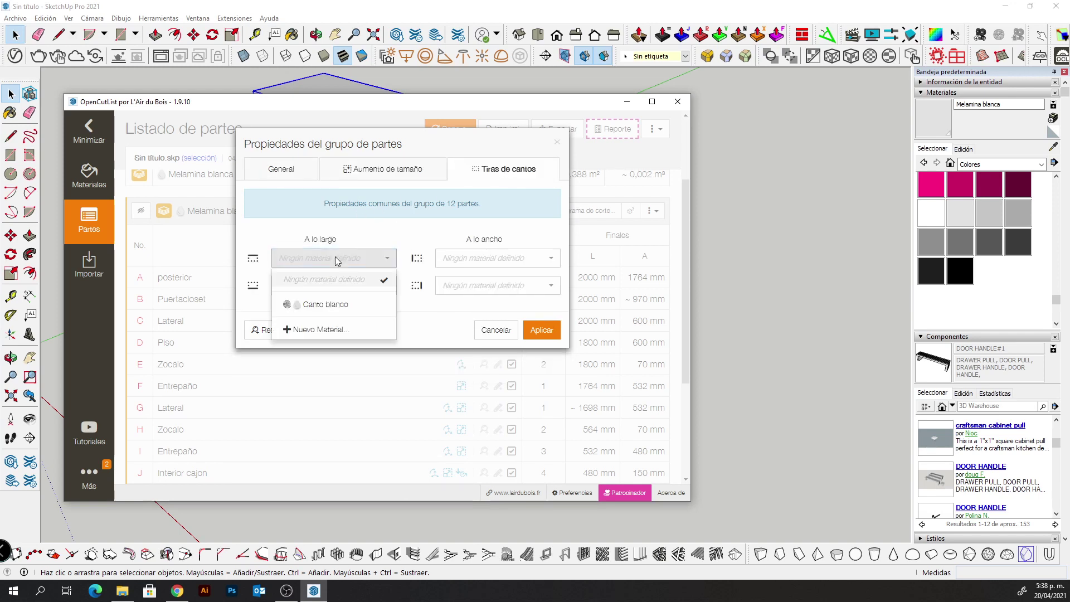
click(323, 305)
click(326, 331)
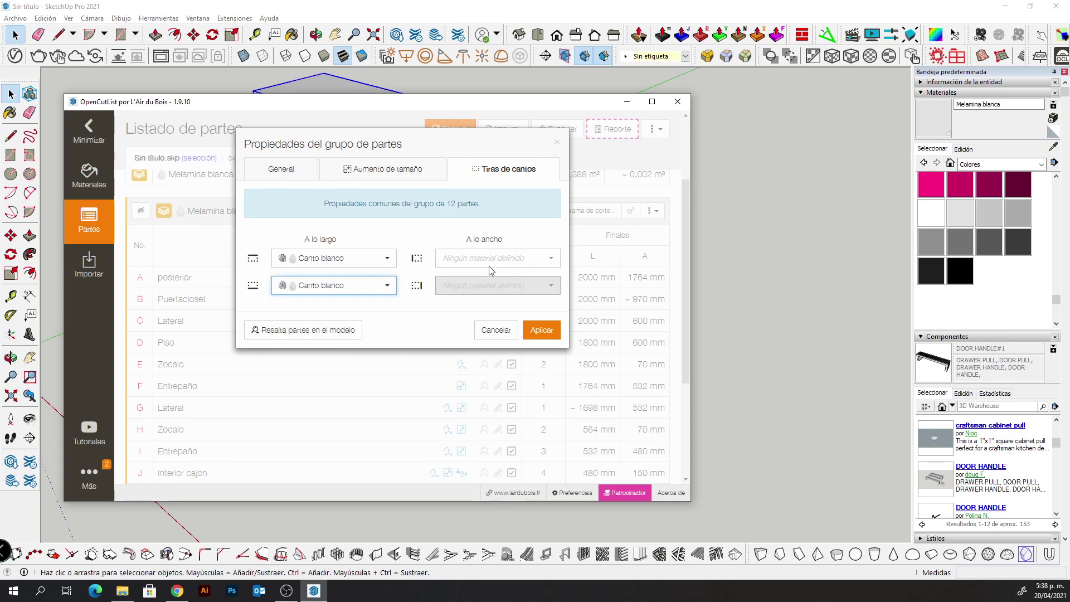
click(496, 258)
click(485, 304)
click(495, 286)
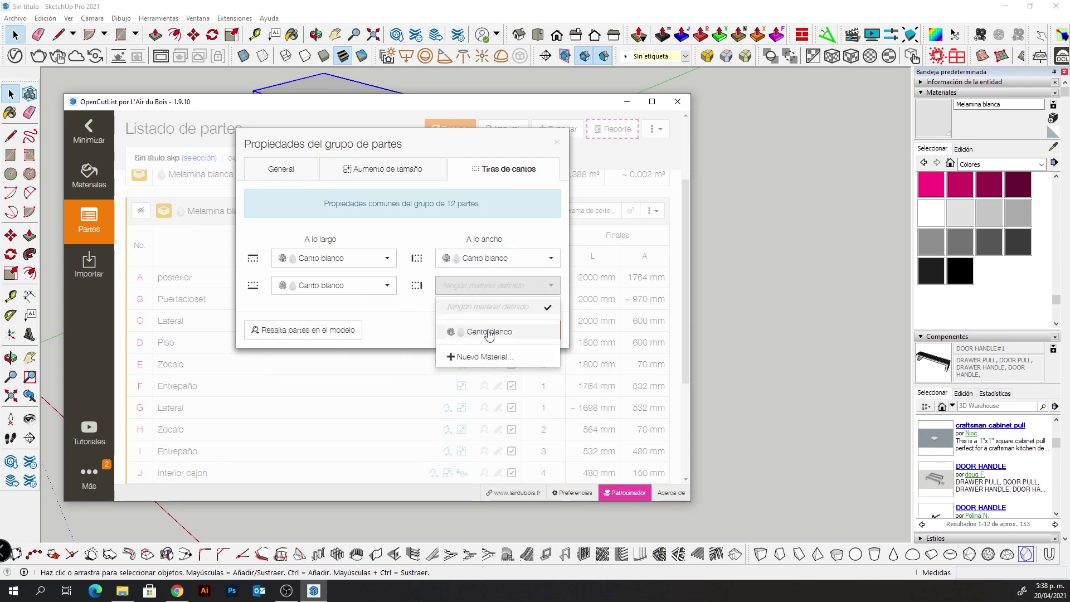
click(488, 331)
click(543, 330)
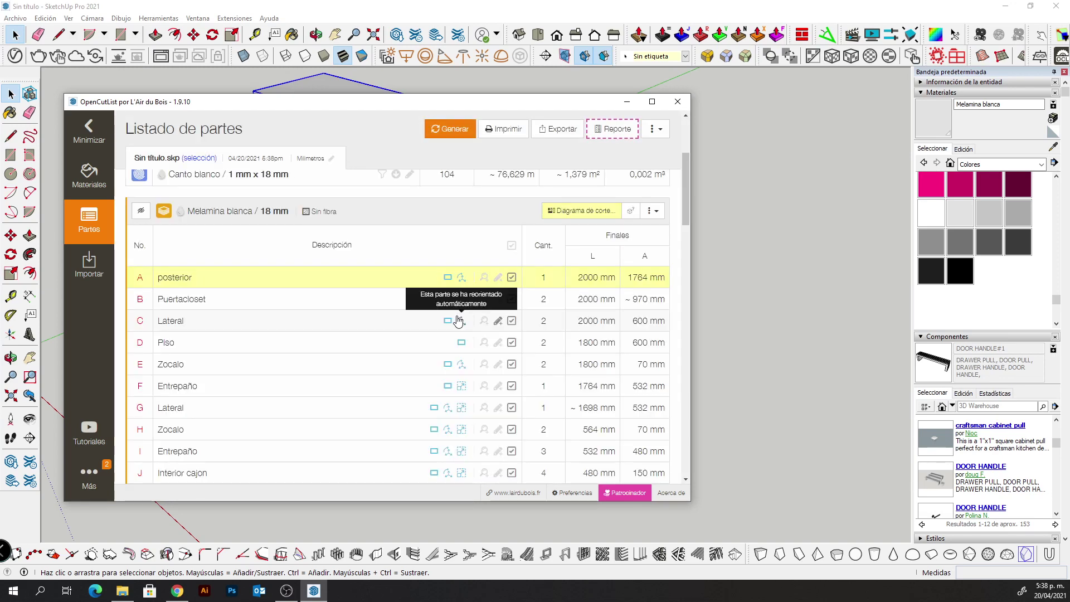
scroll(341, 305, up, 3)
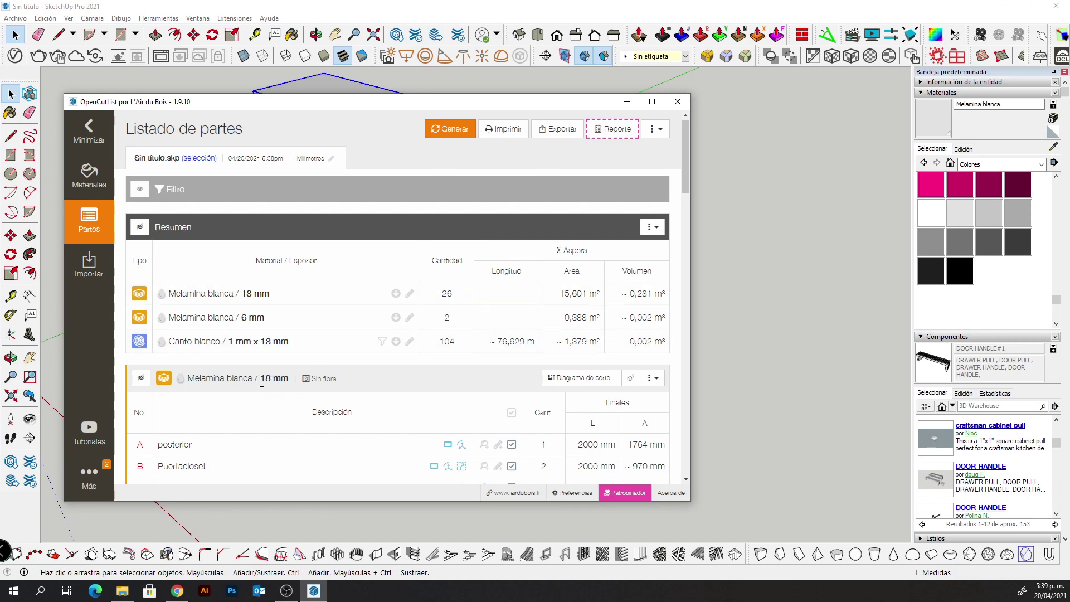
scroll(267, 392, down, 2)
scroll(470, 352, up, 1)
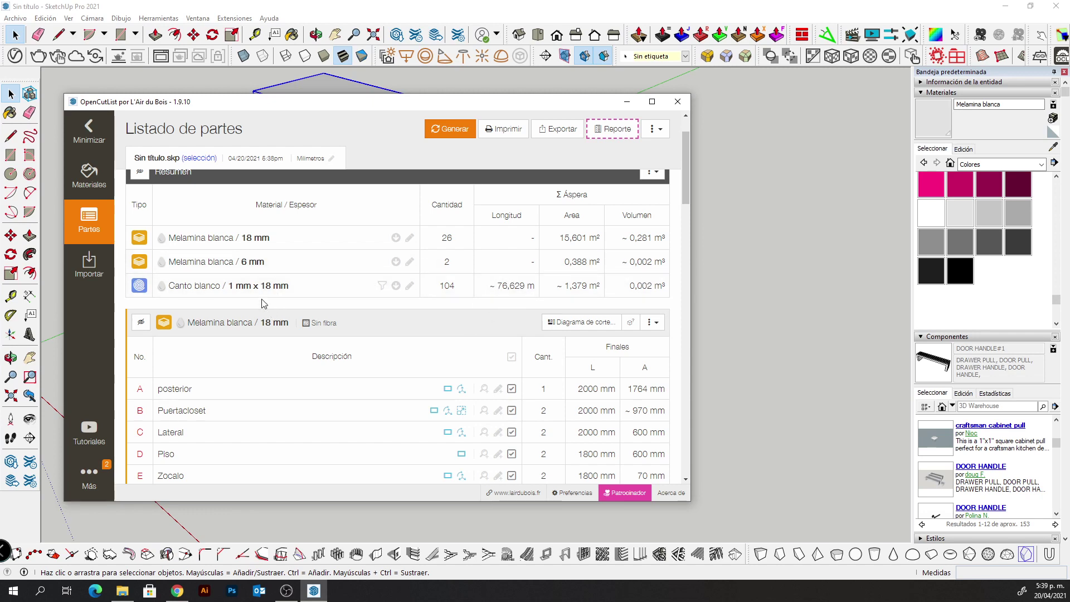
Remove the 18mm standard width from Canto blanco and regenerate the parts list
click(409, 286)
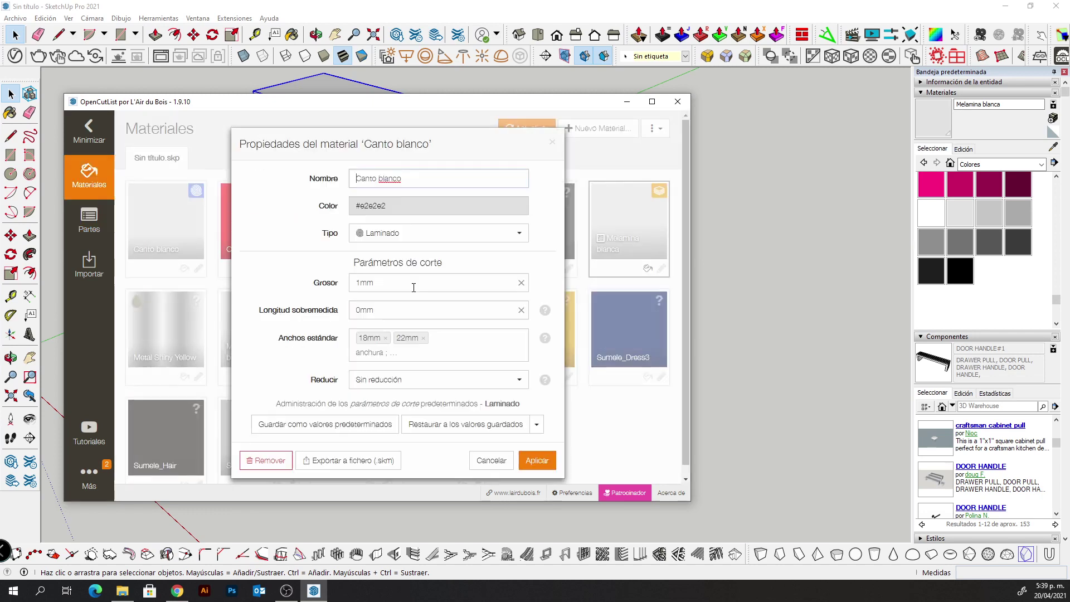
click(385, 338)
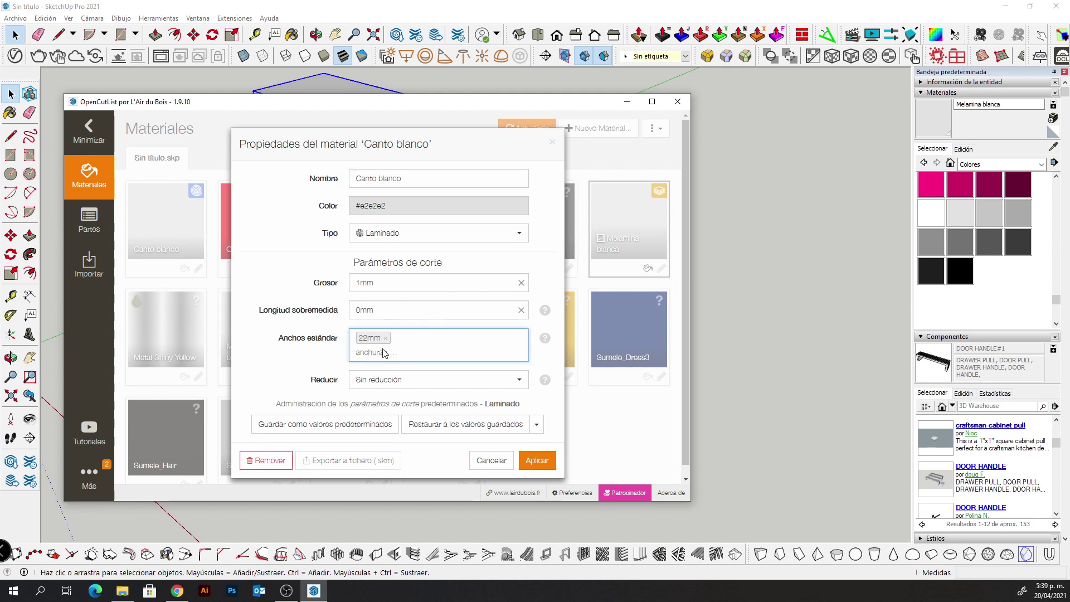
click(536, 460)
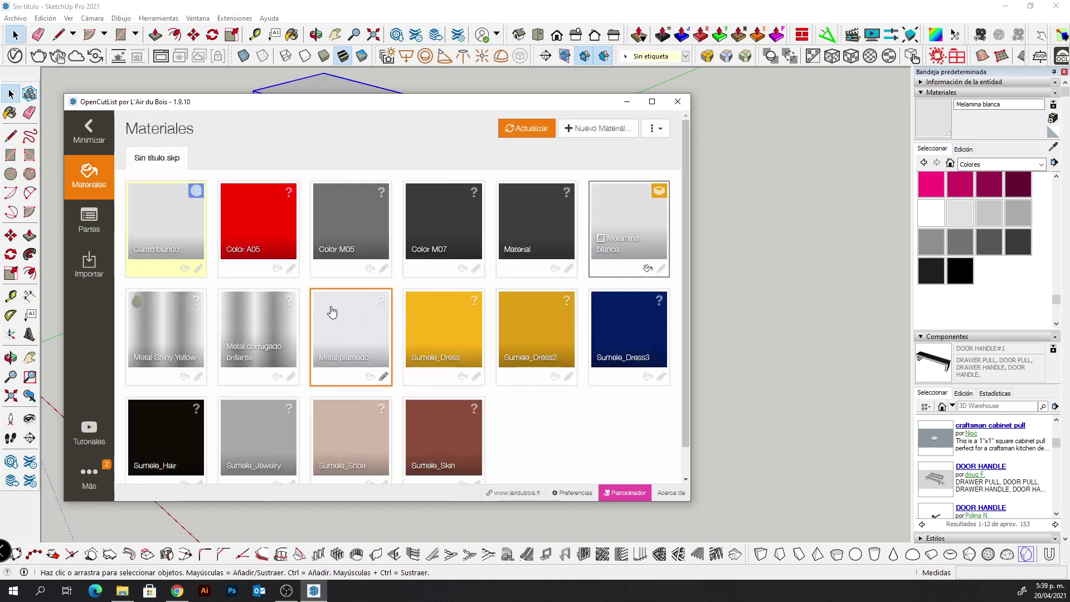
click(87, 230)
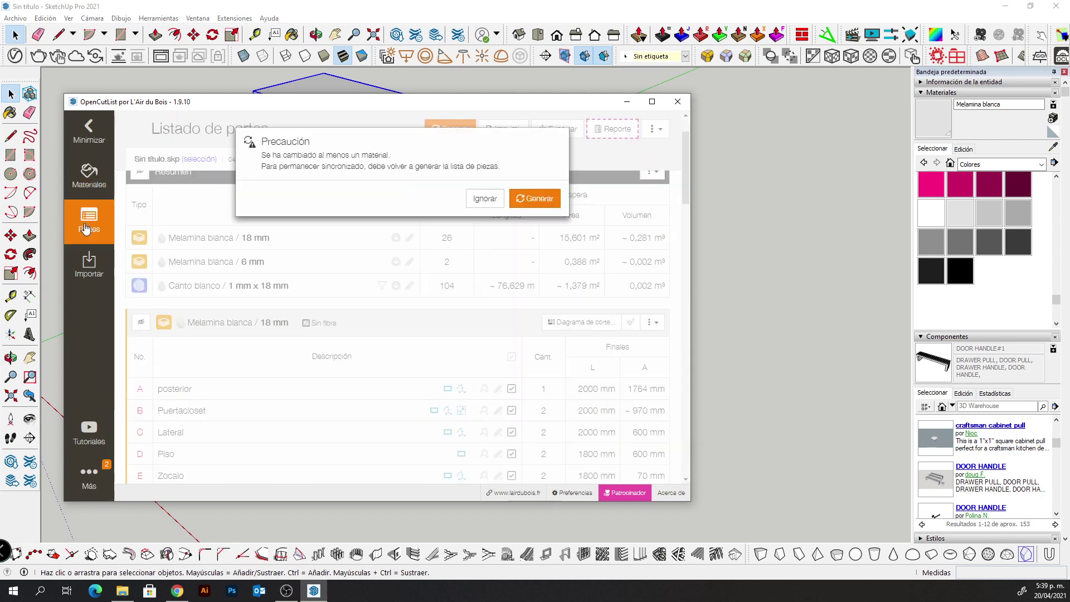
click(523, 202)
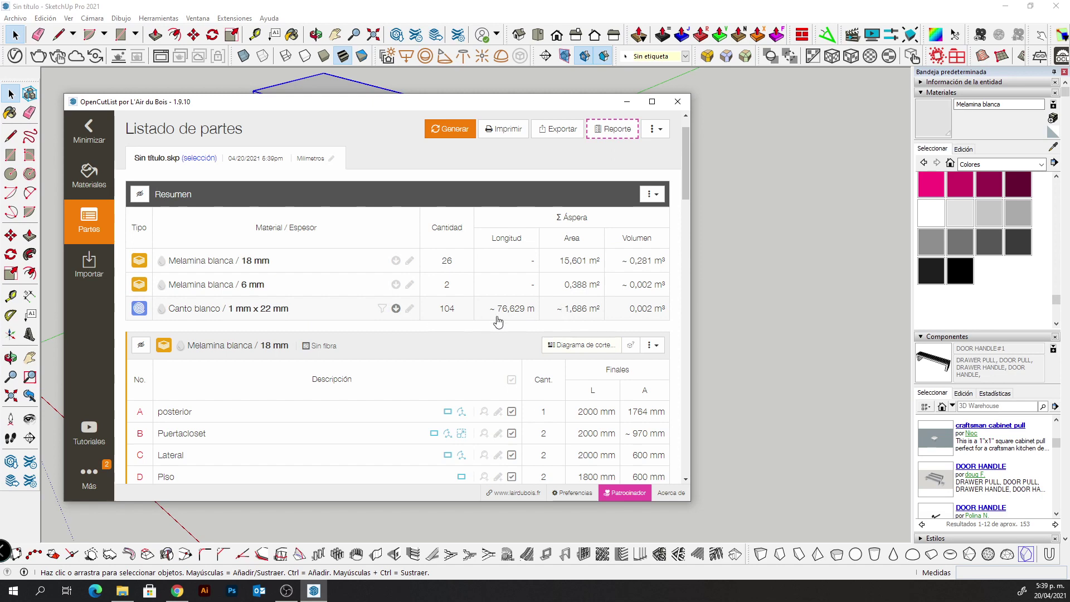
scroll(340, 321, down, 2)
scroll(339, 321, up, 1)
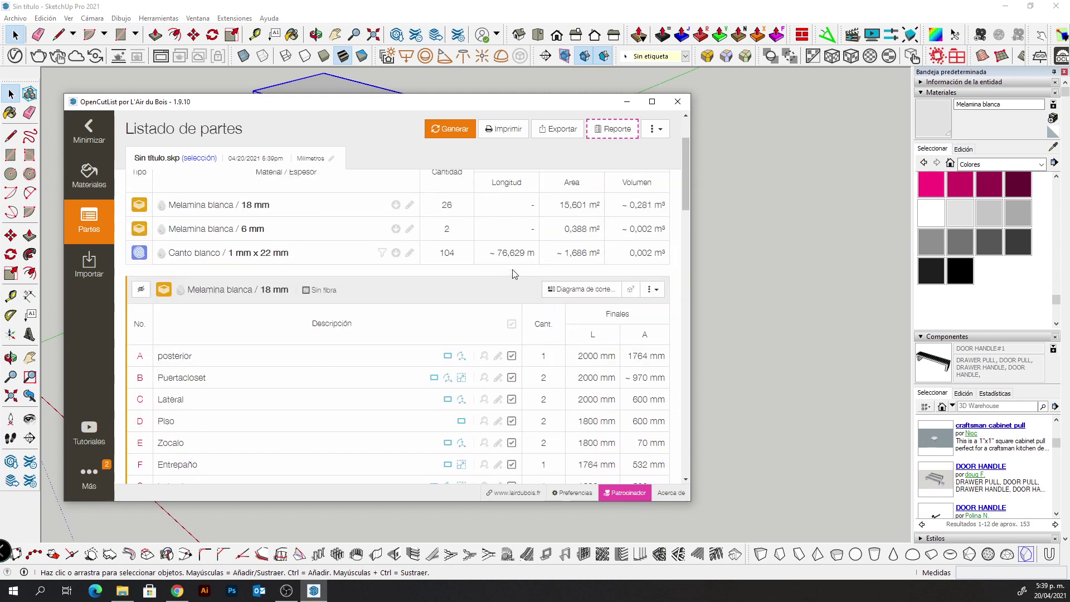
Generate the 18 mm Melamina blanca cutting diagram on an 1800 × 2400 mm panel
click(568, 295)
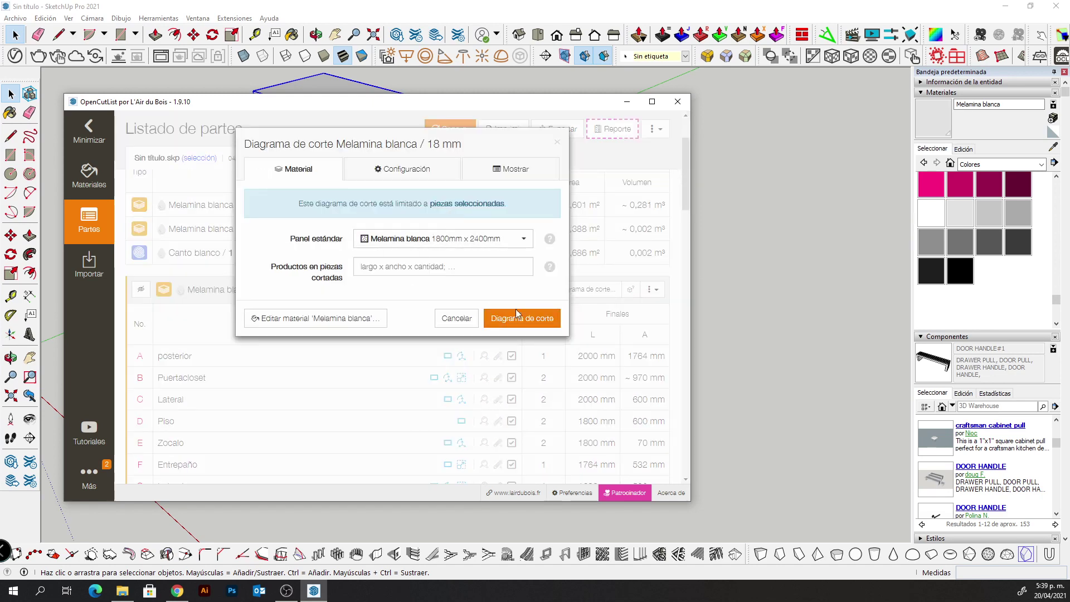
click(400, 169)
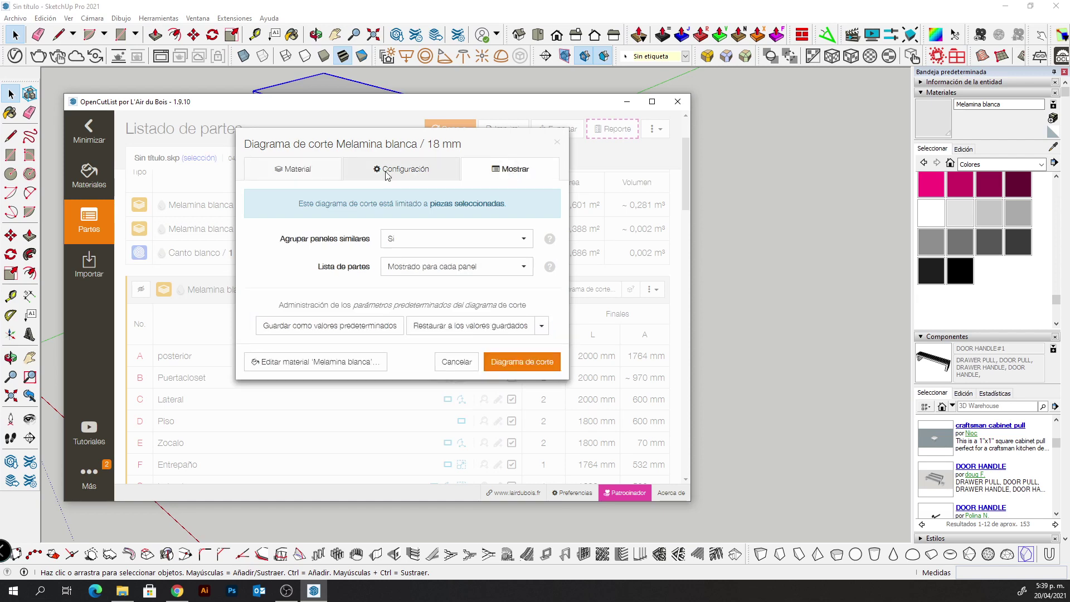
click(272, 177)
click(515, 315)
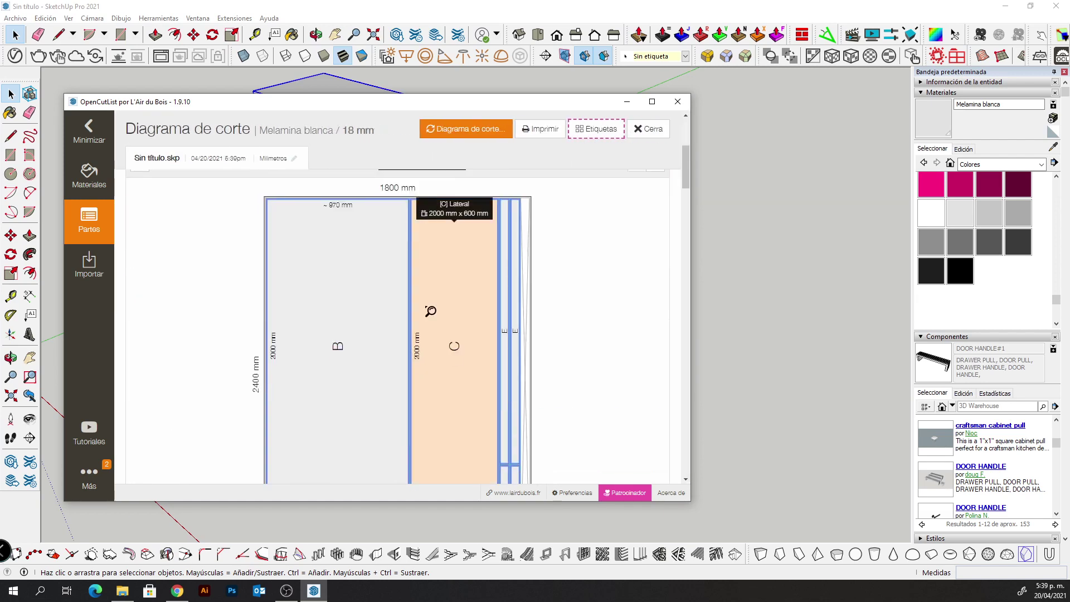
scroll(429, 312, down, 4)
scroll(502, 326, up, 5)
scroll(524, 345, up, 3)
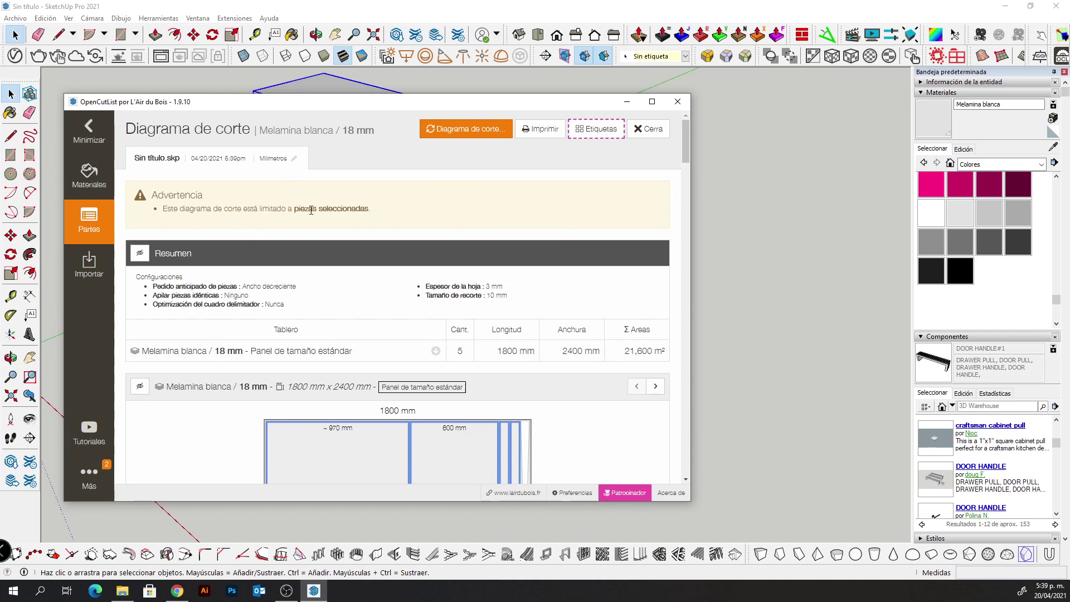
scroll(551, 415, down, 2)
scroll(562, 410, down, 2)
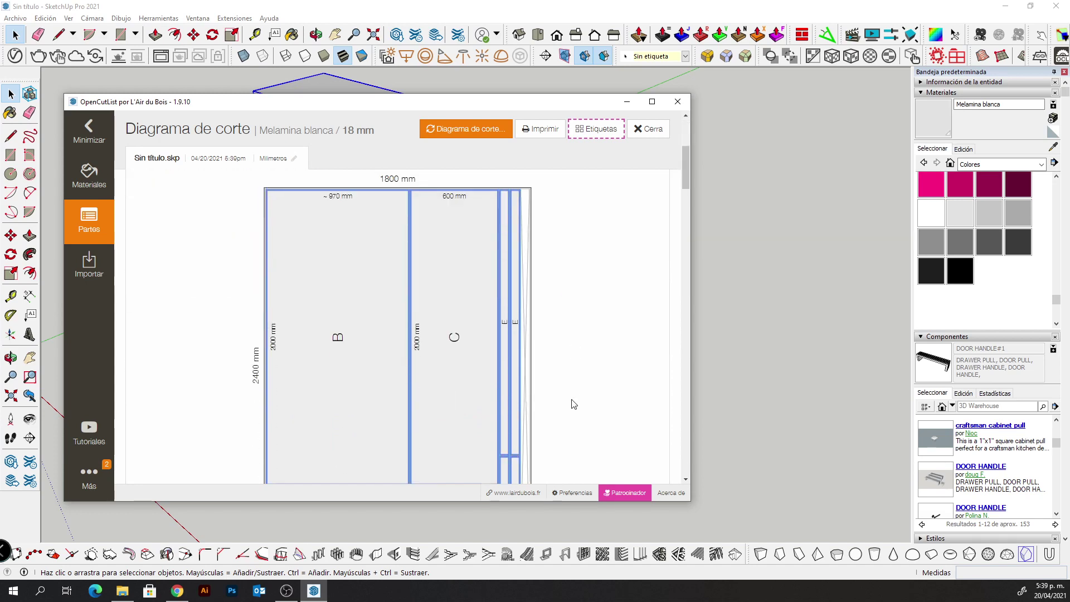
scroll(570, 404, up, 2)
scroll(571, 403, up, 2)
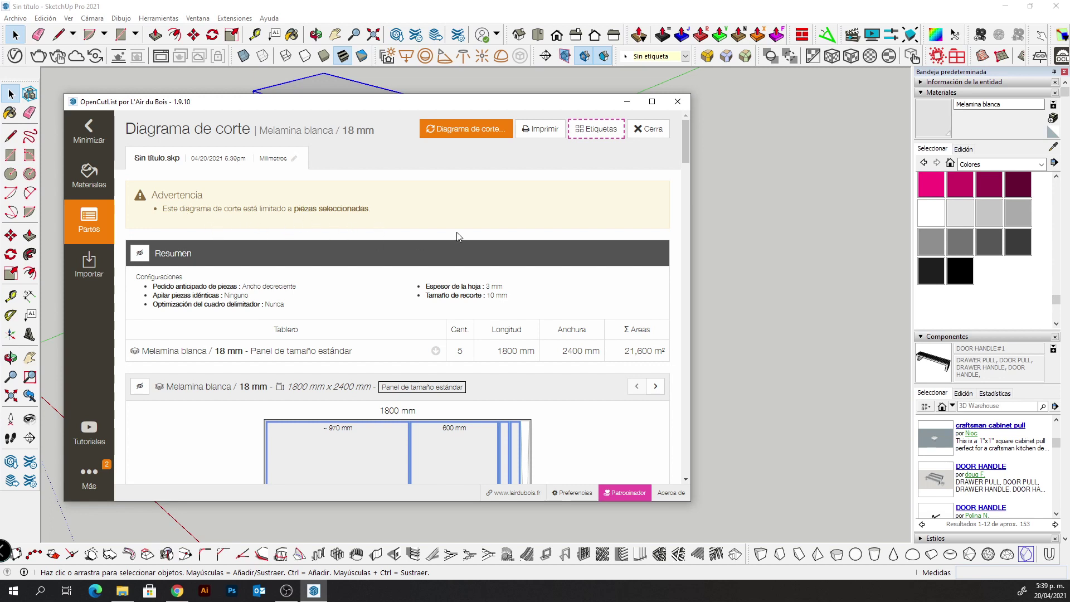
scroll(456, 232, down, 4)
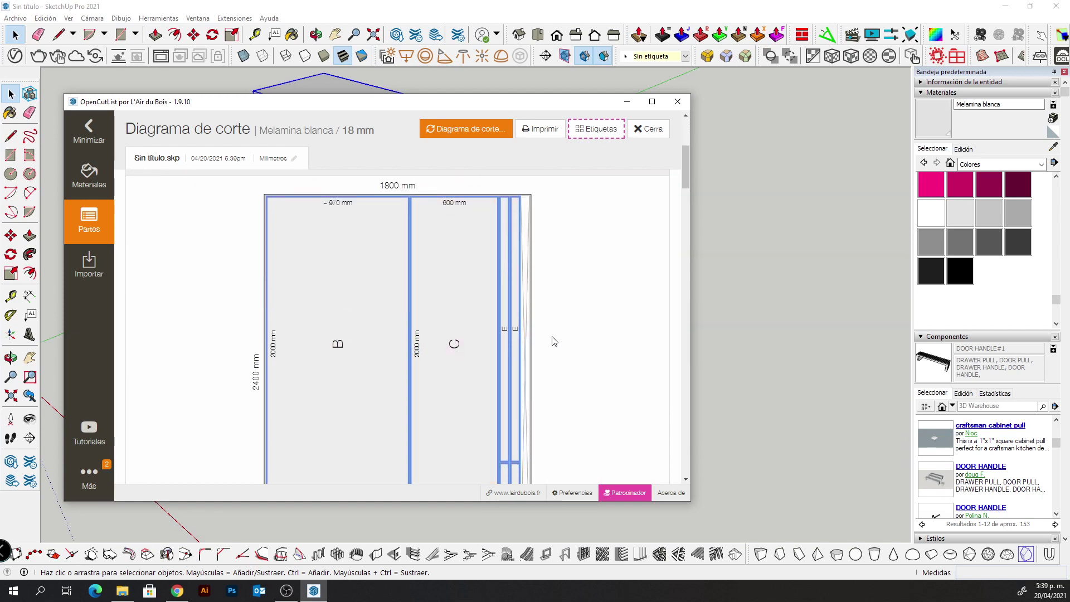
scroll(552, 338, down, 3)
scroll(553, 341, down, 3)
scroll(555, 342, down, 3)
scroll(554, 348, down, 3)
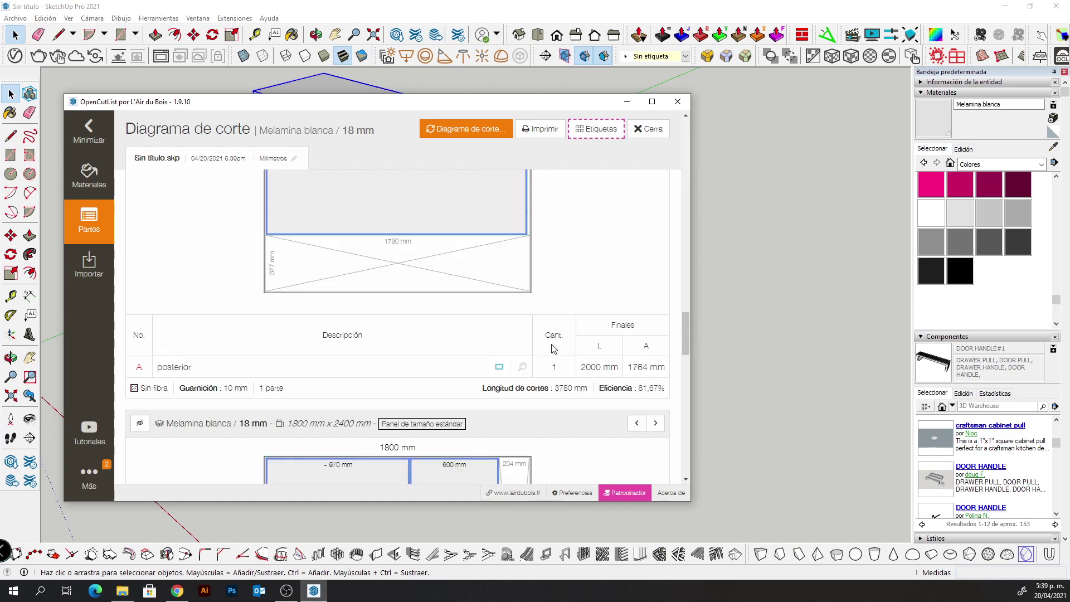
scroll(554, 348, down, 3)
scroll(553, 348, down, 3)
scroll(552, 348, down, 3)
scroll(550, 349, up, 5)
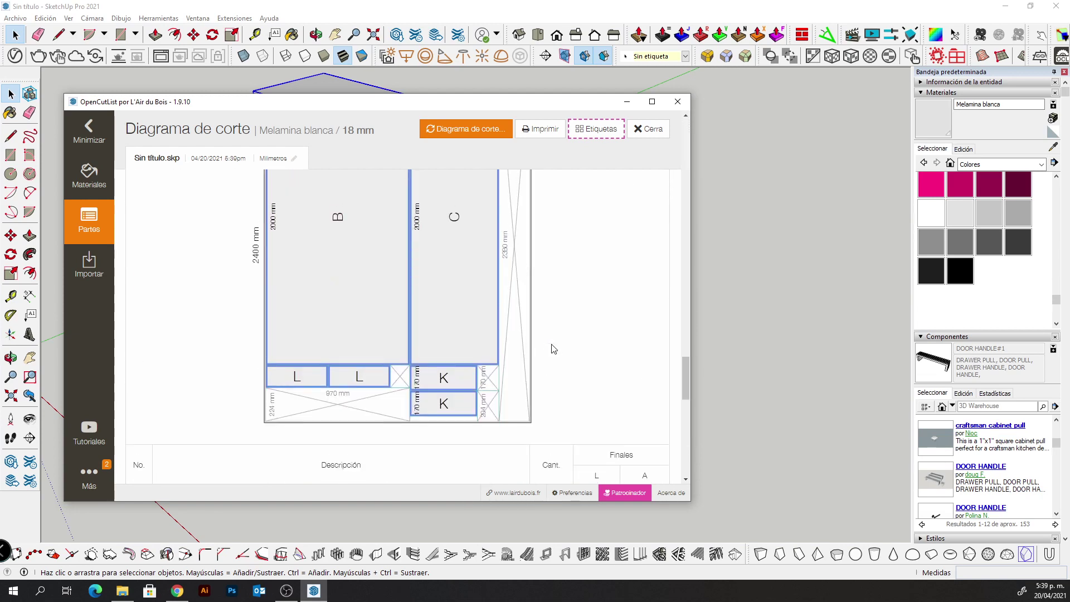
scroll(603, 353, up, 10)
scroll(590, 341, down, 3)
scroll(589, 342, down, 3)
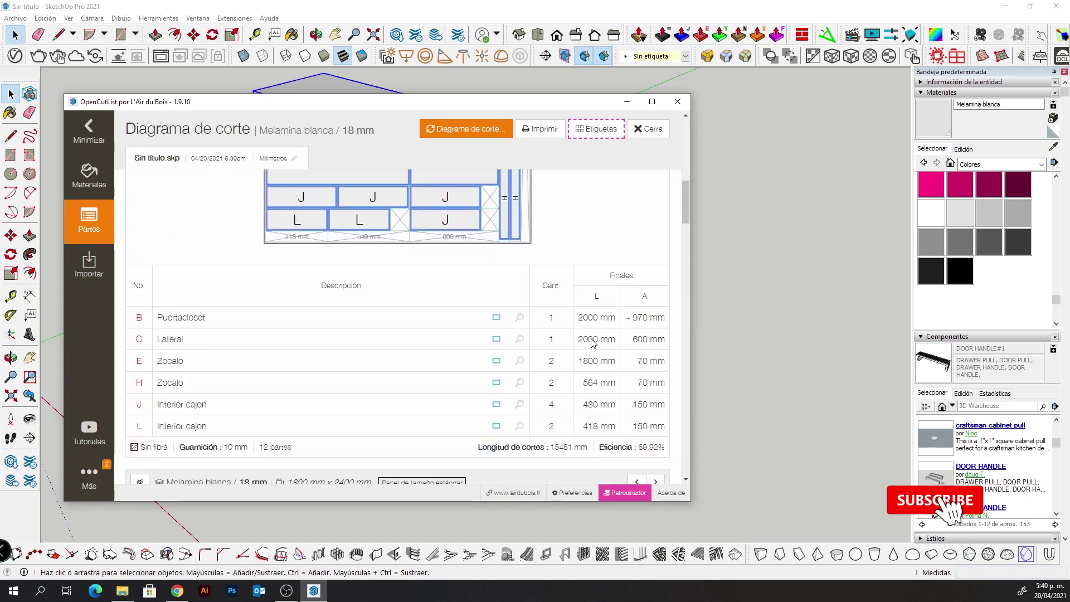
scroll(589, 342, down, 3)
scroll(529, 250, up, 3)
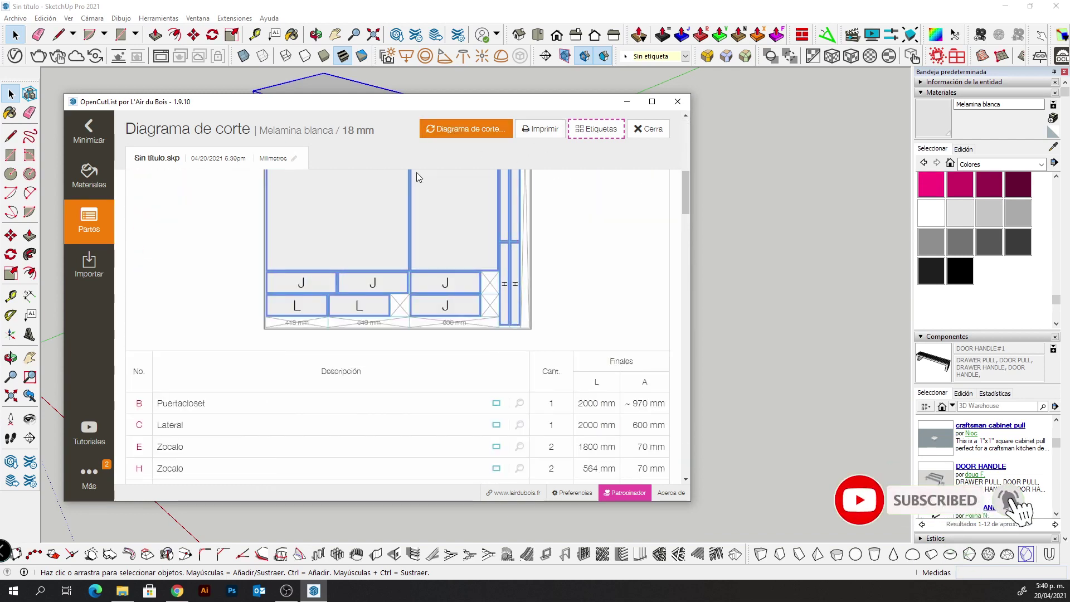
scroll(559, 350, up, 5)
scroll(559, 350, up, 3)
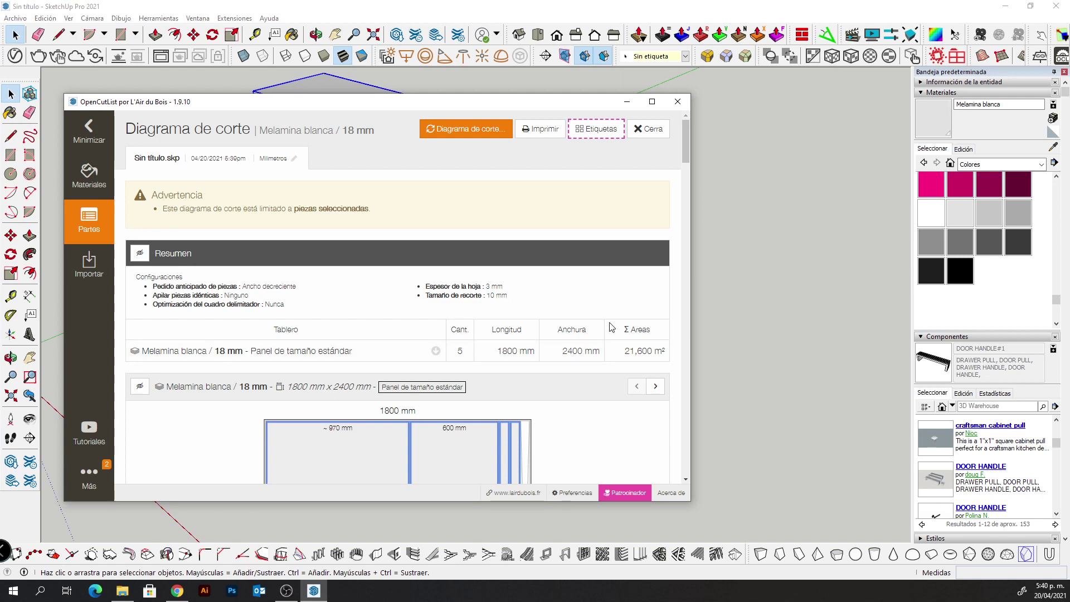
scroll(613, 326, down, 4)
scroll(612, 330, down, 1)
scroll(612, 330, down, 5)
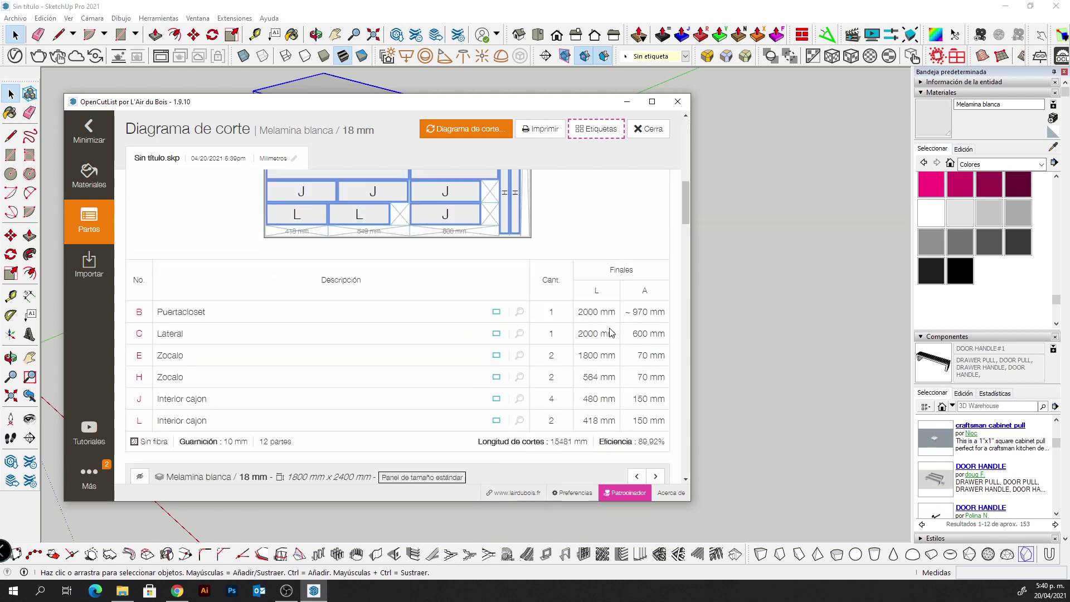
scroll(612, 333, up, 3)
scroll(611, 332, up, 7)
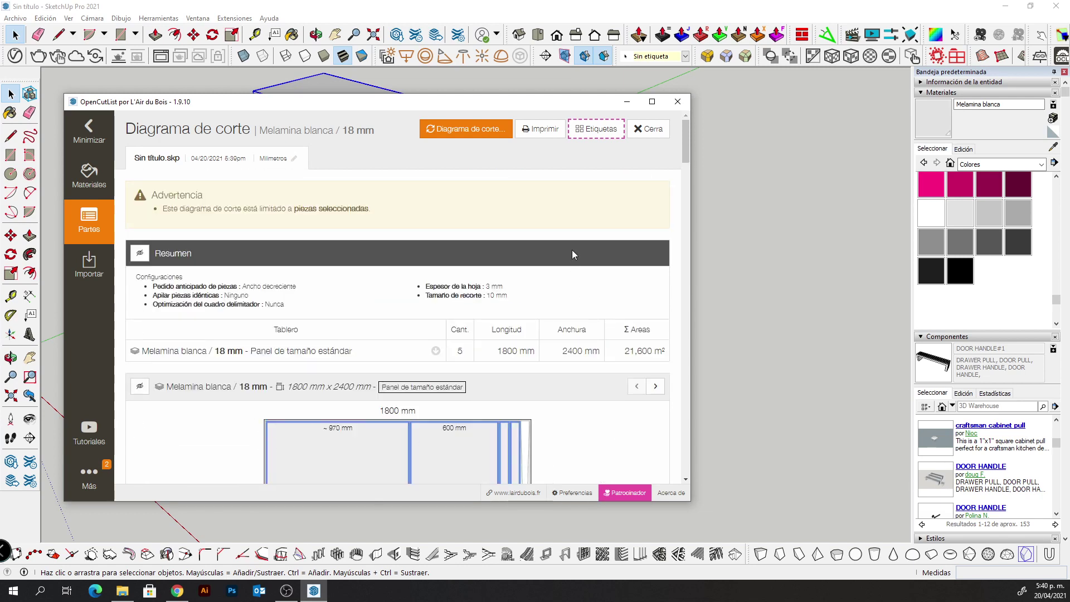